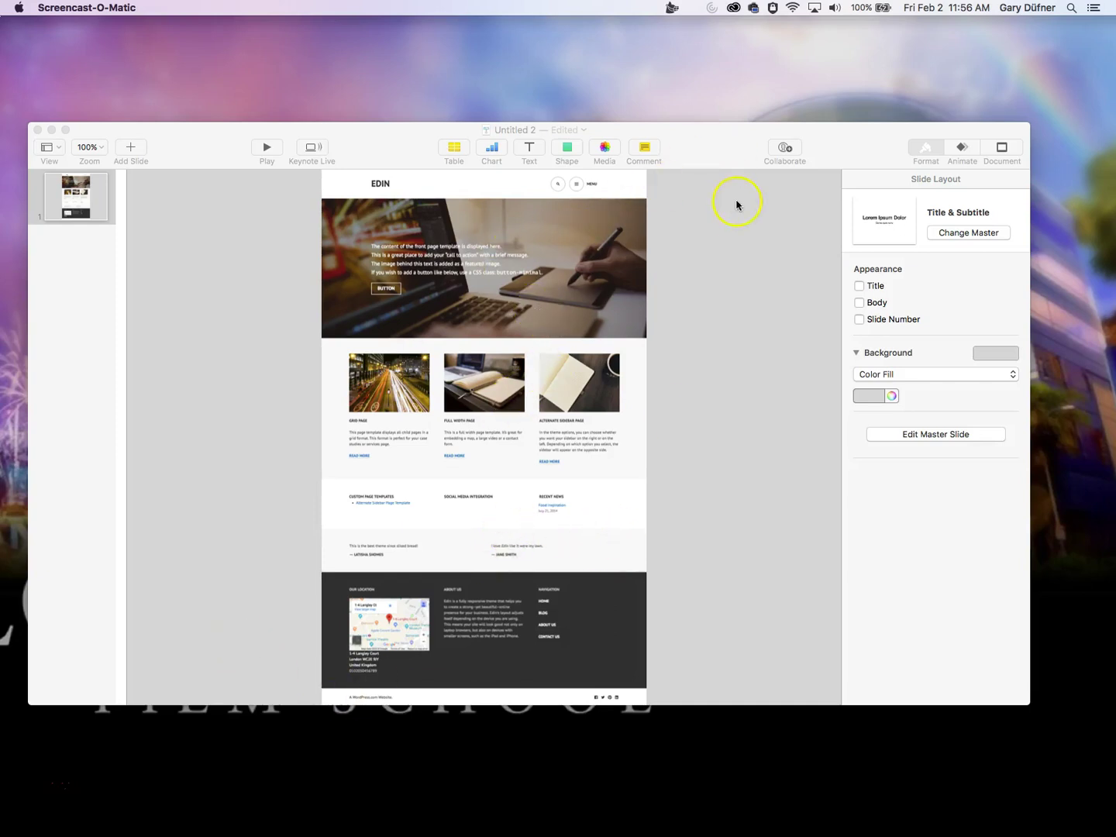
- Lock the full-page website screenshot at 279 pt, 0 pt and confirm it no longer moves
drag(737, 150, 755, 162)
click(527, 273)
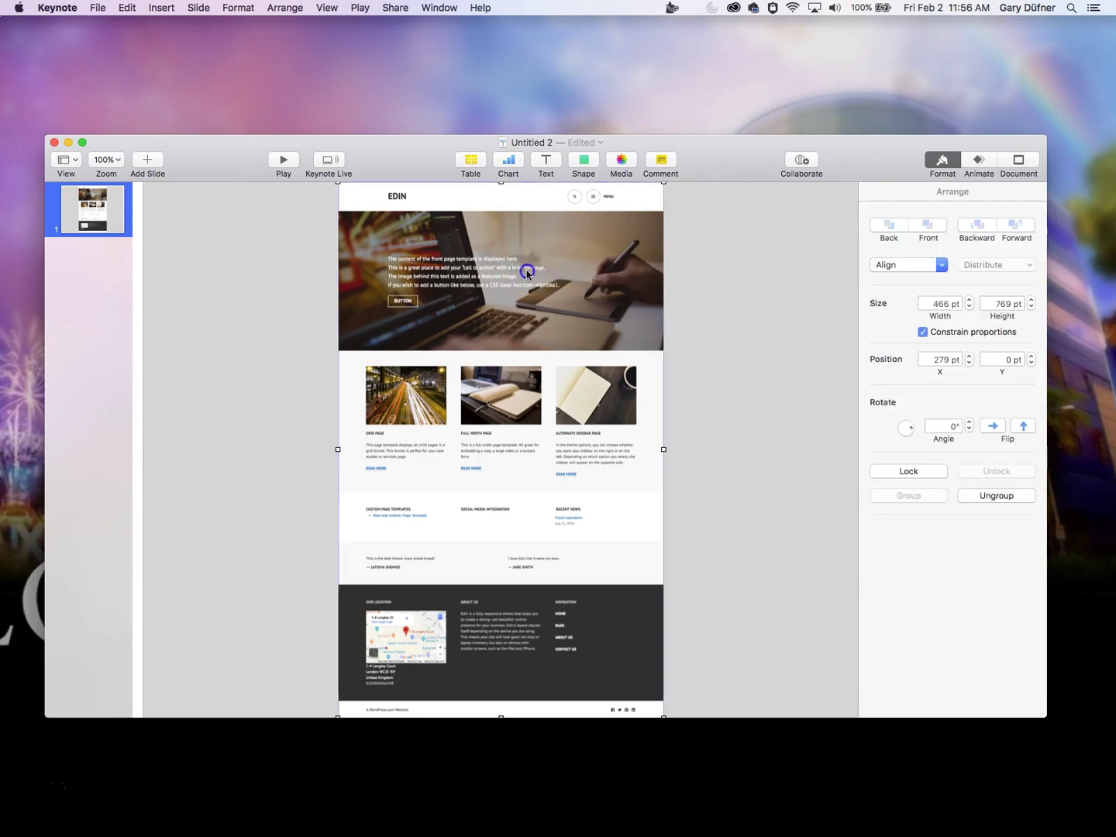
mouse_move(610, 291)
mouse_down()
mouse_move(630, 292)
mouse_move(611, 288)
mouse_up()
right_click(585, 308)
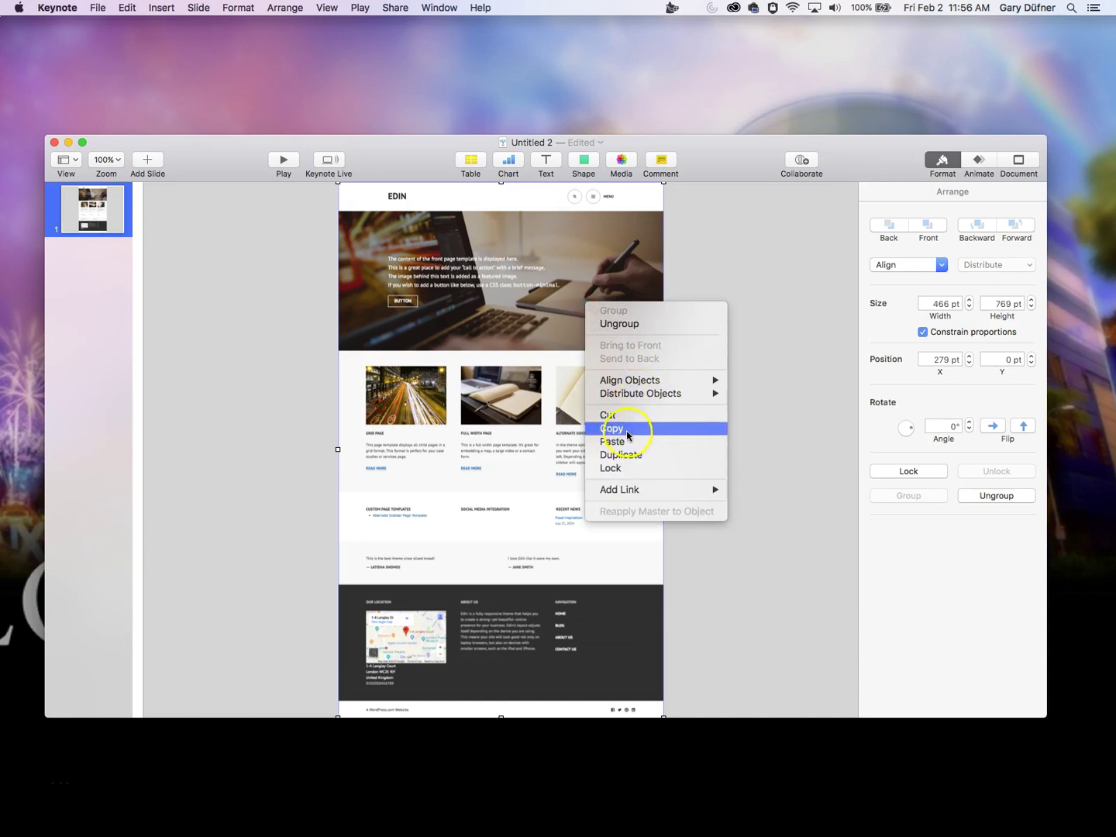
click(621, 470)
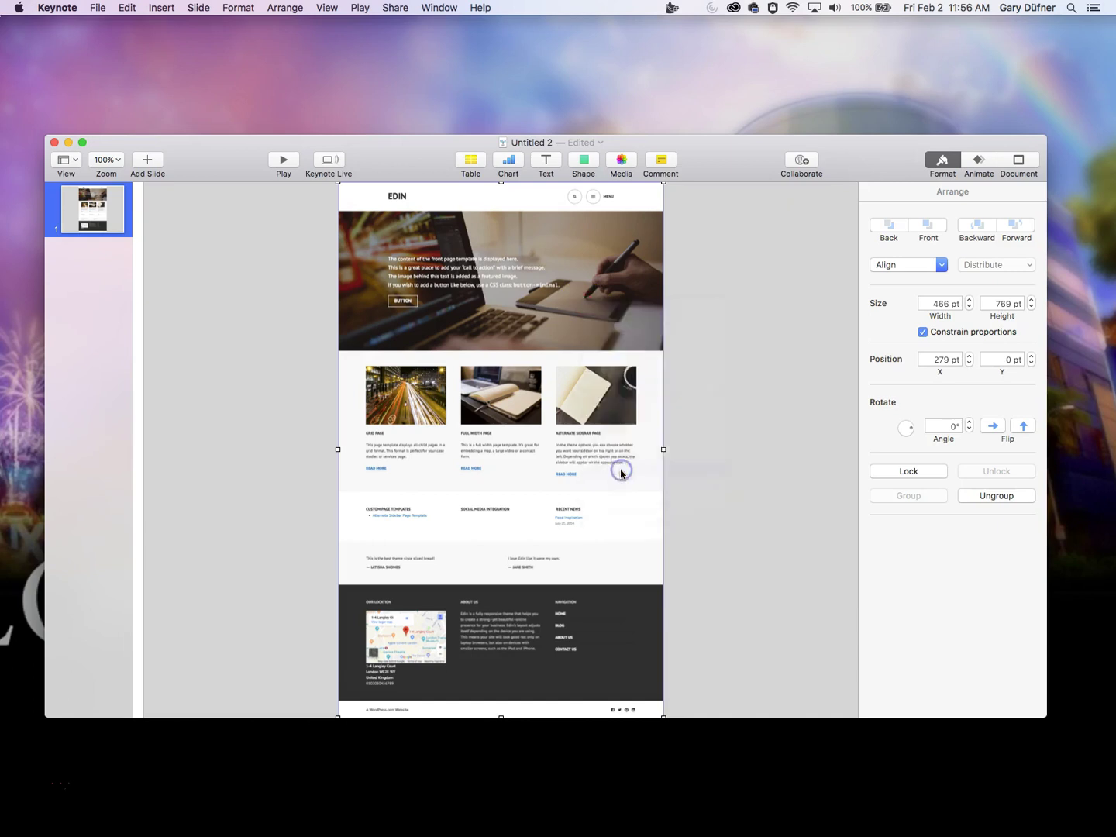
drag(607, 443, 735, 506)
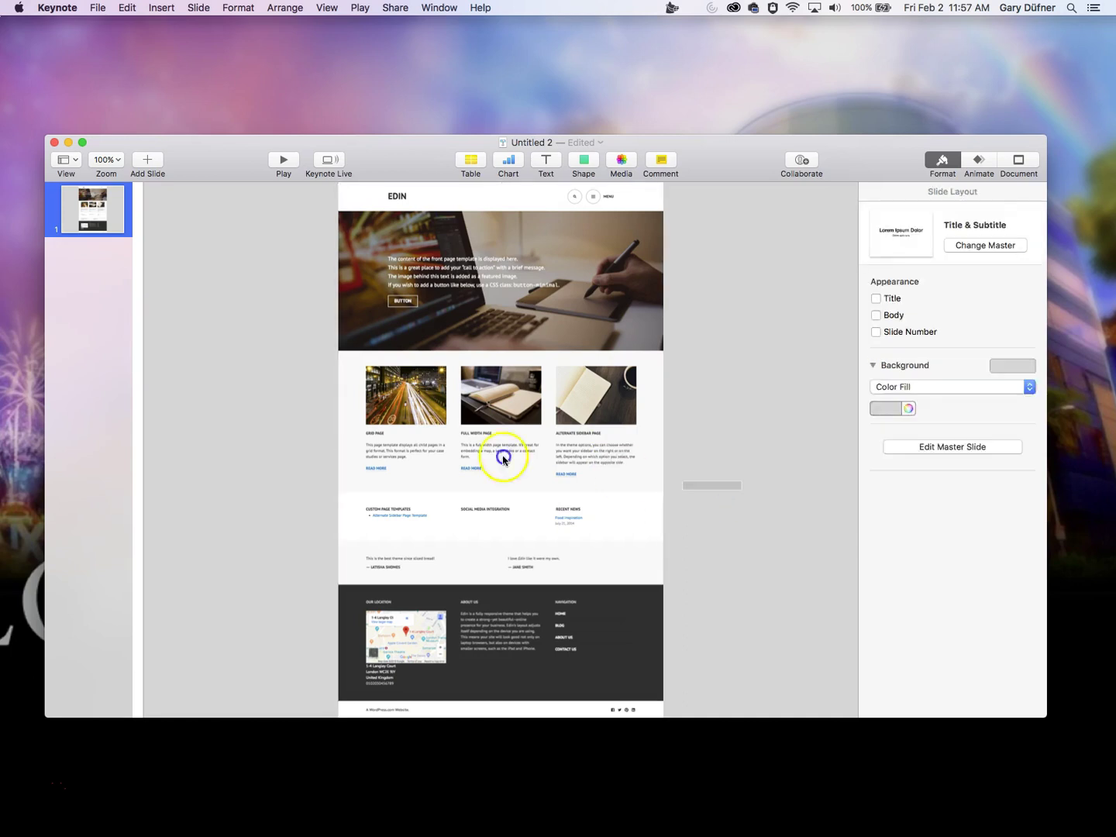
click(499, 456)
click(697, 477)
click(569, 478)
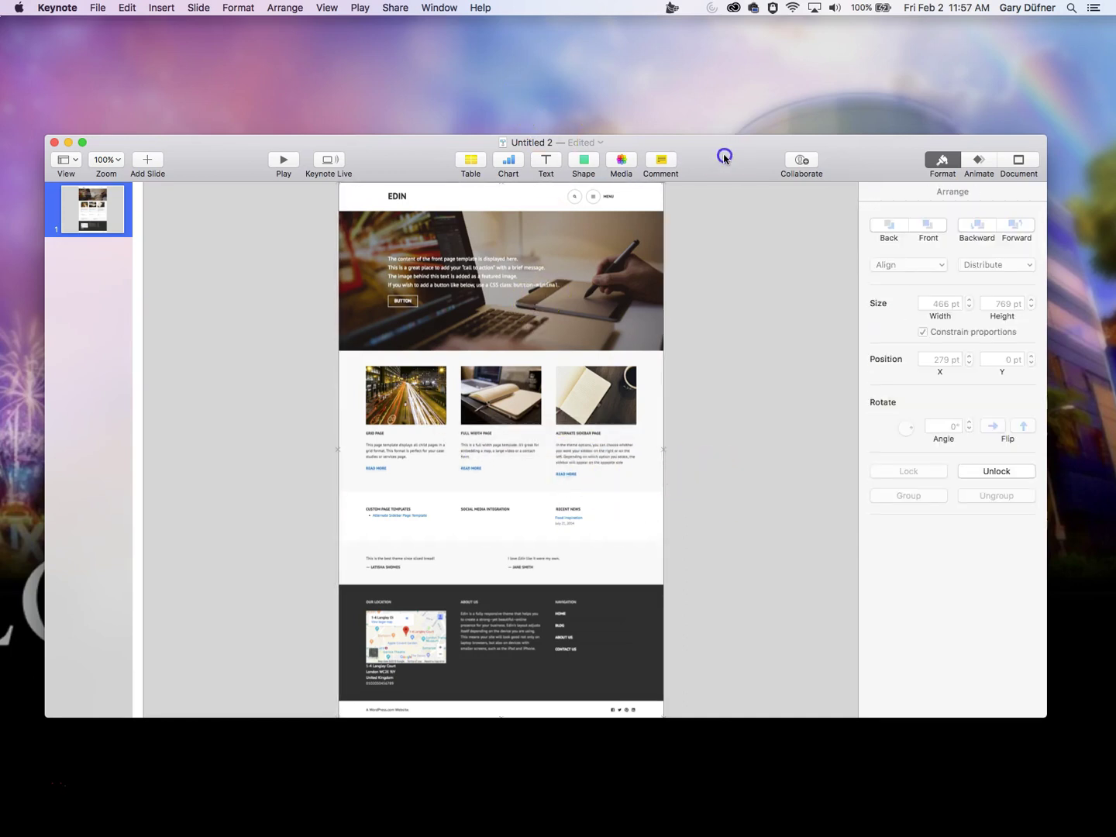
- Insert a basic square shape and move it beside the slide
click(583, 161)
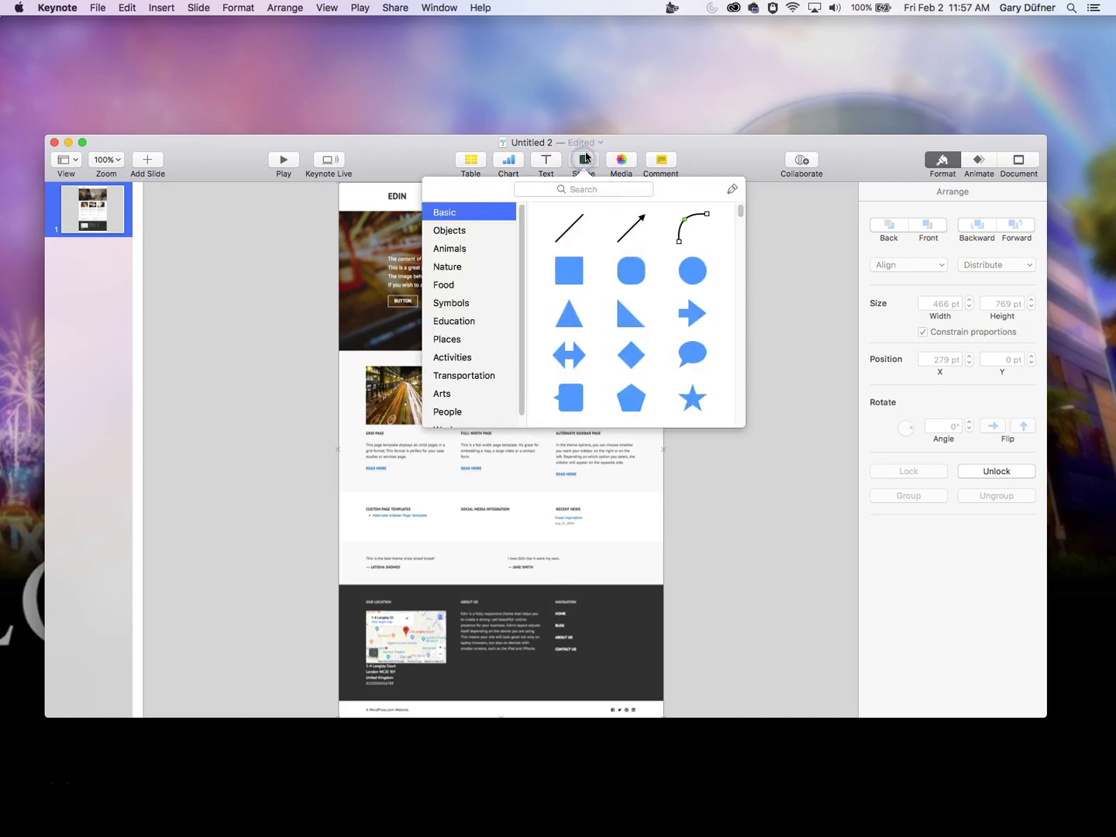
click(568, 267)
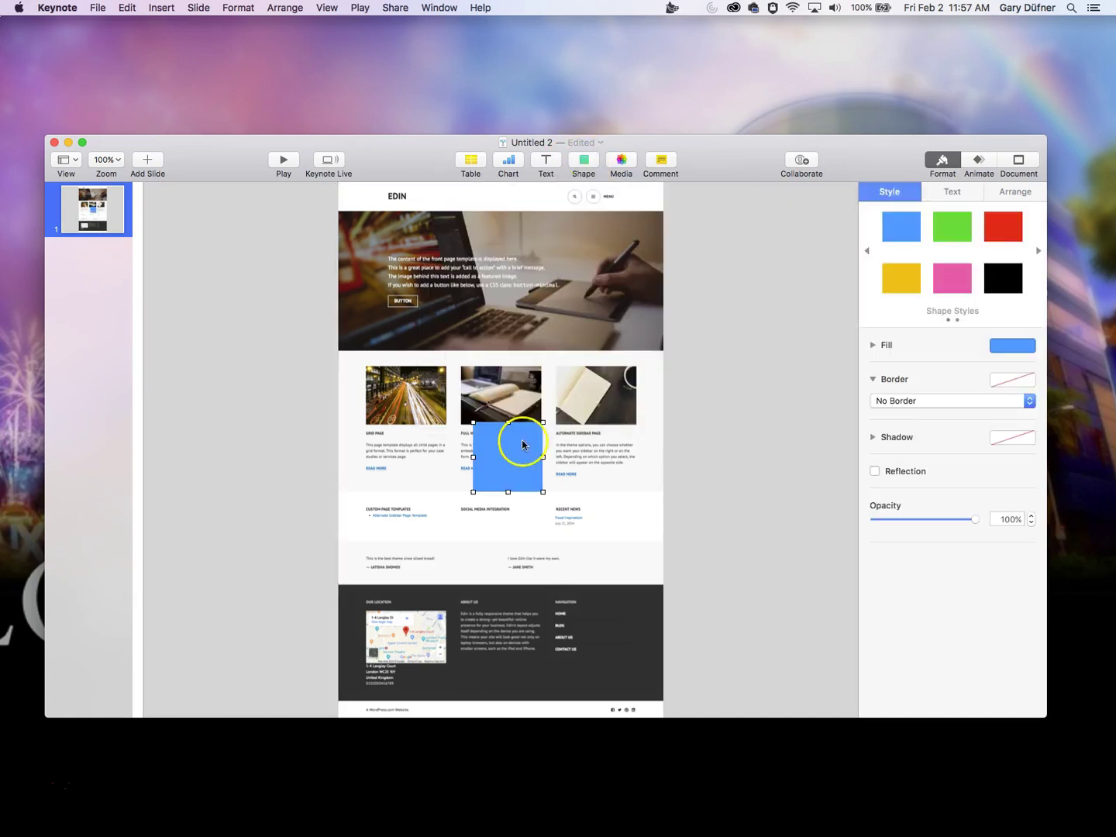
drag(515, 439, 775, 309)
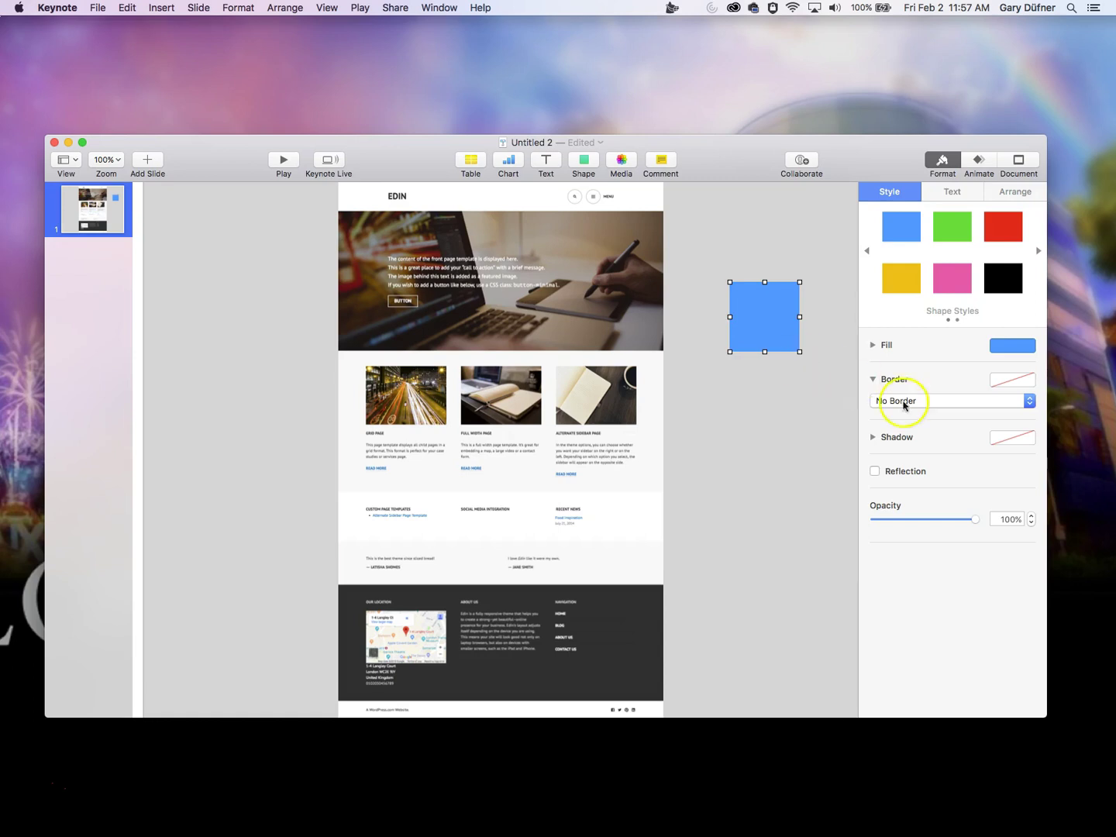
- Give the square a 1 pt black line border and white fill, and place it over the header photo
click(949, 404)
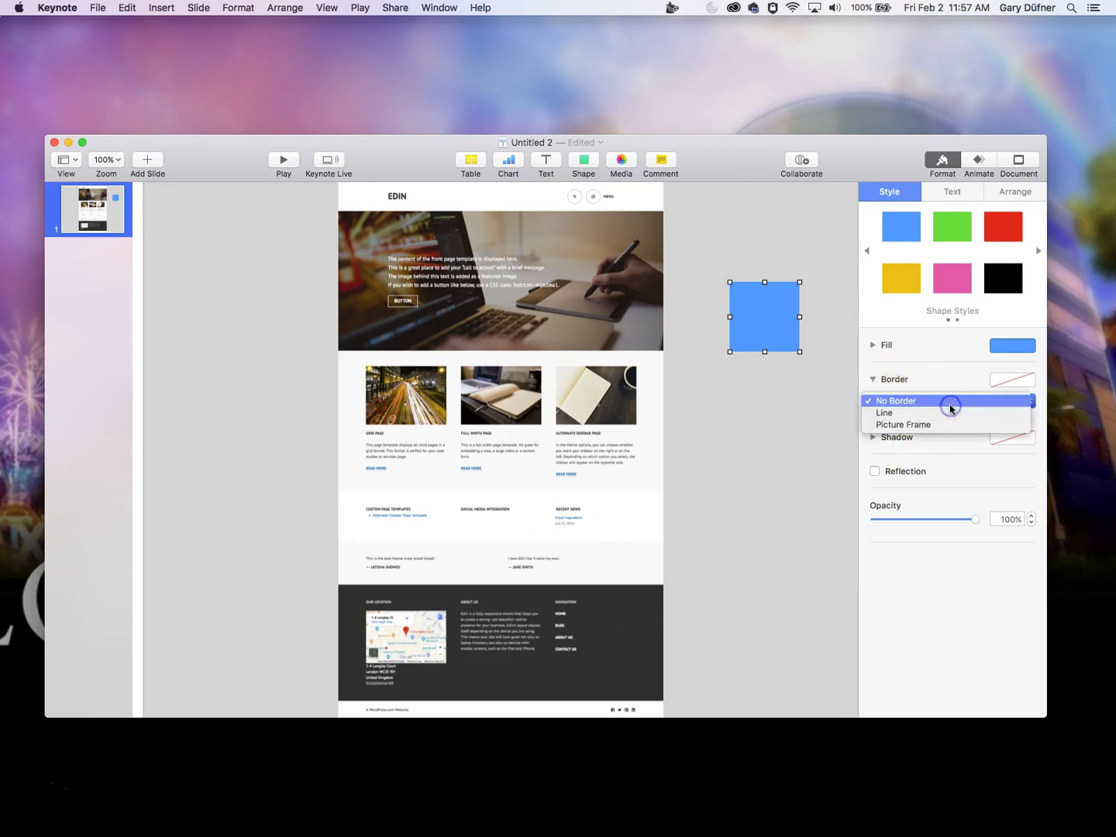
click(904, 414)
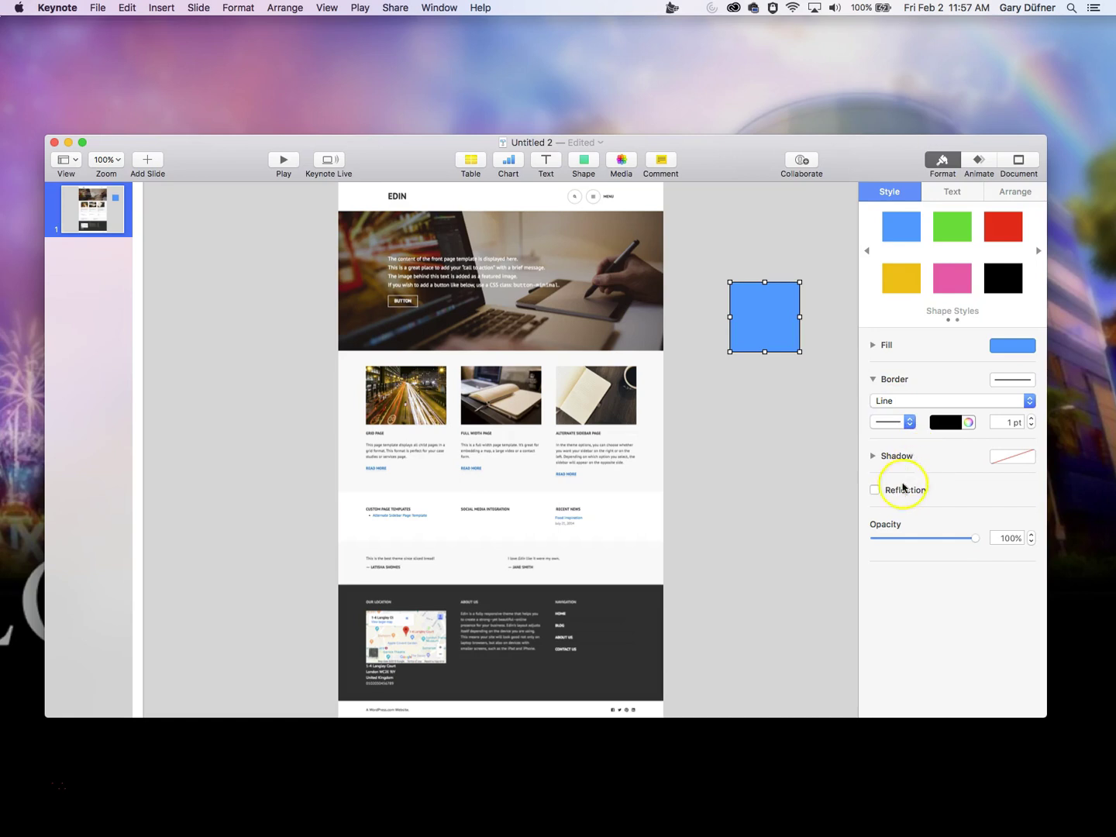
click(1028, 348)
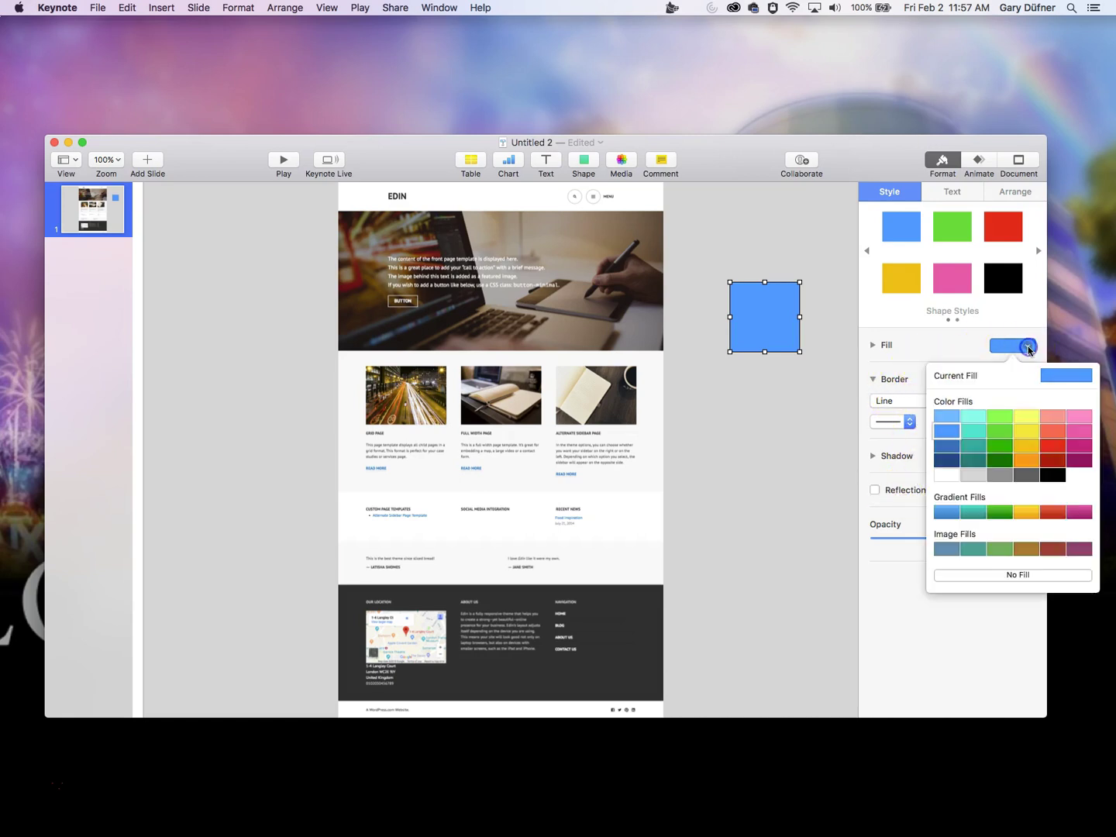
click(947, 476)
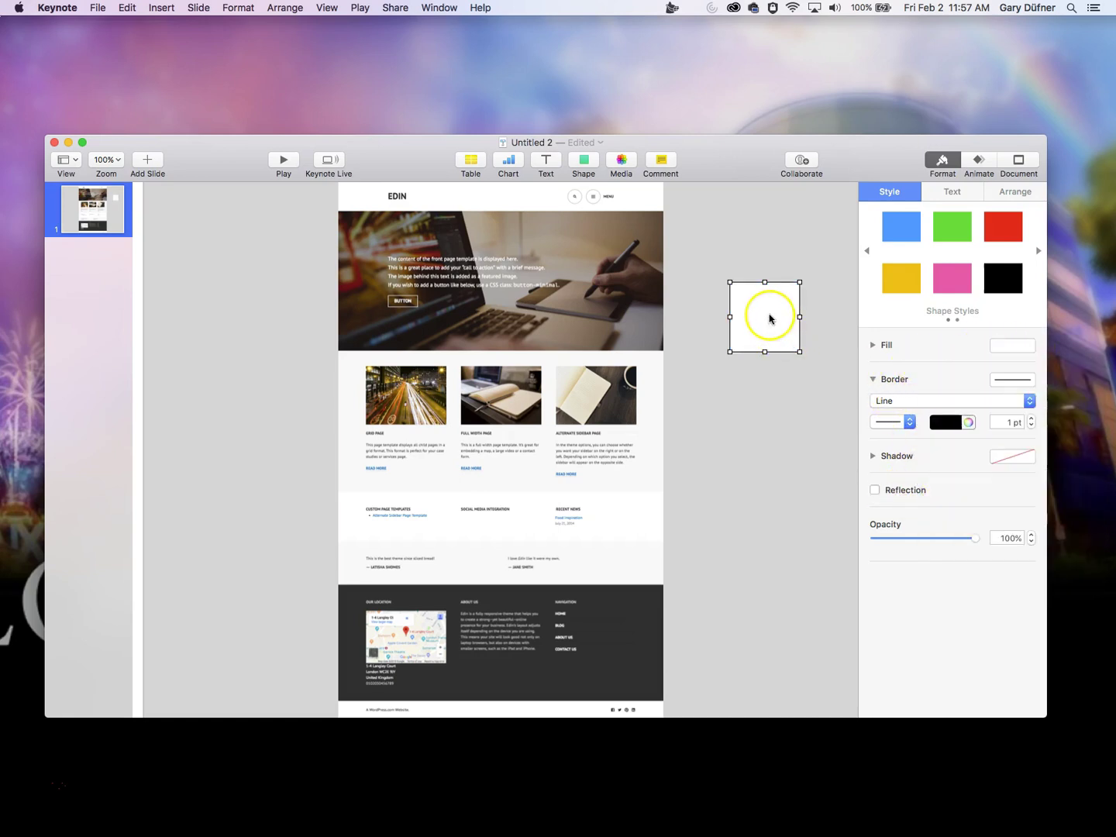
drag(767, 316, 660, 351)
click(409, 280)
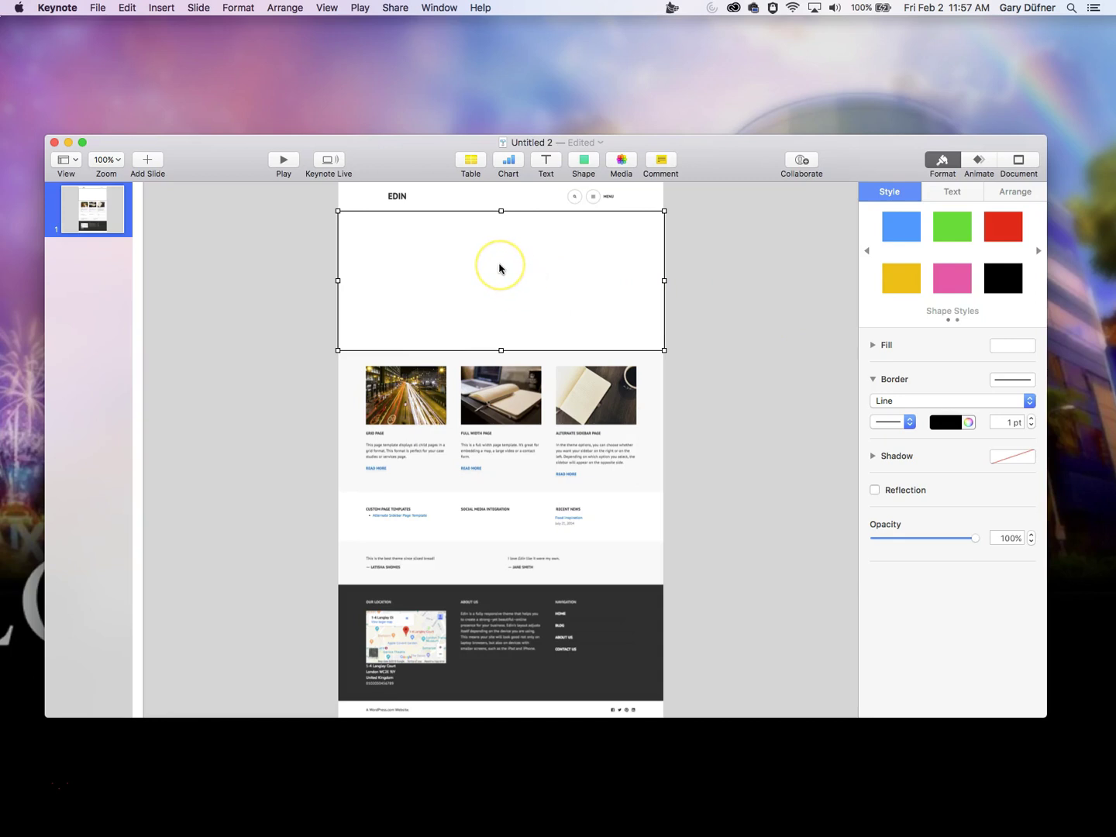
- Duplicate the white box down and shrink the copy to about 111 × 91 pt over a thumbnail
drag(499, 268, 579, 423)
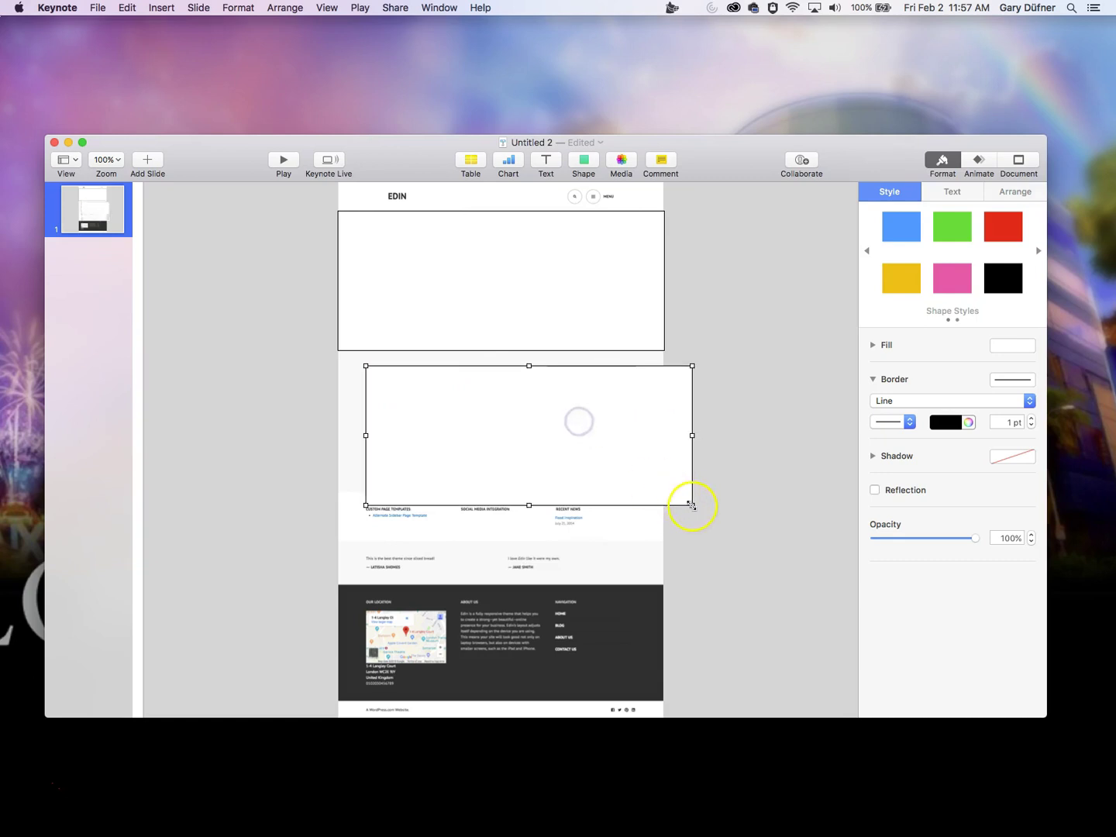
drag(692, 506, 593, 395)
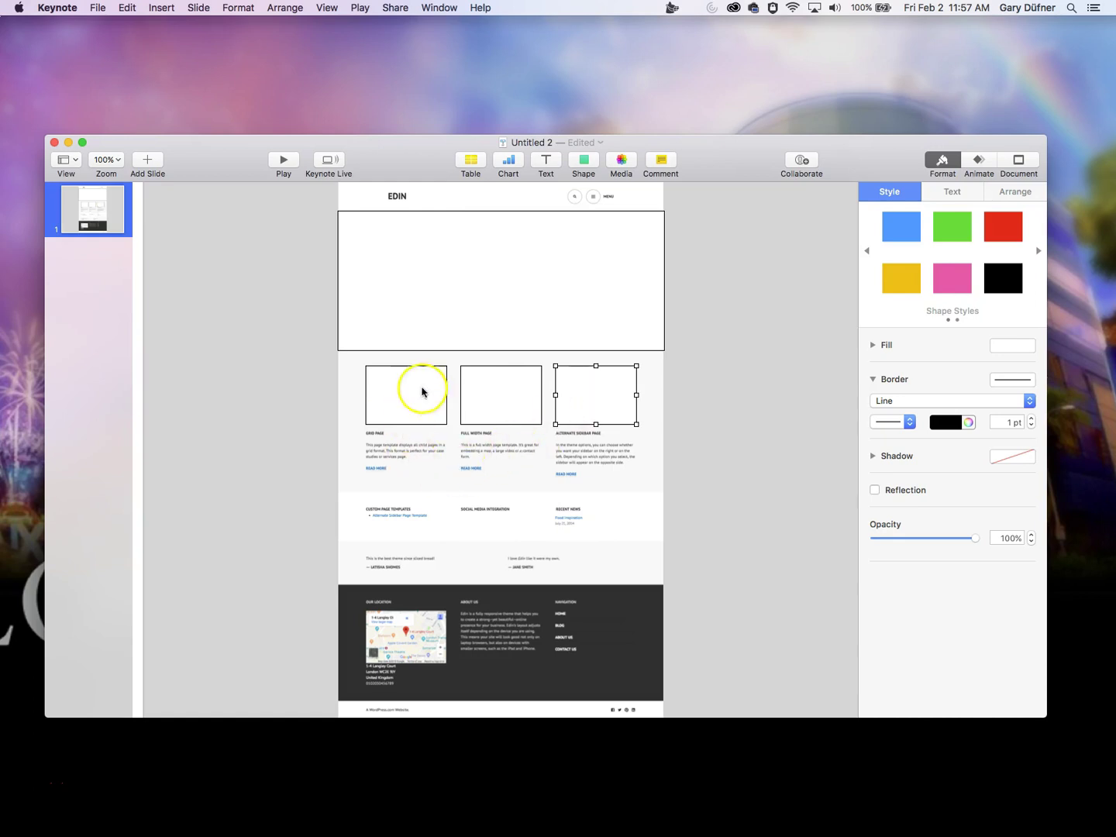
- Zoom to 300% and copy the Grid Page box down, shrinking it into a text placeholder bar
click(120, 162)
click(118, 266)
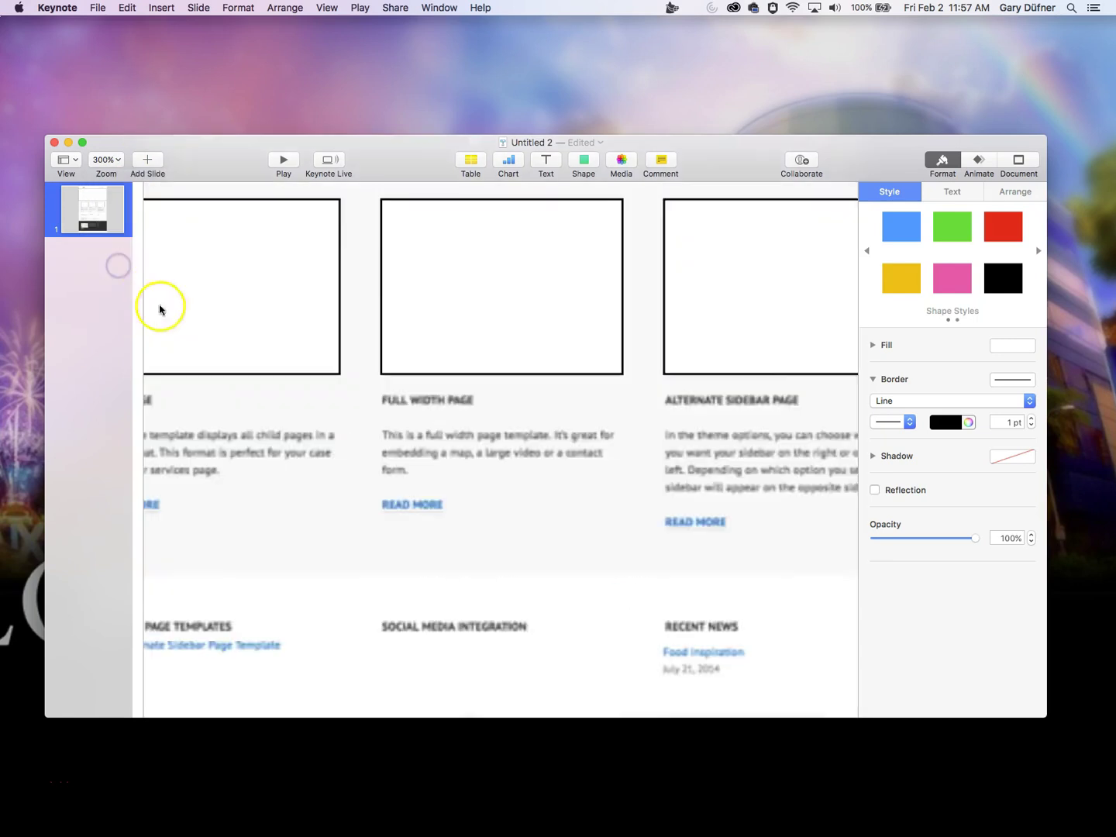
drag(573, 711, 502, 712)
click(479, 337)
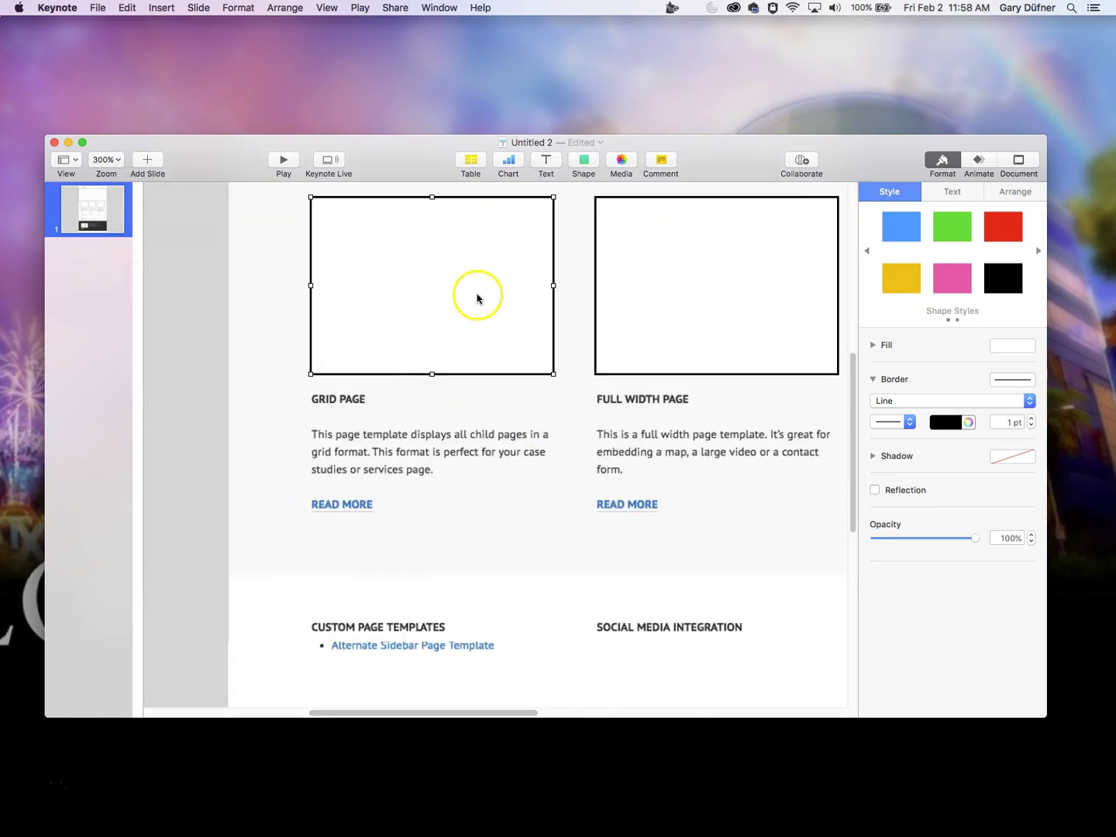
alt+drag(477, 298, 478, 491)
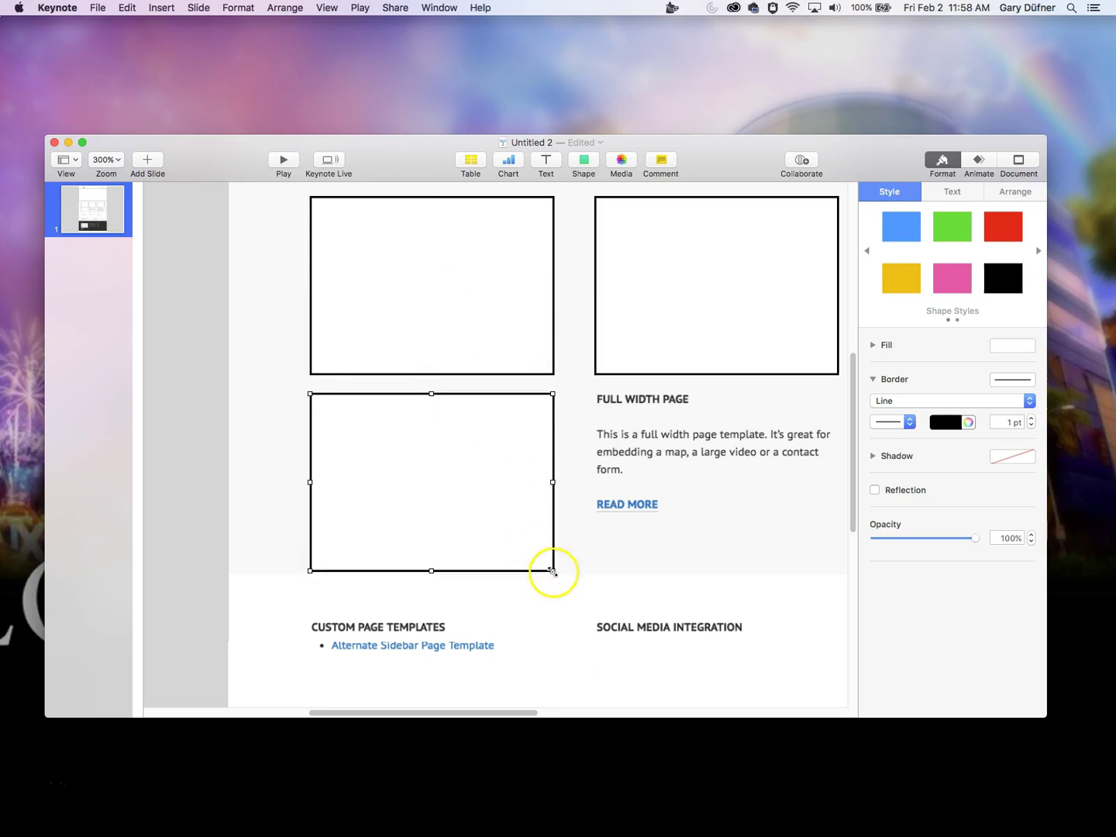
drag(548, 570, 546, 483)
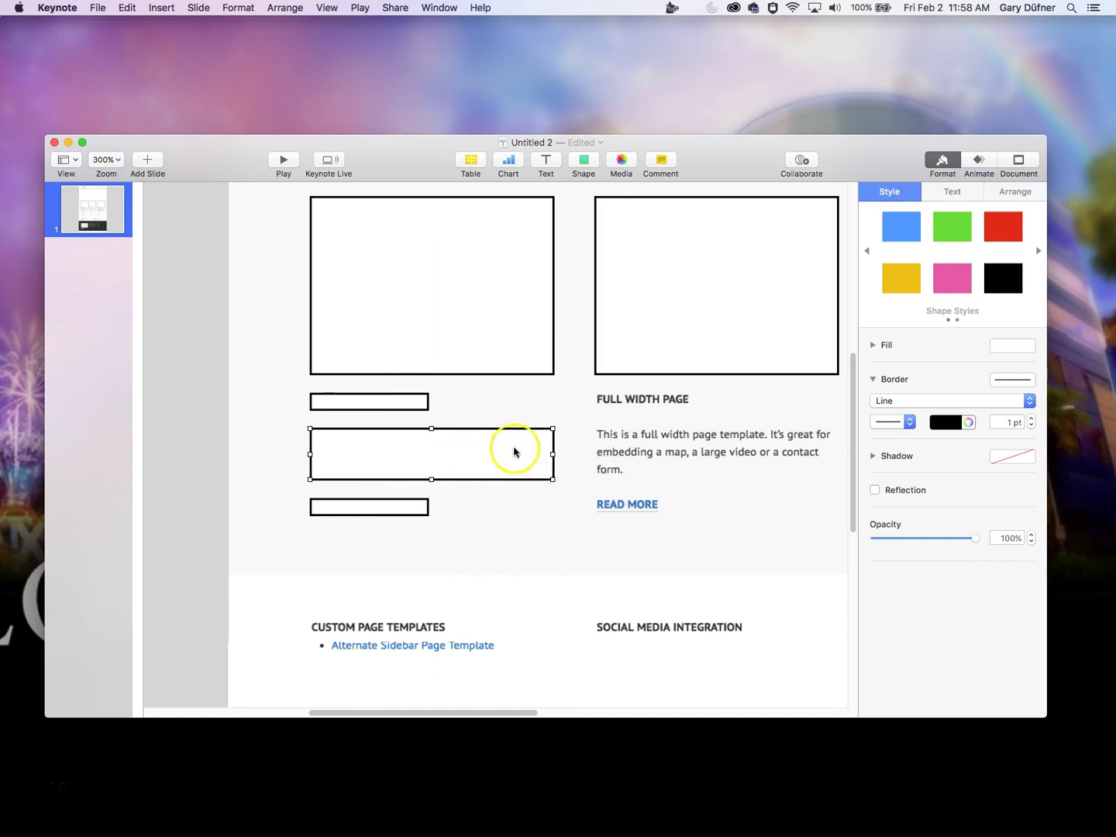
- Copy the heading and middle placeholder bars across to the next column
click(415, 403)
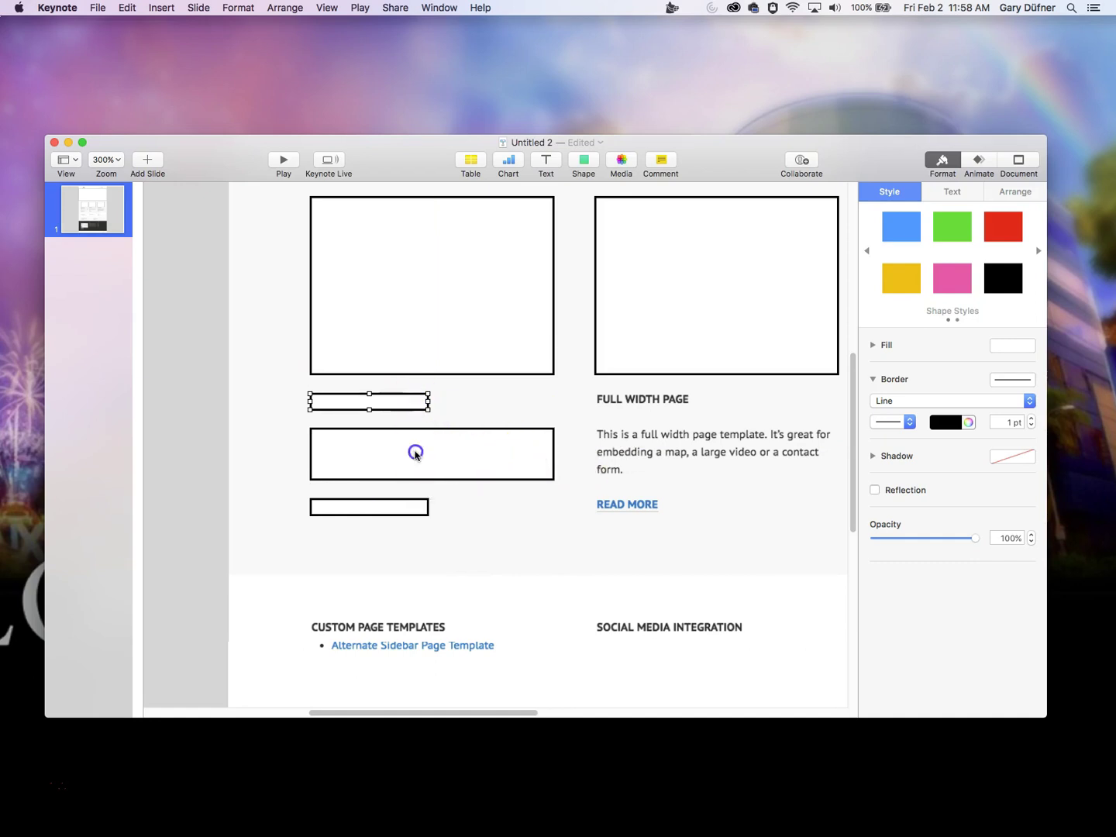
shift+click(415, 454)
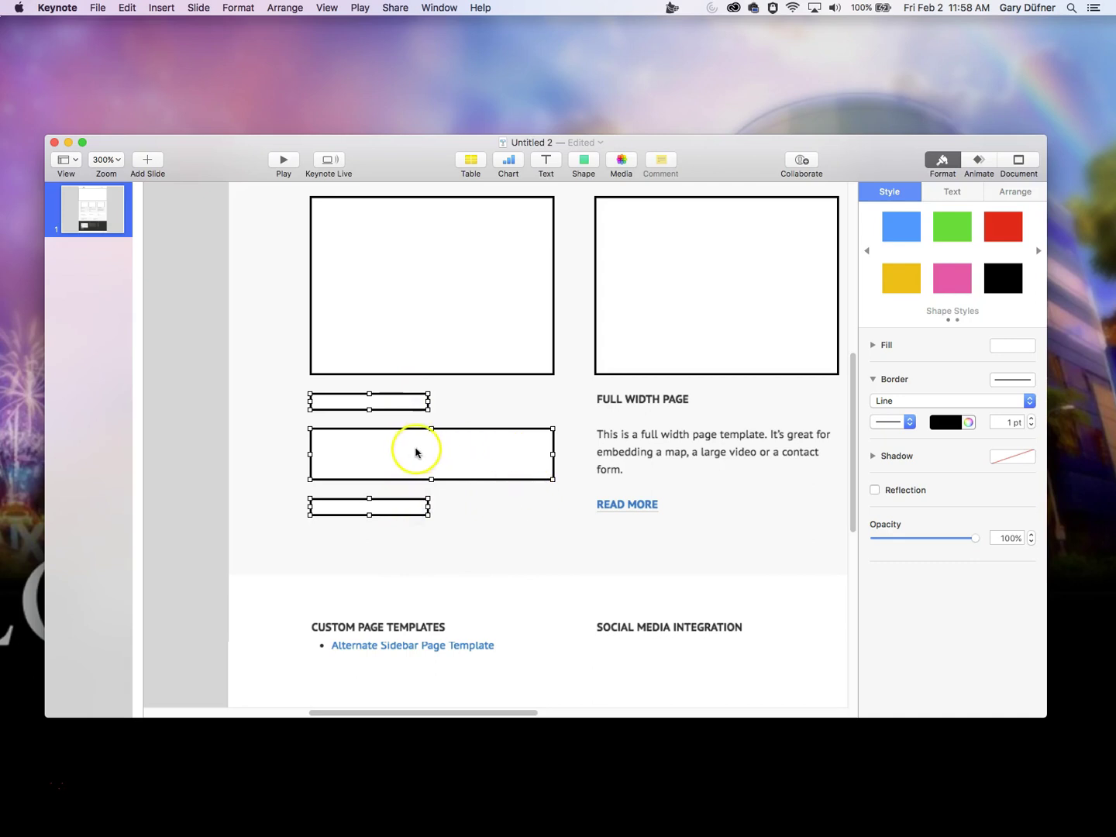
drag(371, 448, 676, 452)
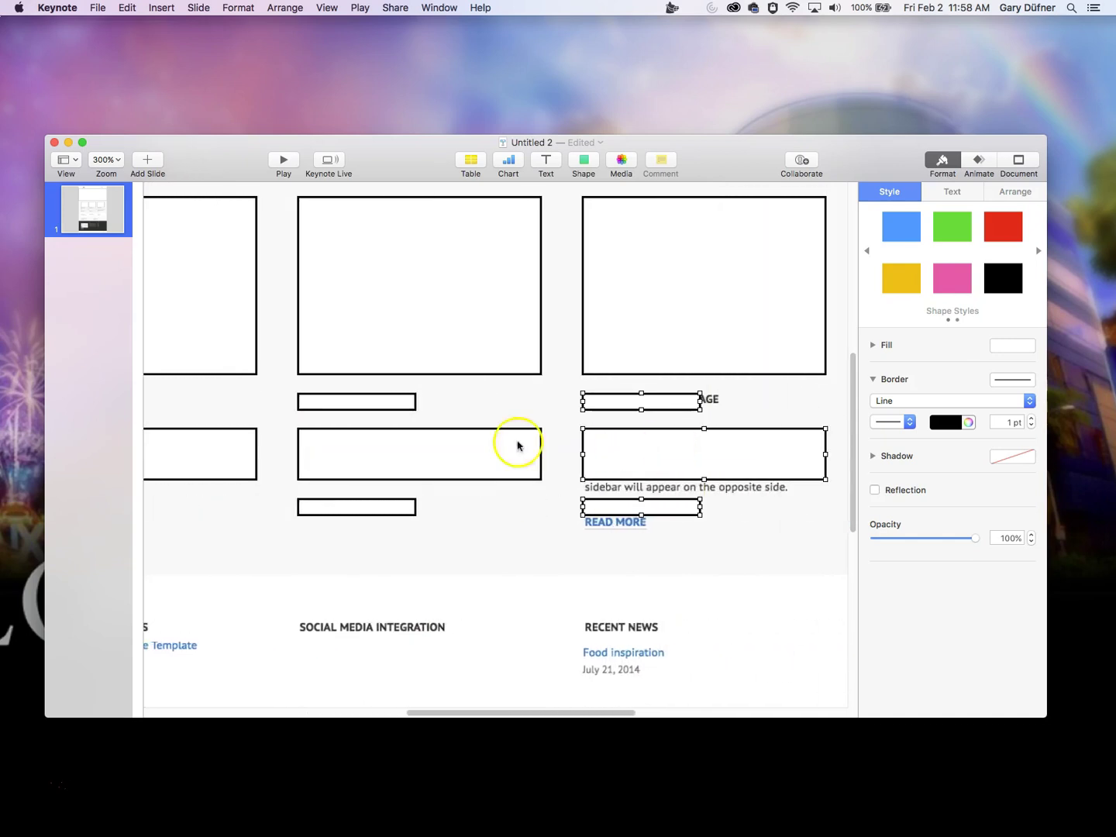
- At 100% zoom, copy a small placeholder box up into the header beside the EDIN logo
click(117, 161)
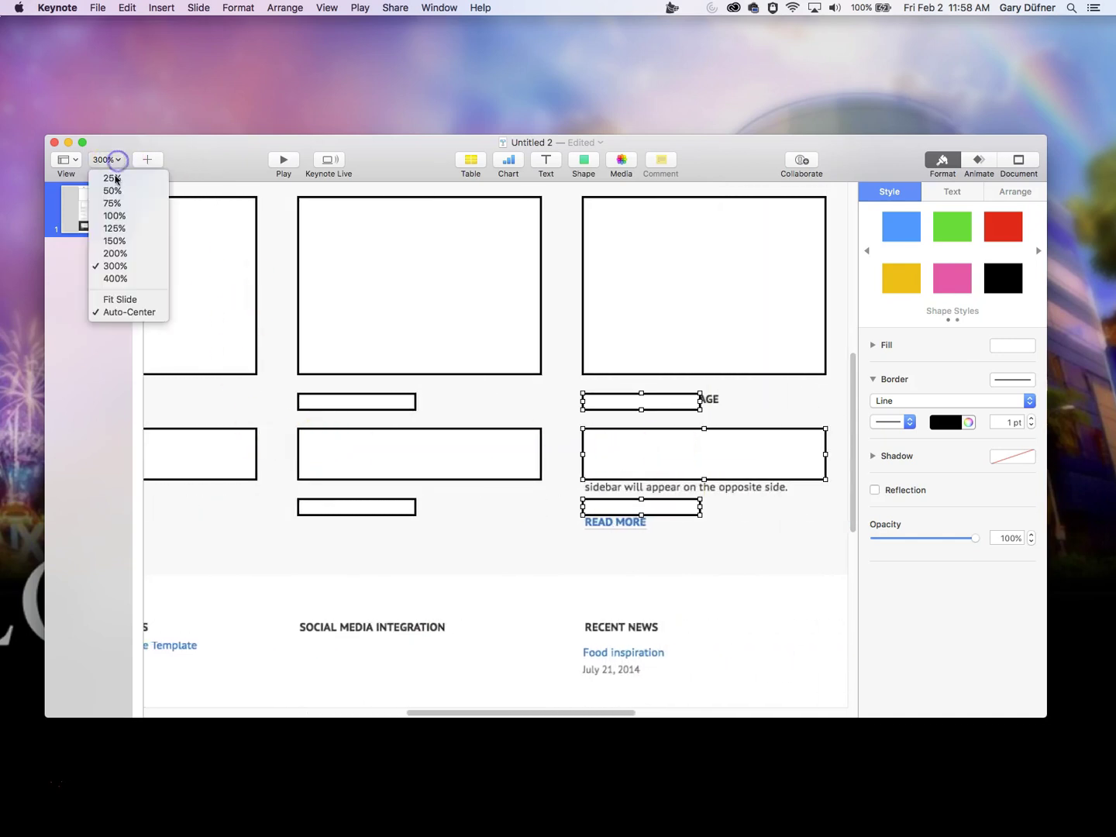
click(115, 221)
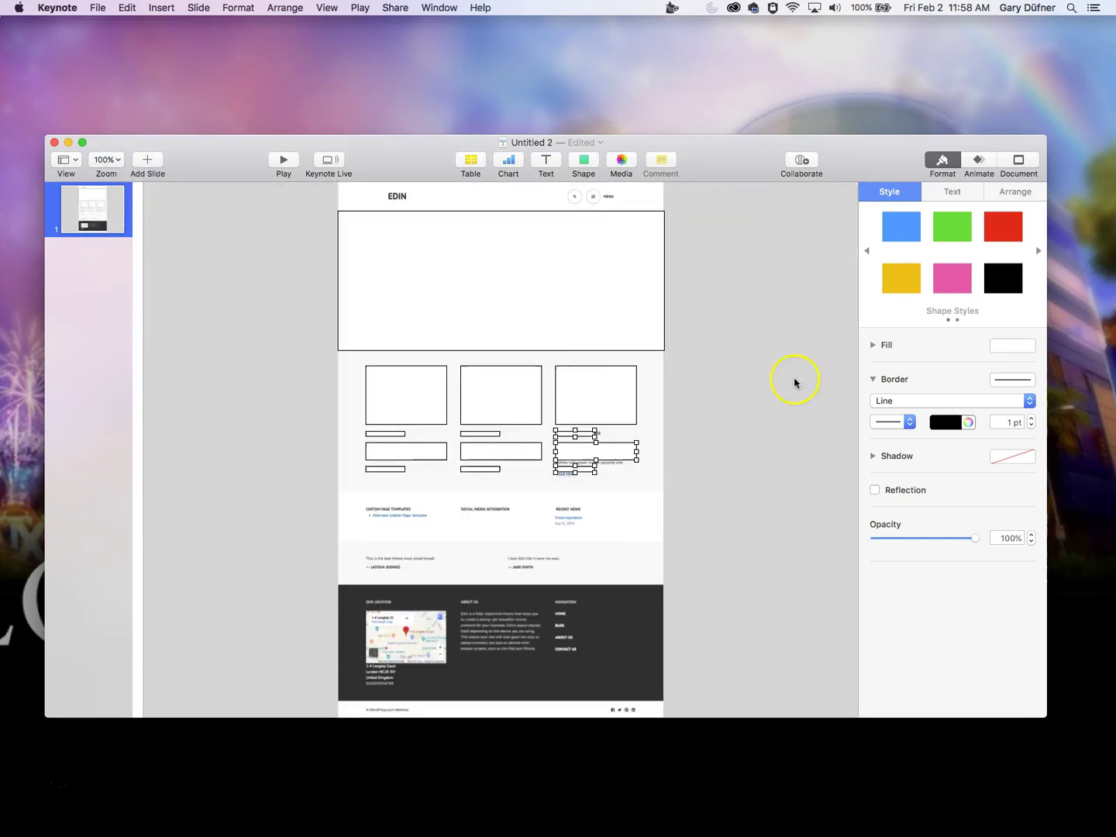
click(792, 382)
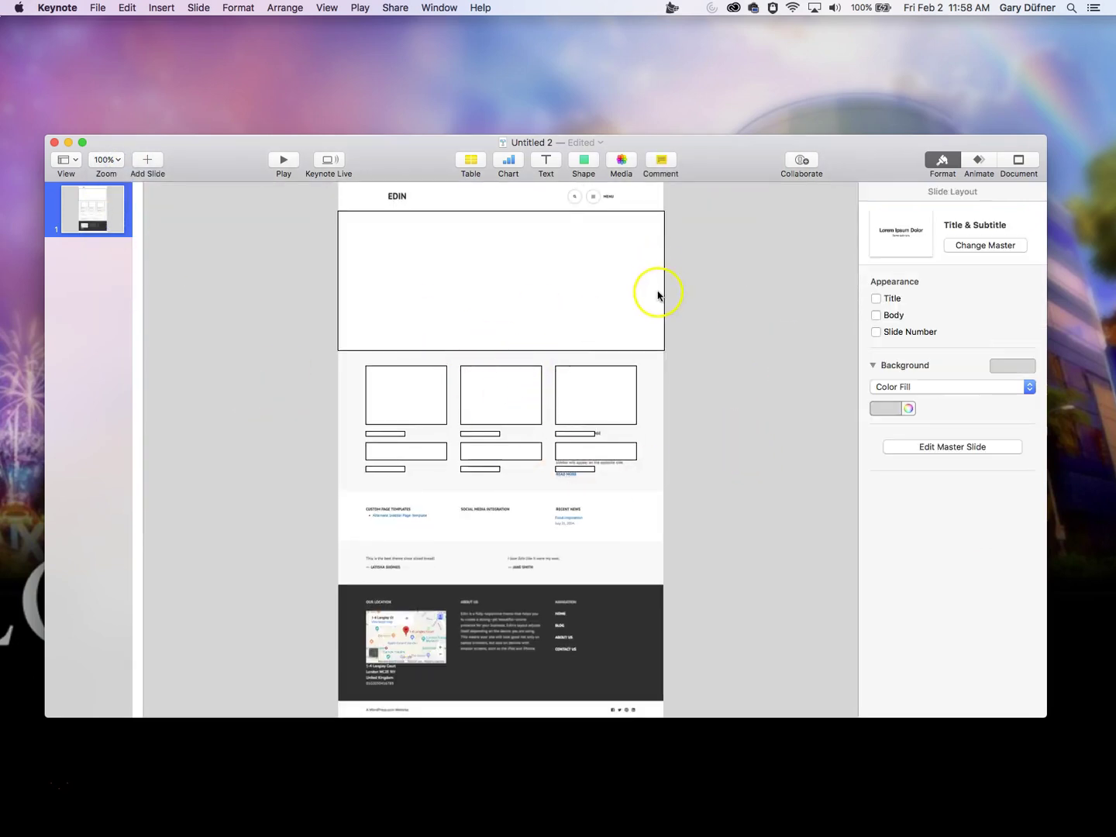
click(407, 458)
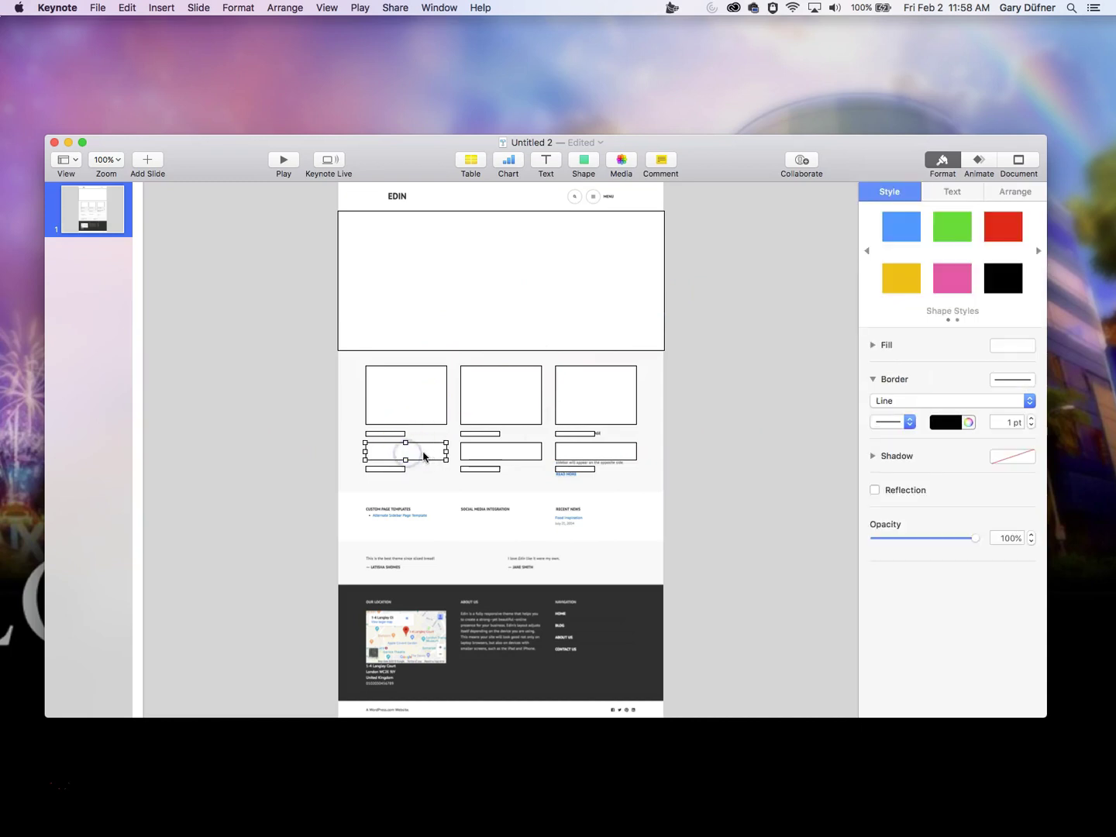
drag(422, 458, 593, 197)
click(772, 344)
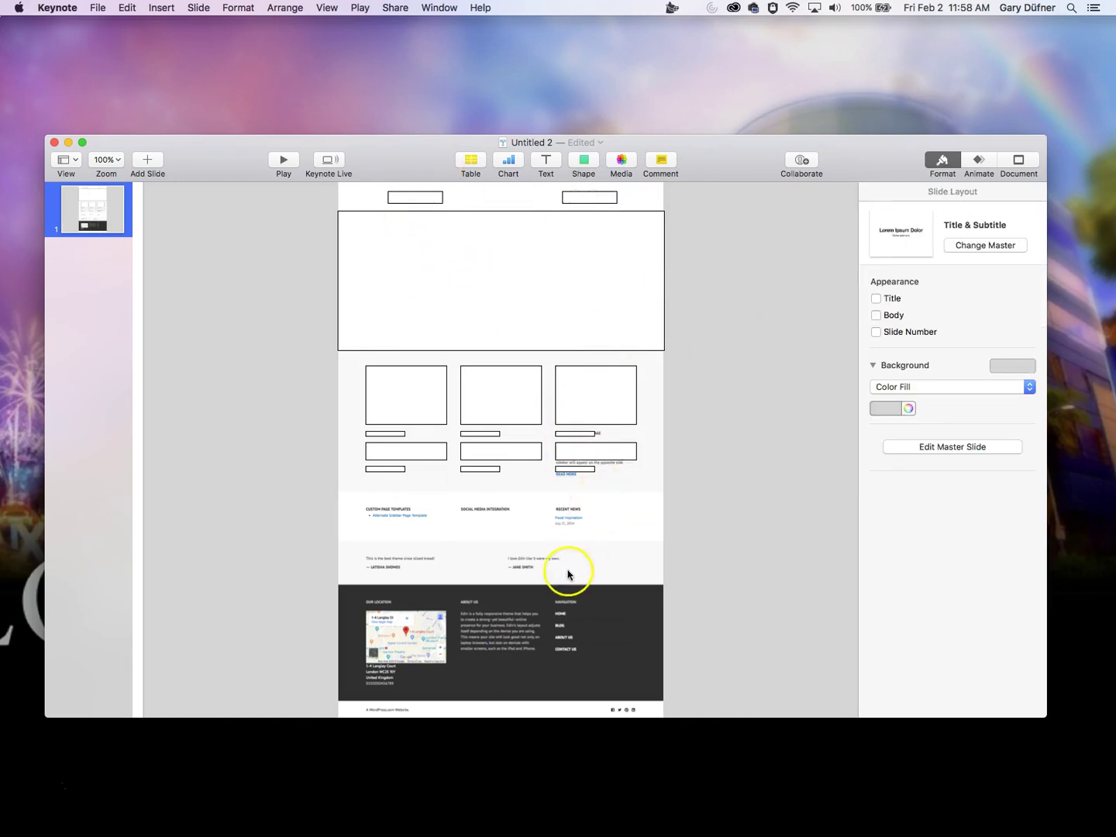
- Add a text box reading 'Banner with Tagline' inside the banner area
click(419, 394)
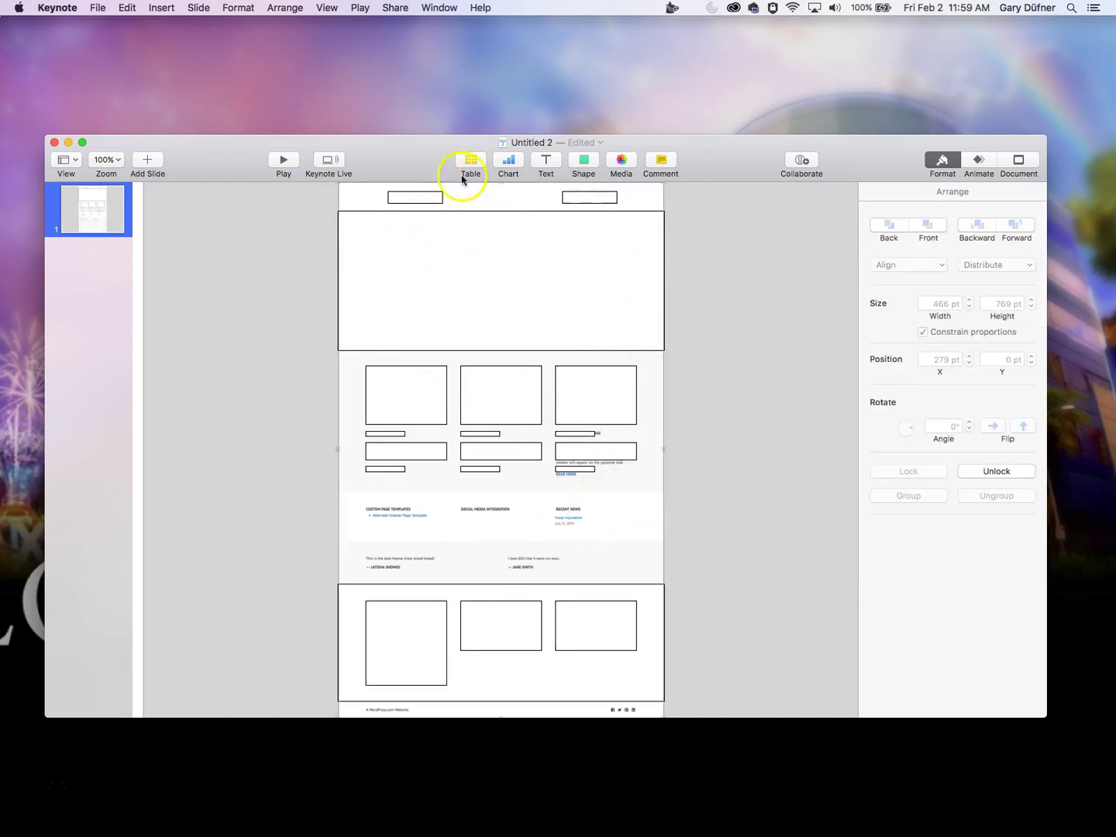
click(541, 160)
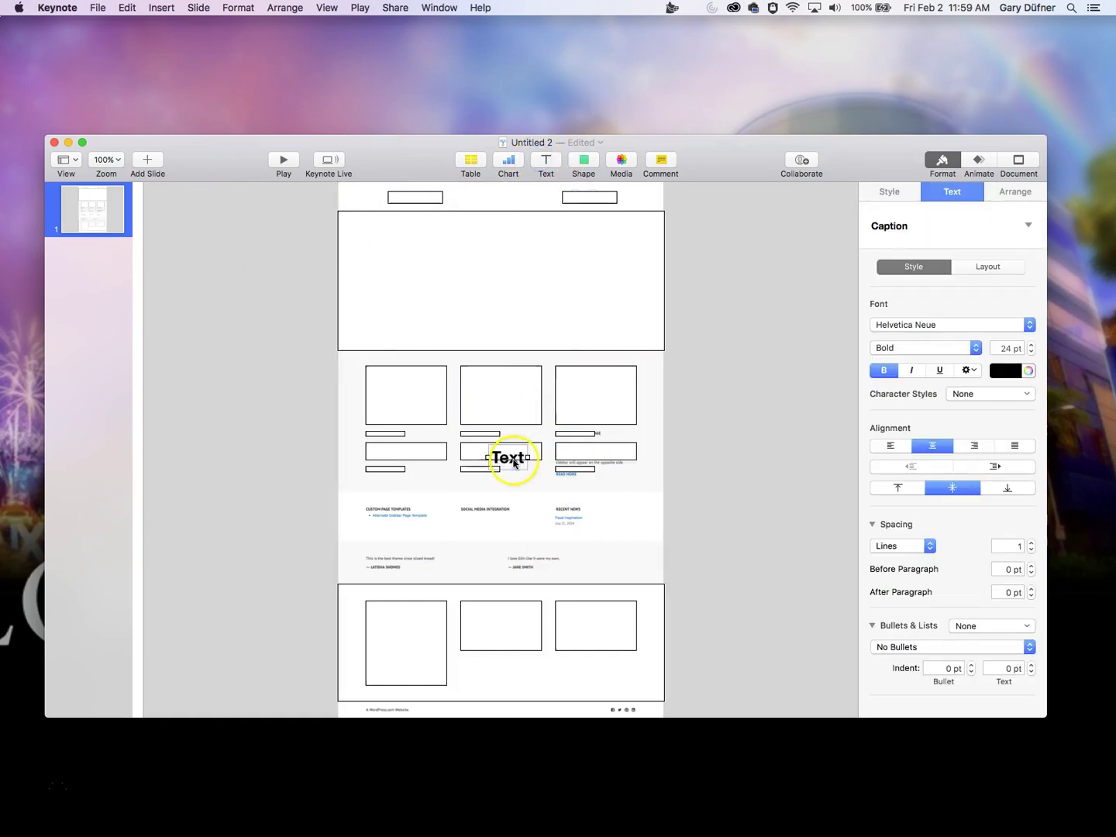
drag(511, 458, 382, 251)
double_click(381, 250)
key(BackSpace)
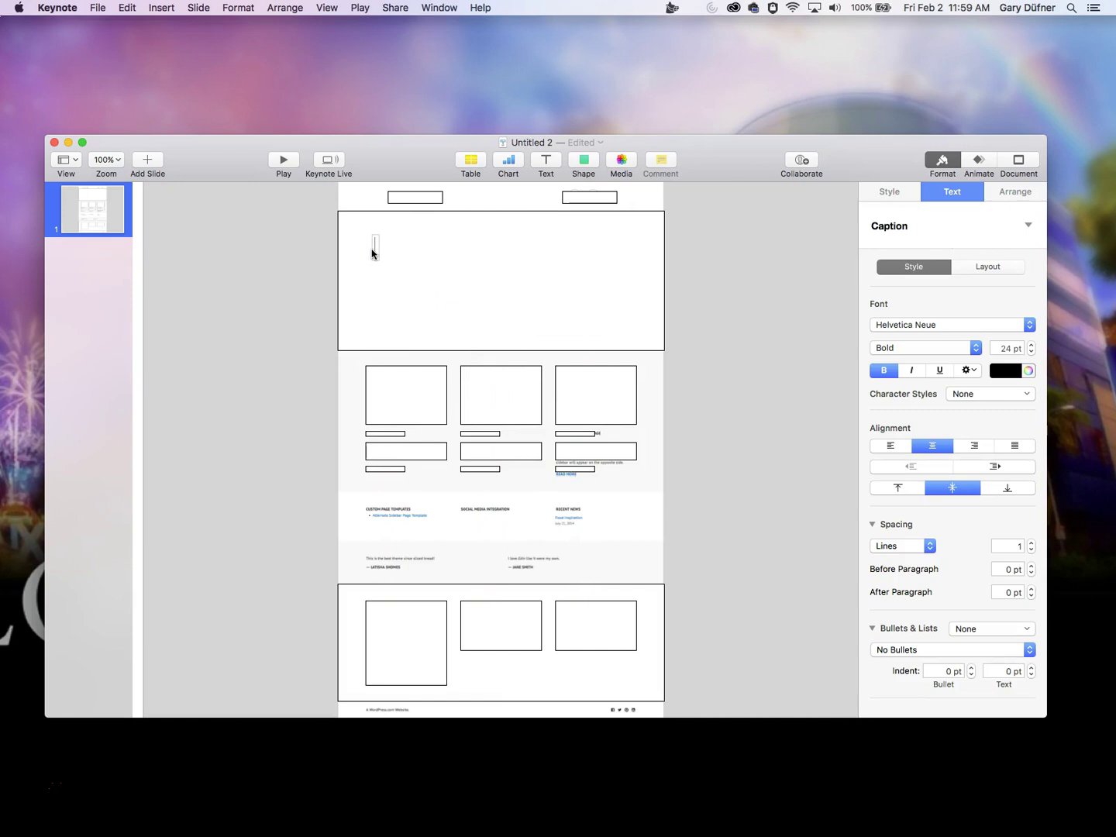
text(Banner with )
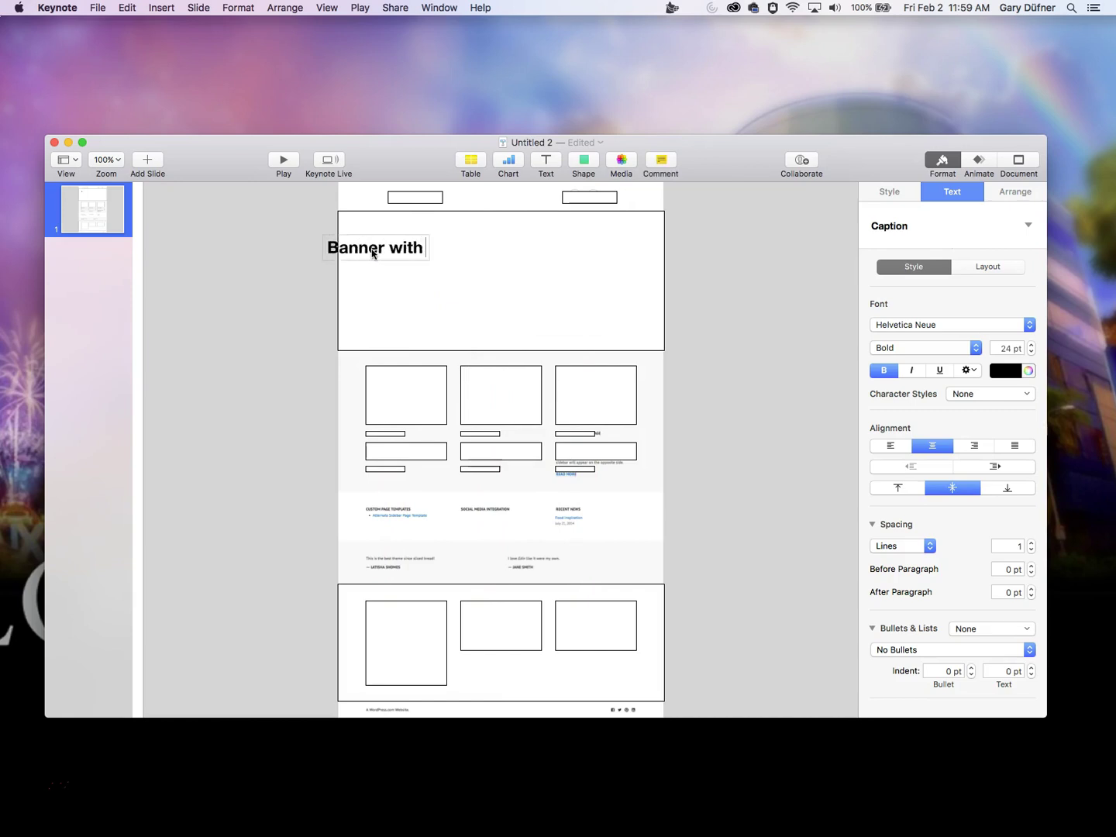
text(Tagline)
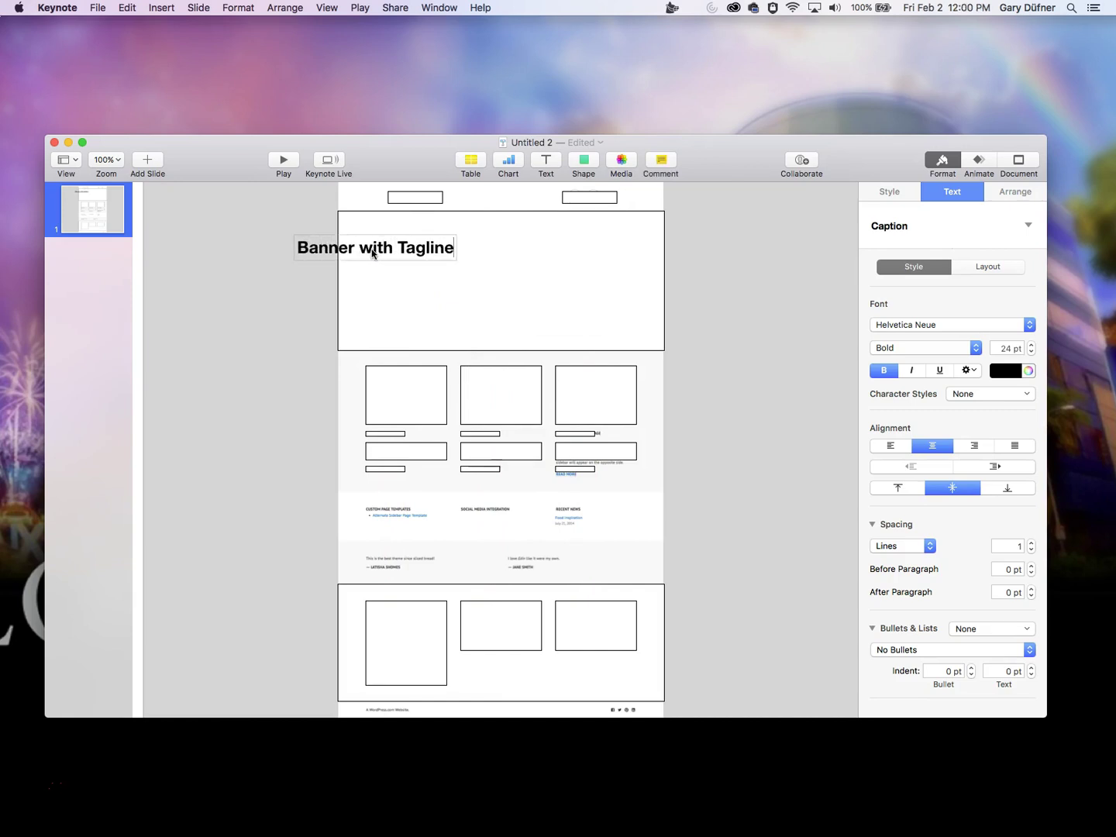
click(513, 252)
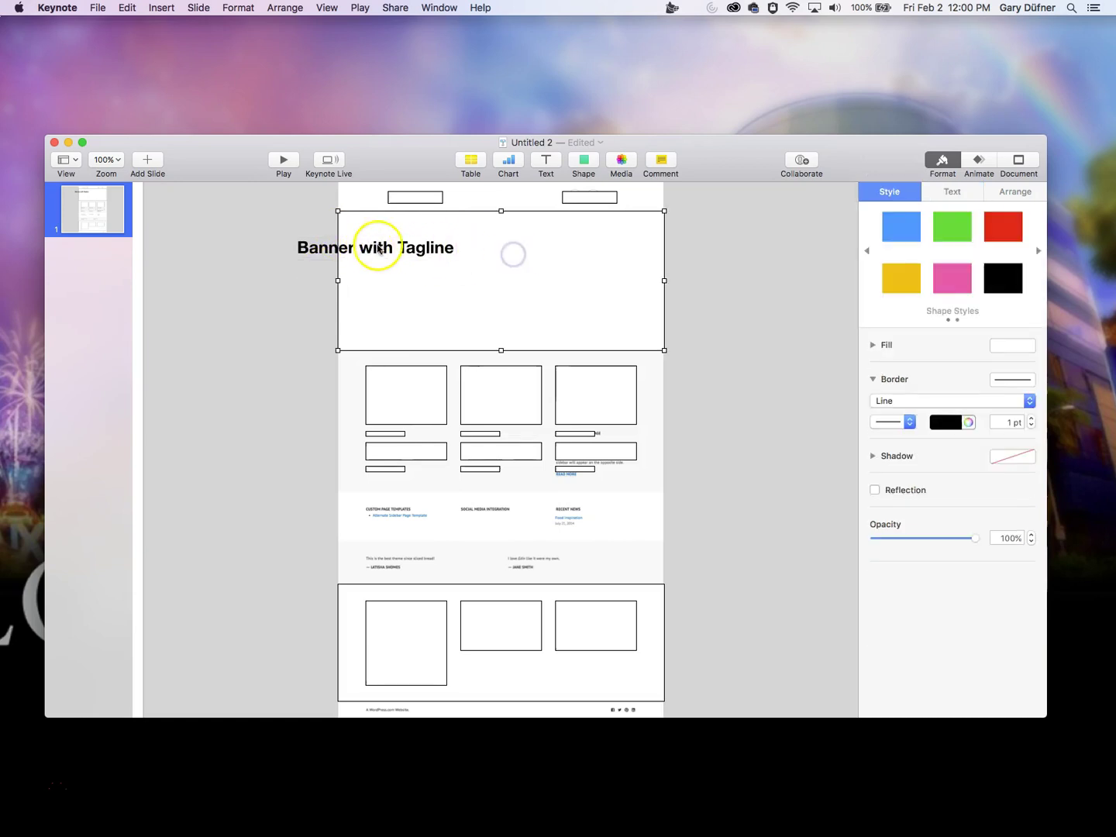
drag(374, 247, 411, 224)
- Shrink the banner label to 16 pt and move it to the banner's top-left
double_click(505, 249)
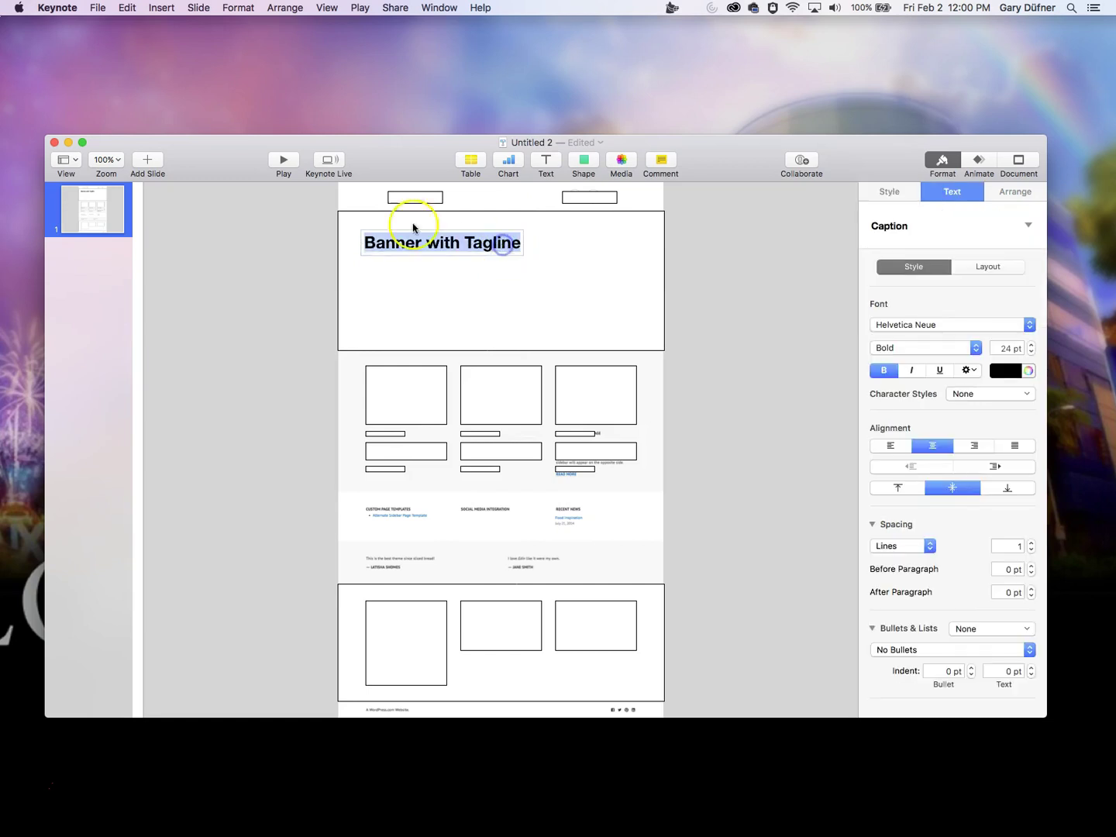
click(1032, 353)
click(1032, 352)
click(1031, 353)
click(1032, 353)
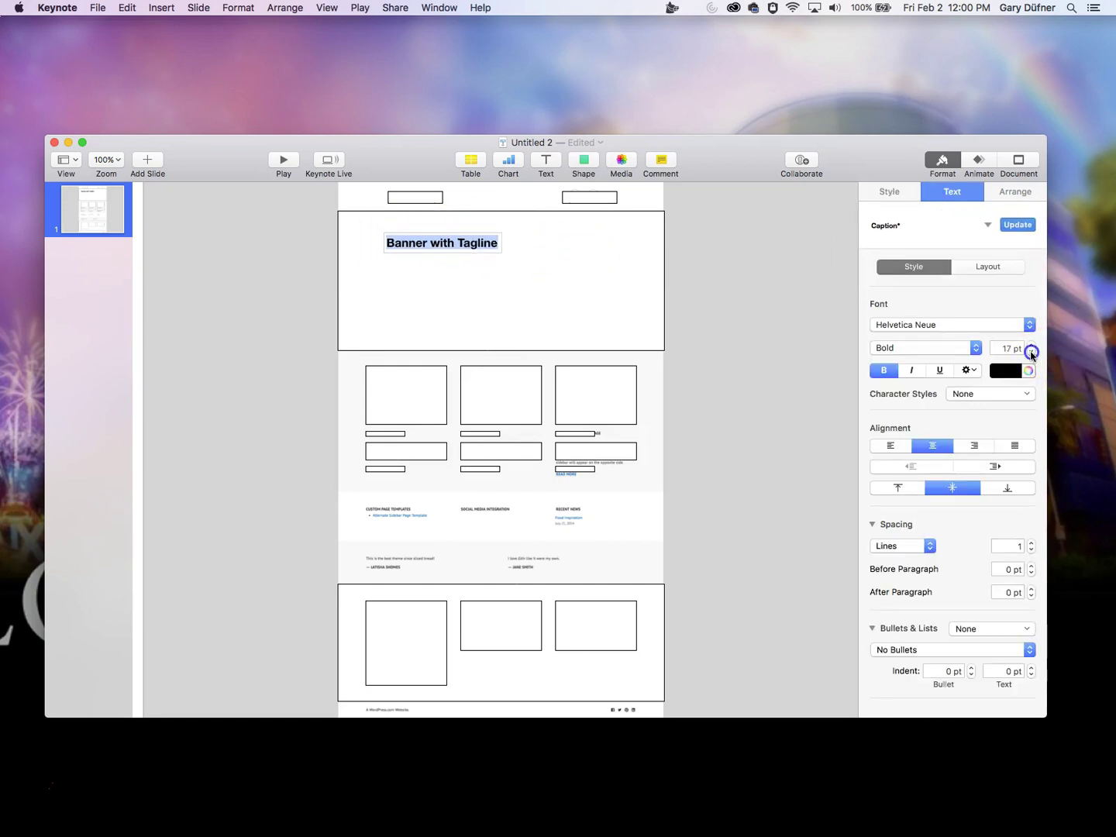
click(733, 252)
click(474, 245)
drag(474, 245, 470, 202)
- Copy the label into the top-left header box and retype it as 'Logo'
click(426, 198)
double_click(426, 198)
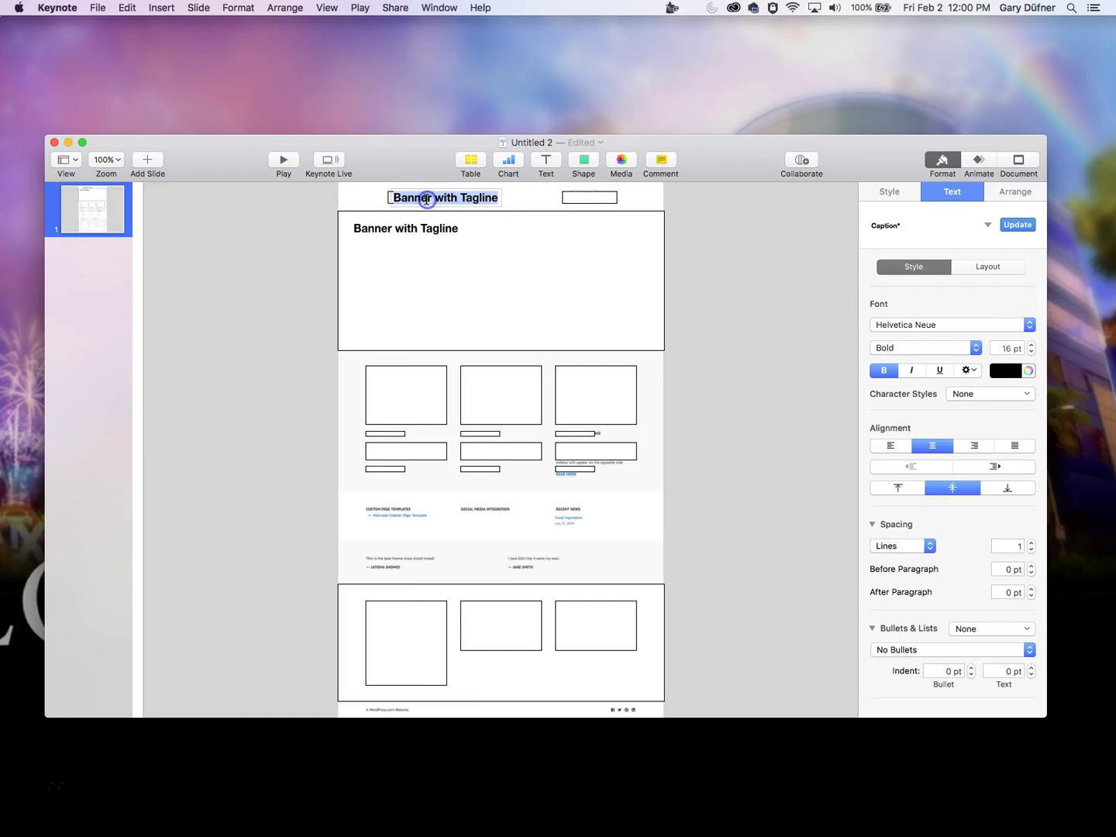
text(Logo)
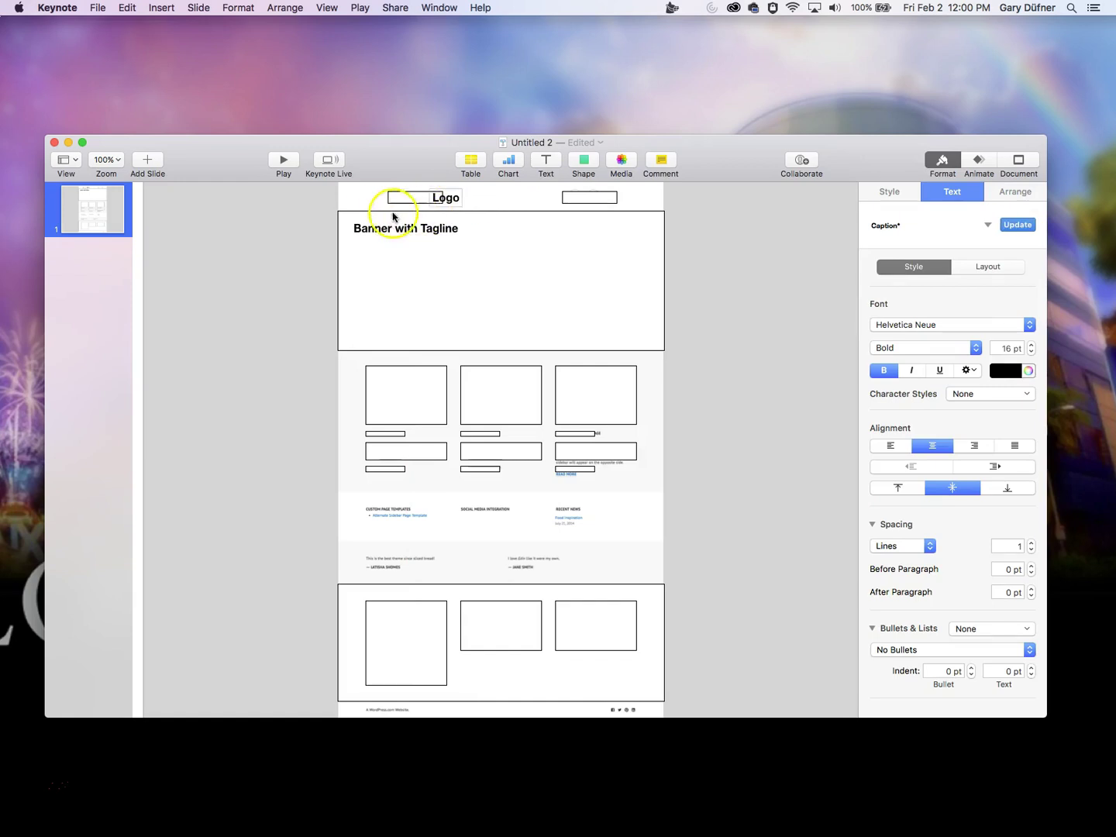
click(393, 217)
click(454, 199)
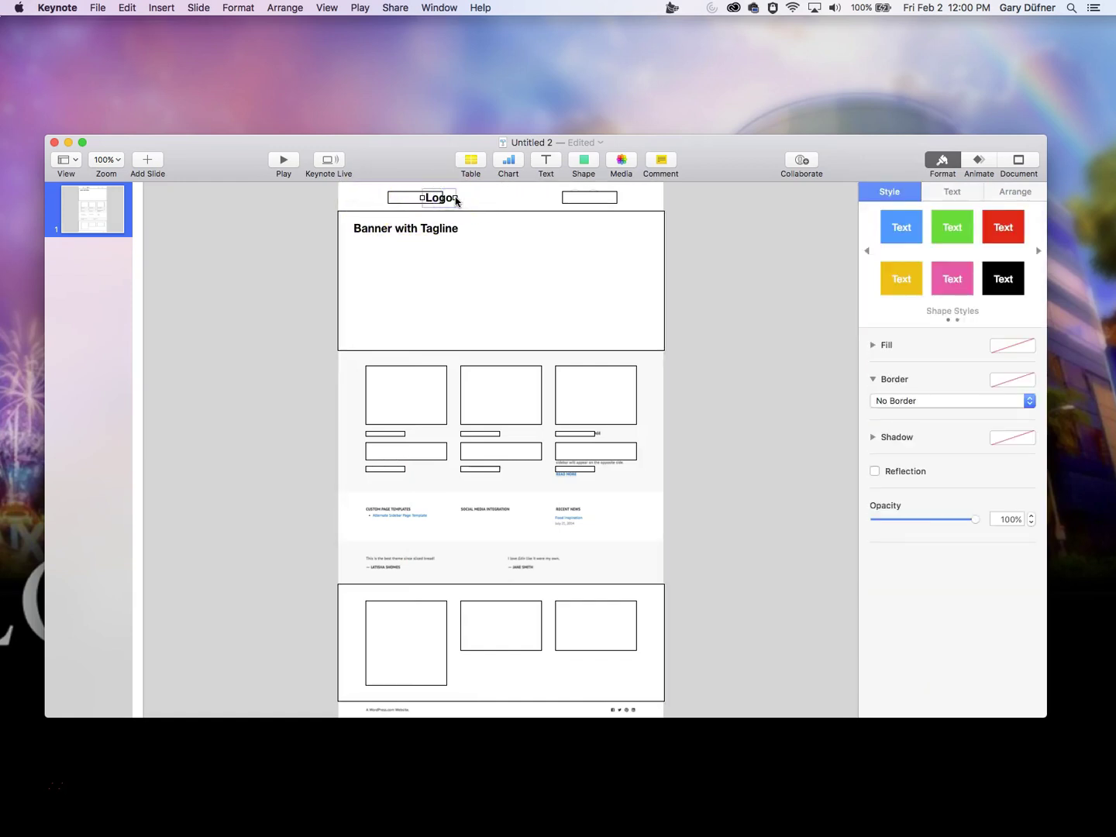
click(421, 201)
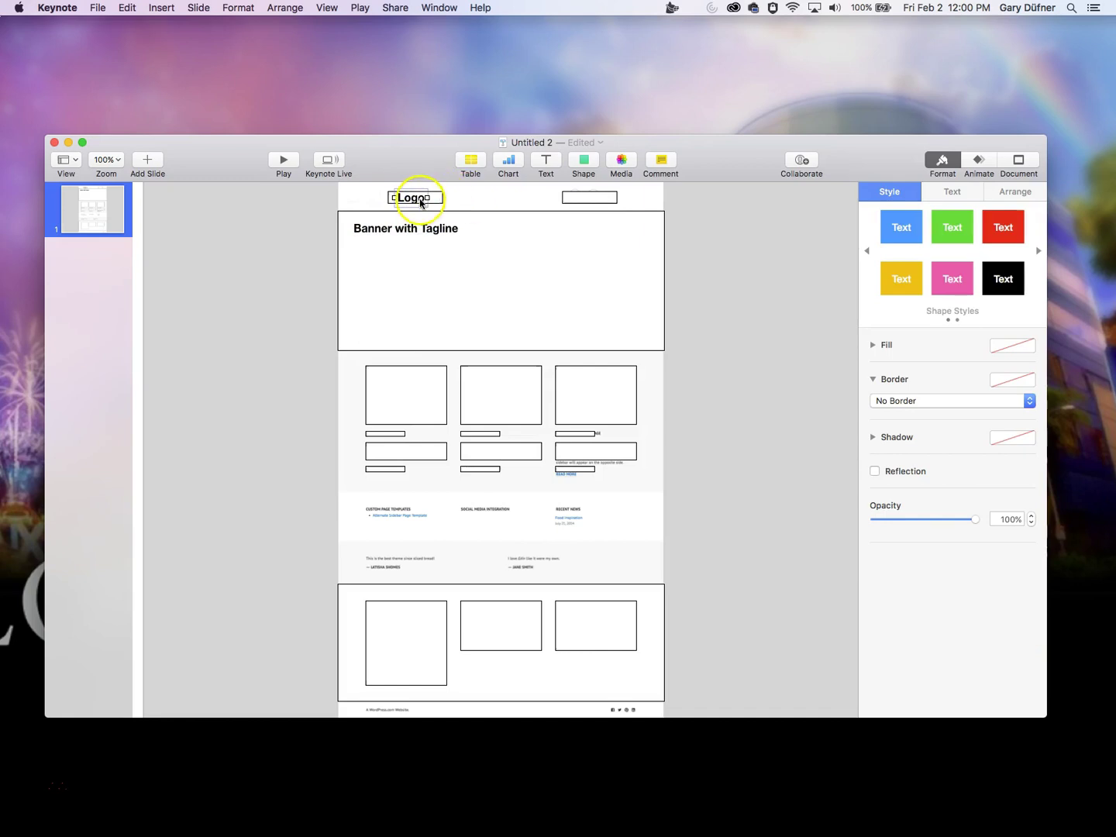
- Copy the label to the top-right box as 'Hamburger Menu' and shrink it to 10 pt
drag(416, 200, 587, 198)
click(588, 198)
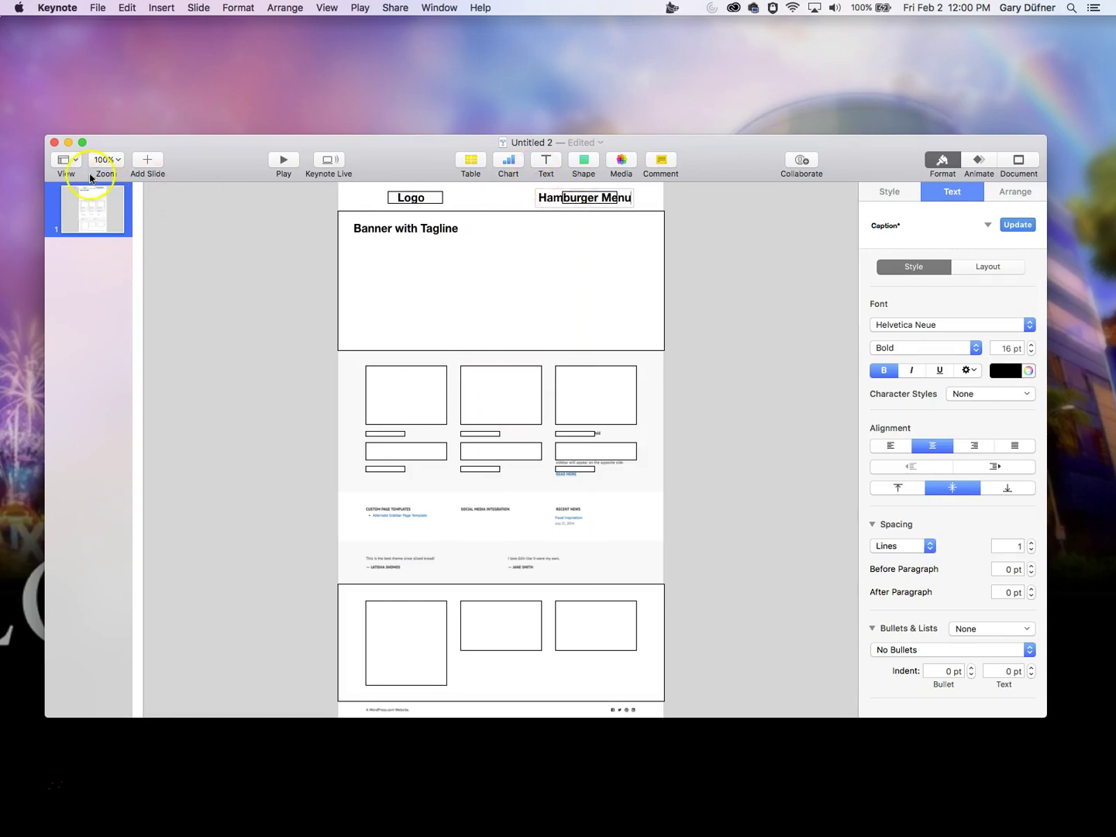
click(792, 199)
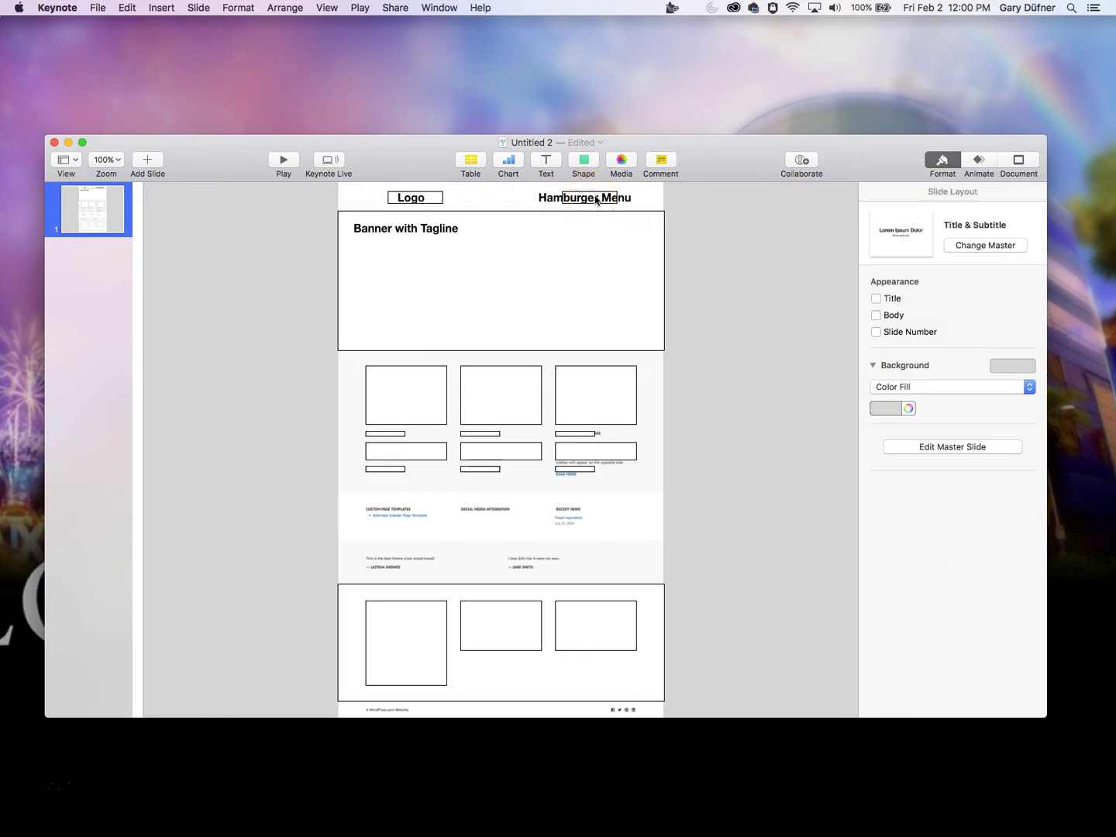
triple_click(597, 200)
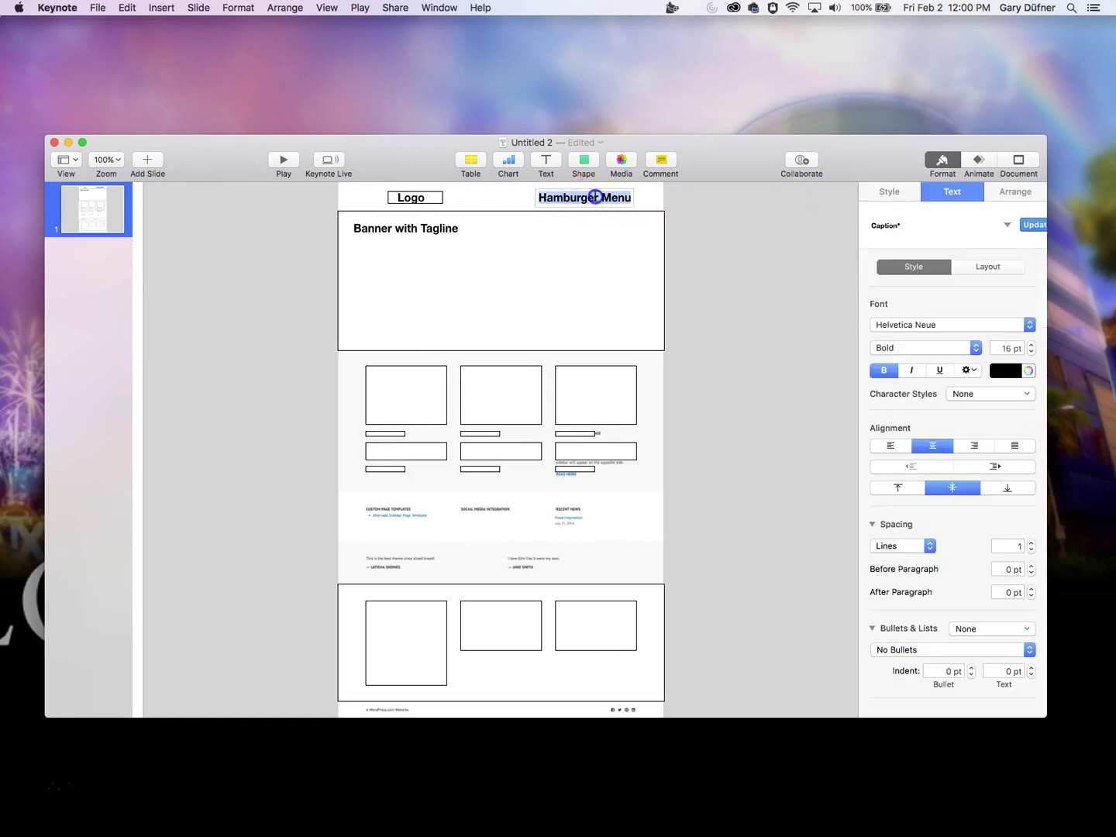
click(1032, 353)
click(1033, 354)
click(1033, 354)
click(1032, 353)
click(1033, 353)
click(1032, 353)
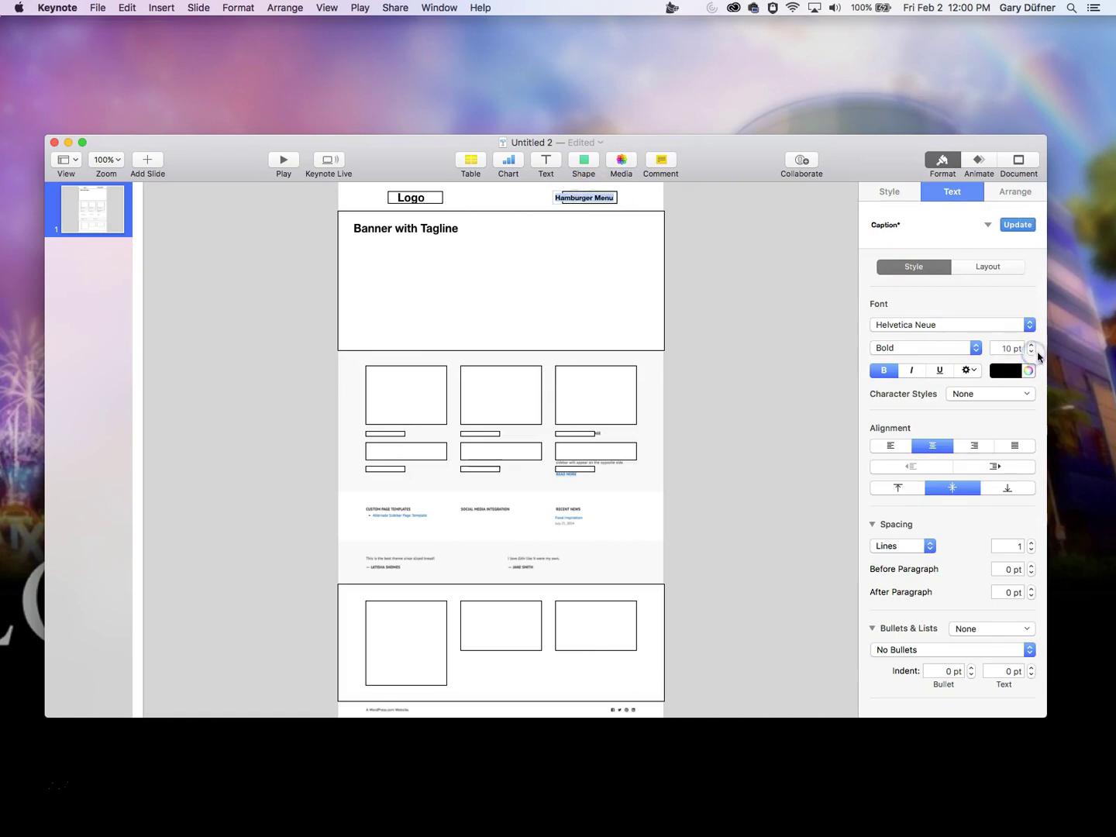
click(411, 198)
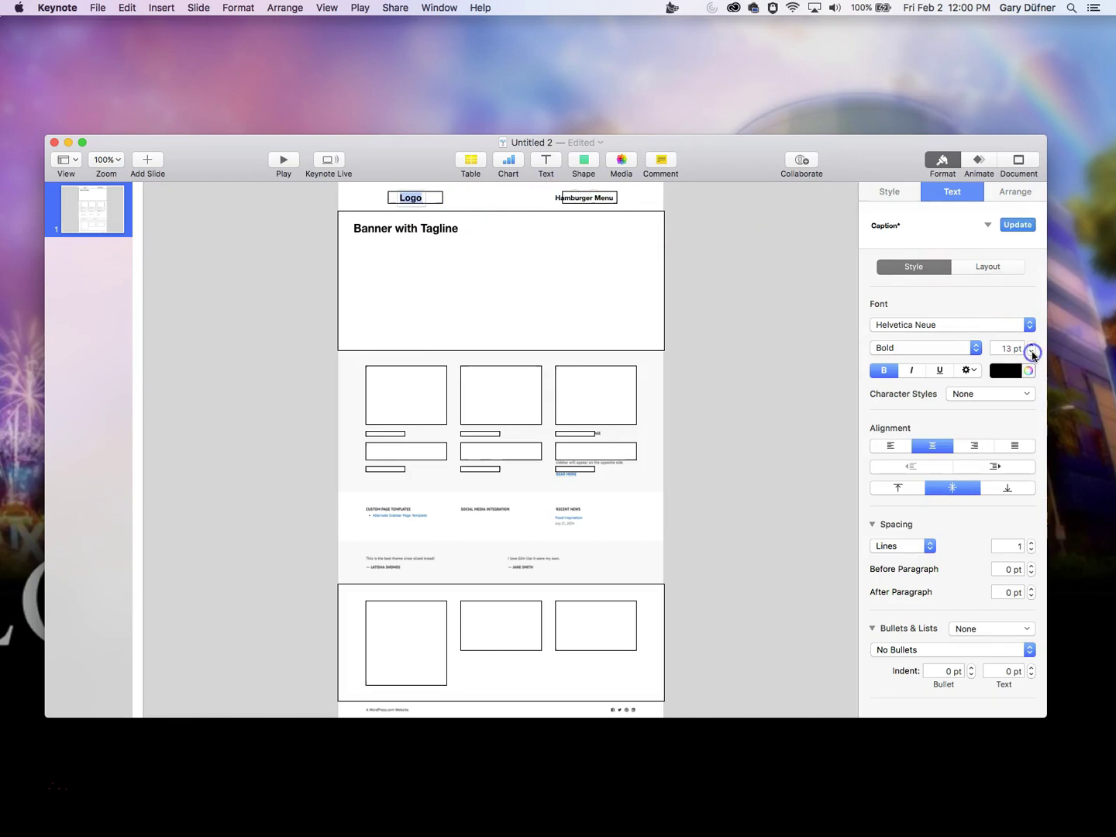
click(479, 189)
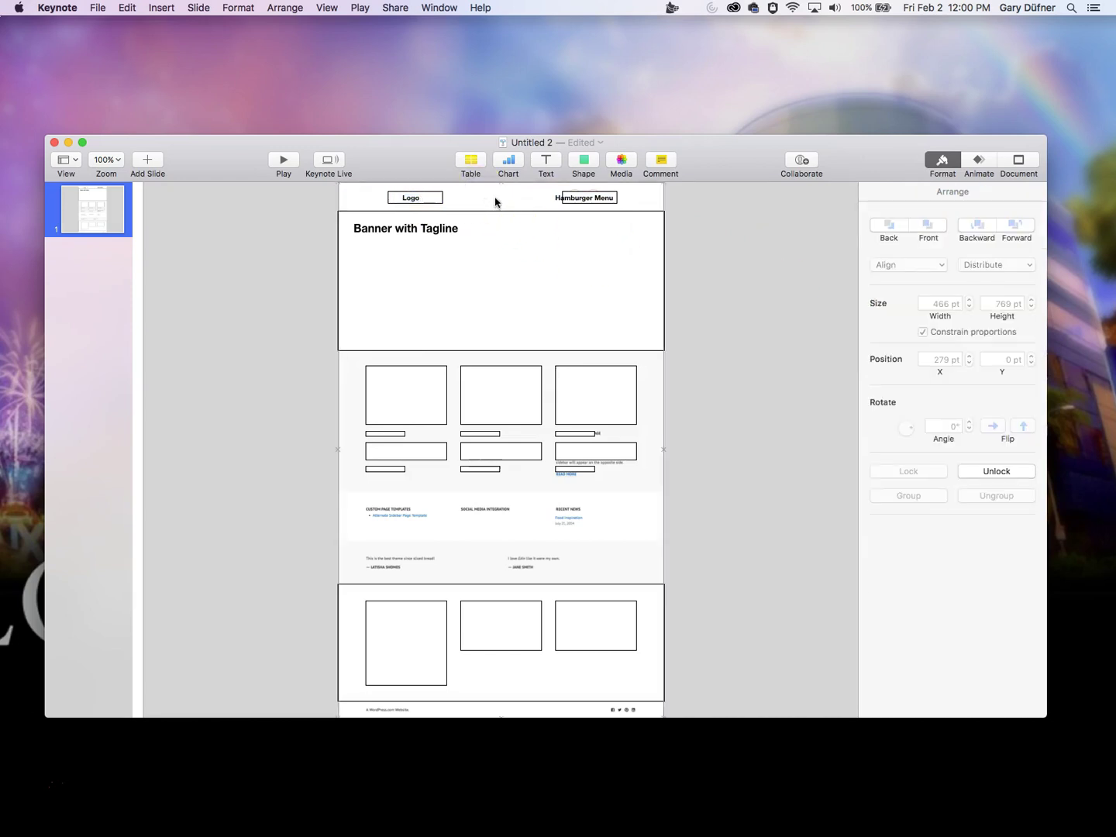
- Copy the Logo label into the first image box and retype it as 'image'
click(412, 199)
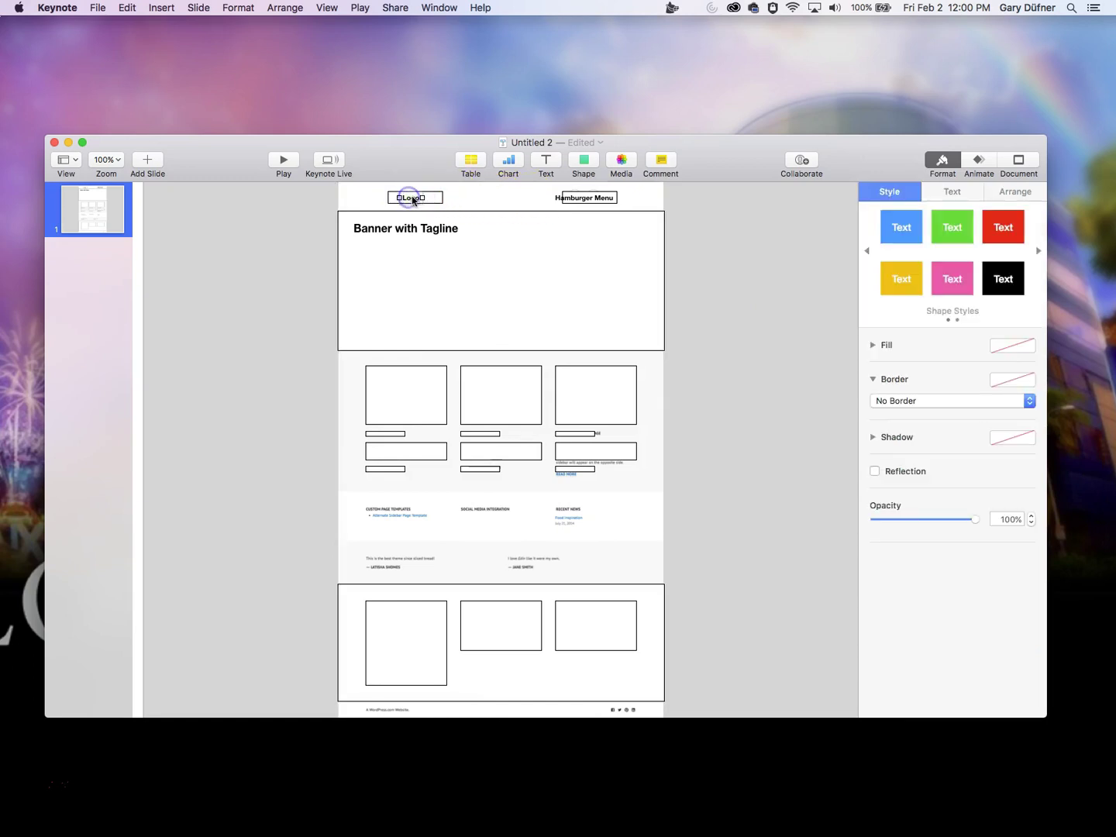
drag(412, 199, 386, 382)
double_click(385, 380)
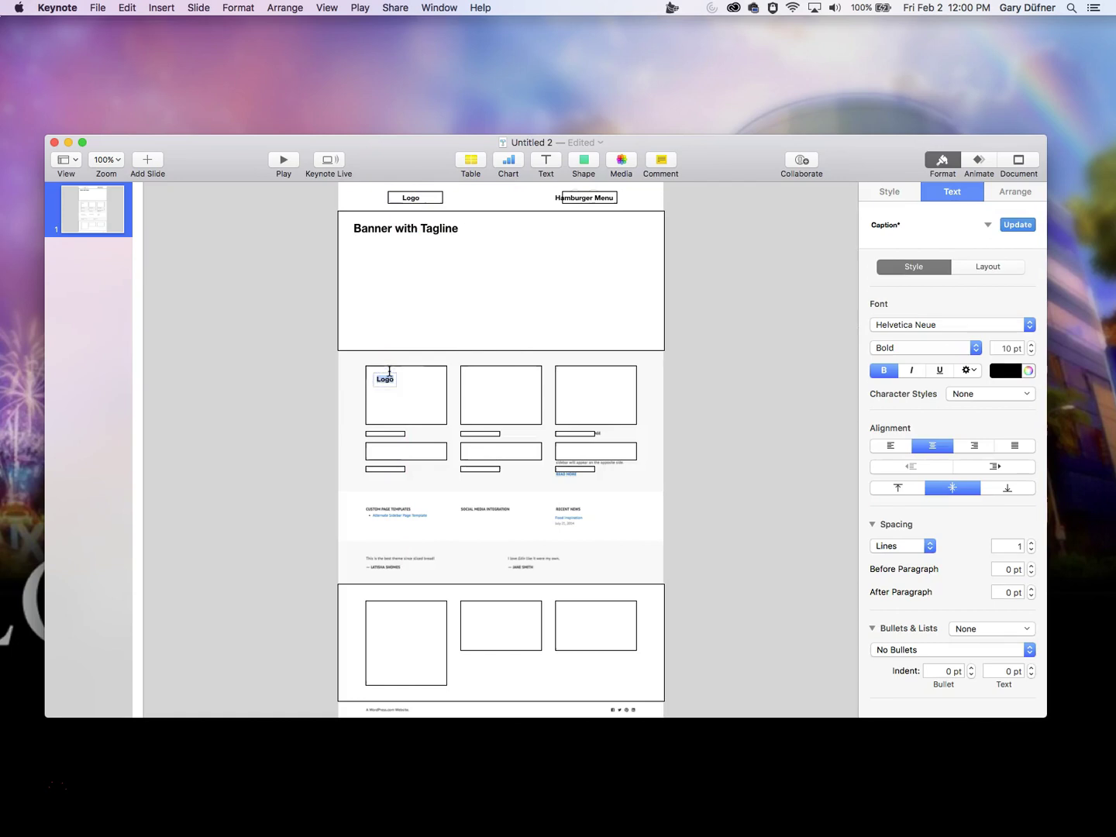
text(image)
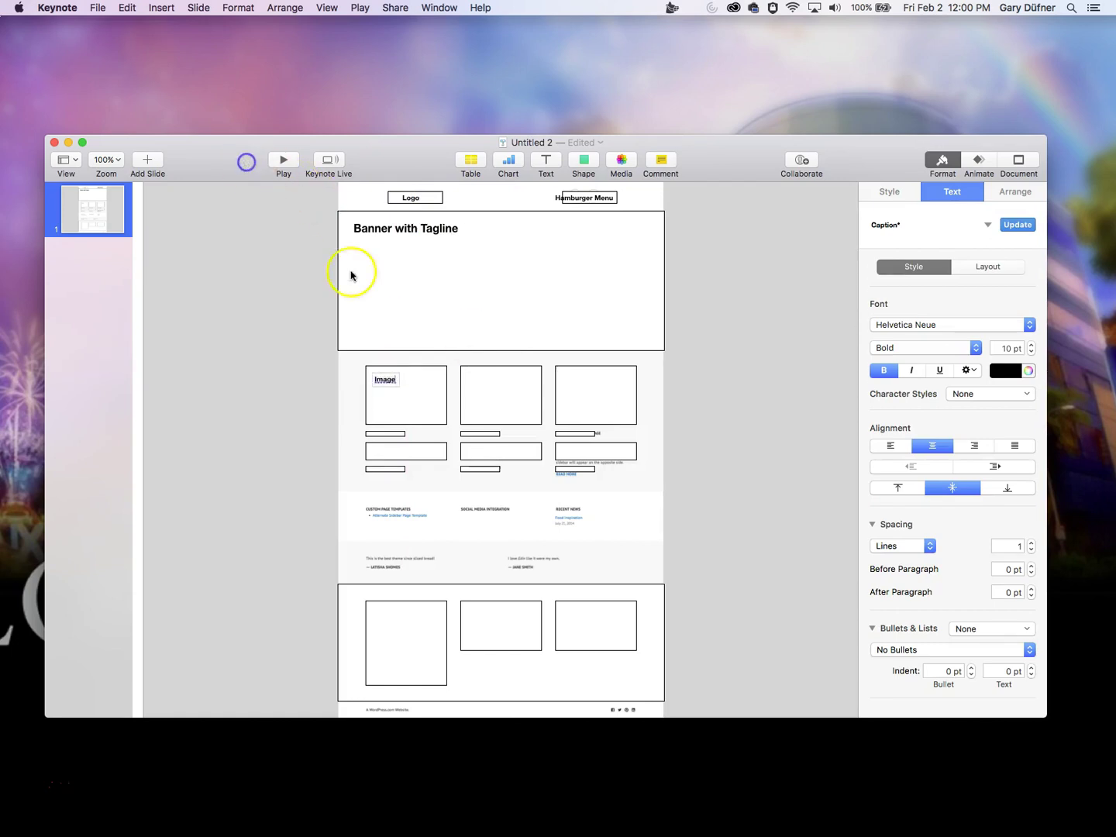
click(342, 397)
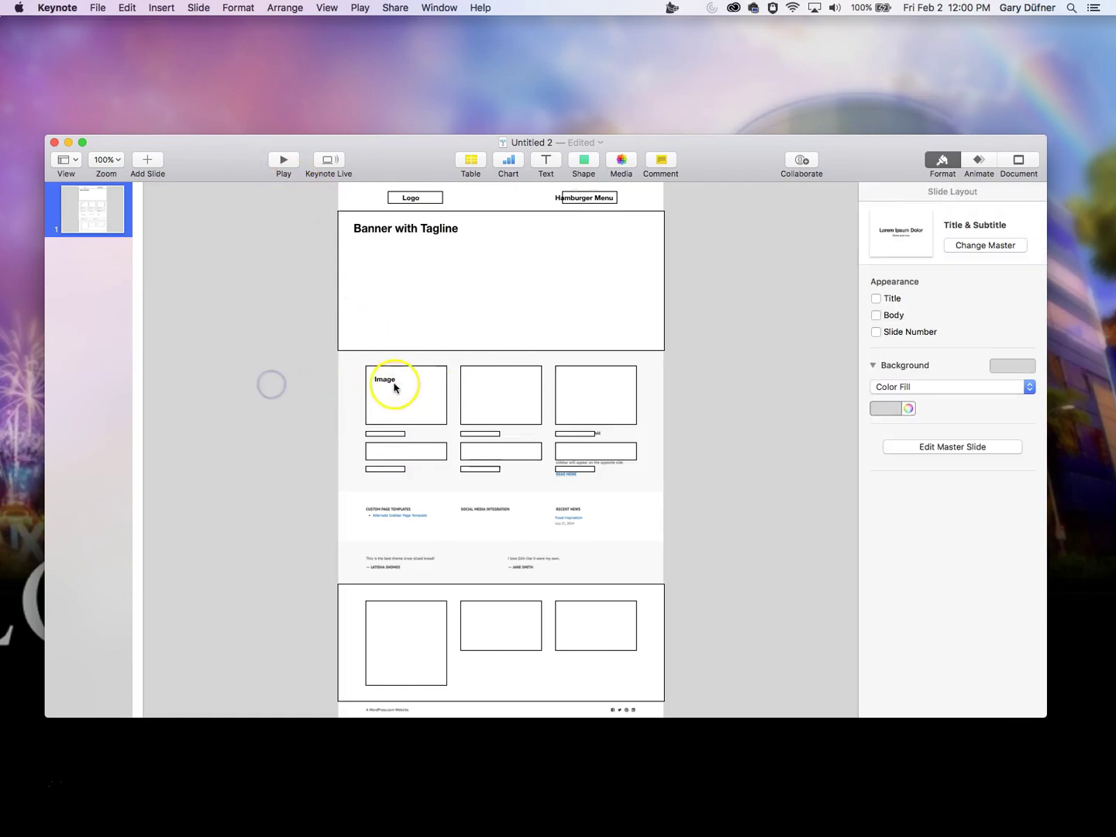
- Copy the Image label into the other image boxes and caption bars, renaming the footer one 'Navigation'
drag(389, 383, 480, 382)
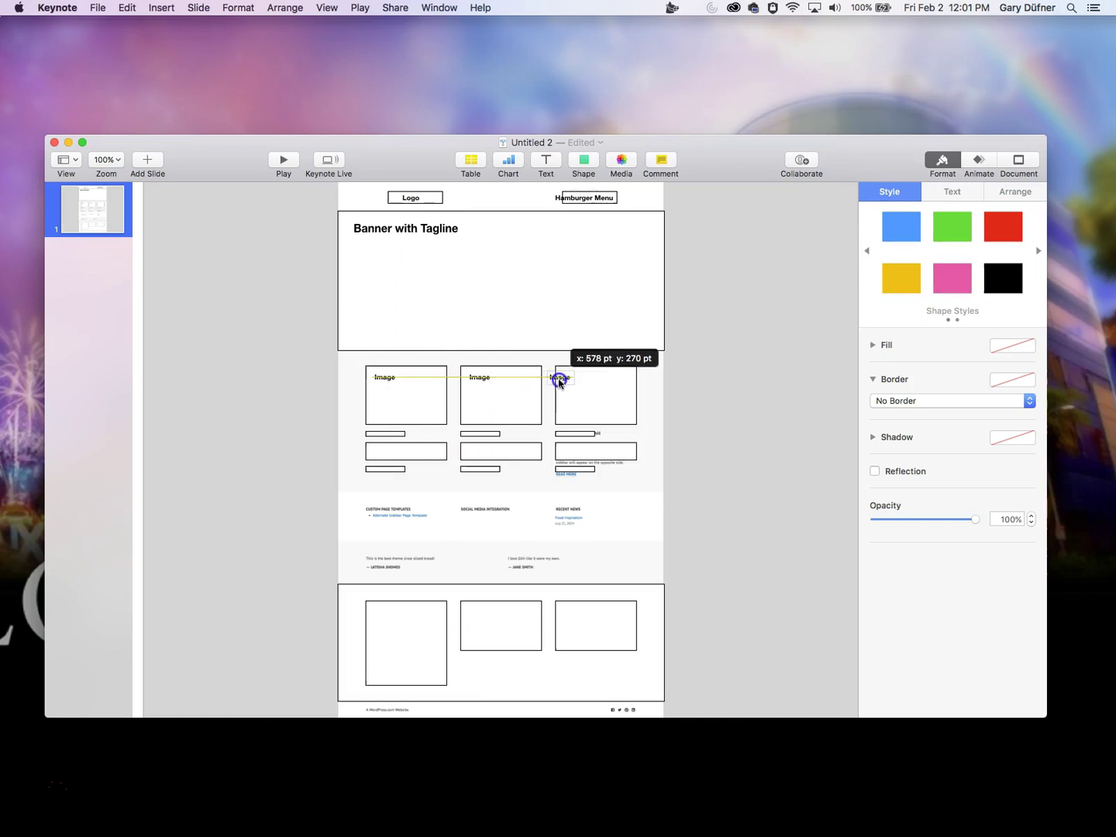
drag(559, 381, 572, 381)
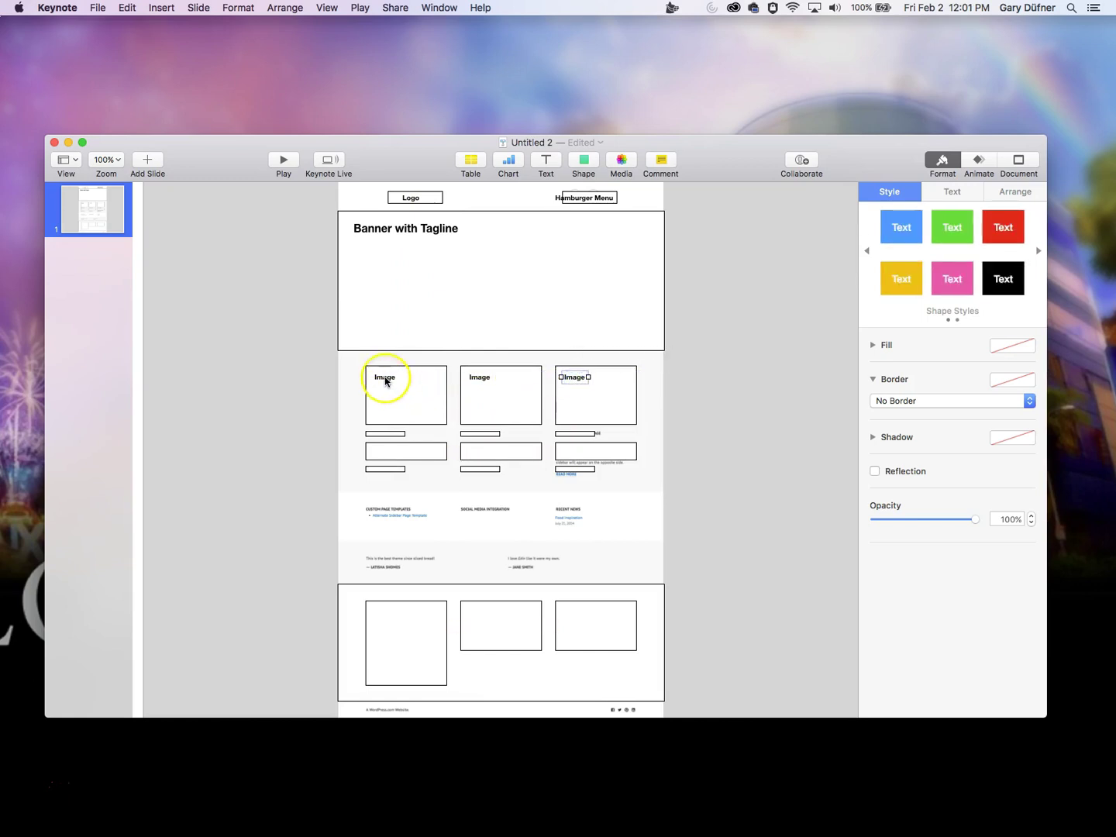
drag(387, 382, 575, 614)
click(575, 615)
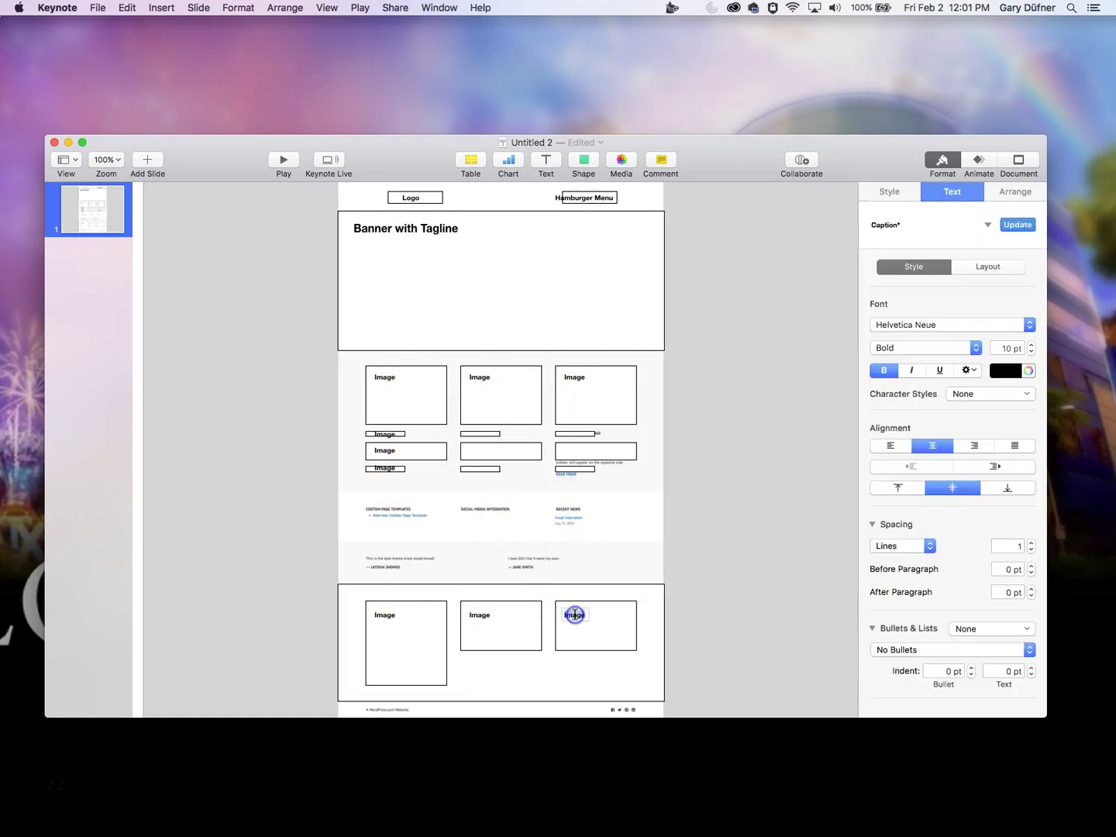
text(Navigation)
click(909, 271)
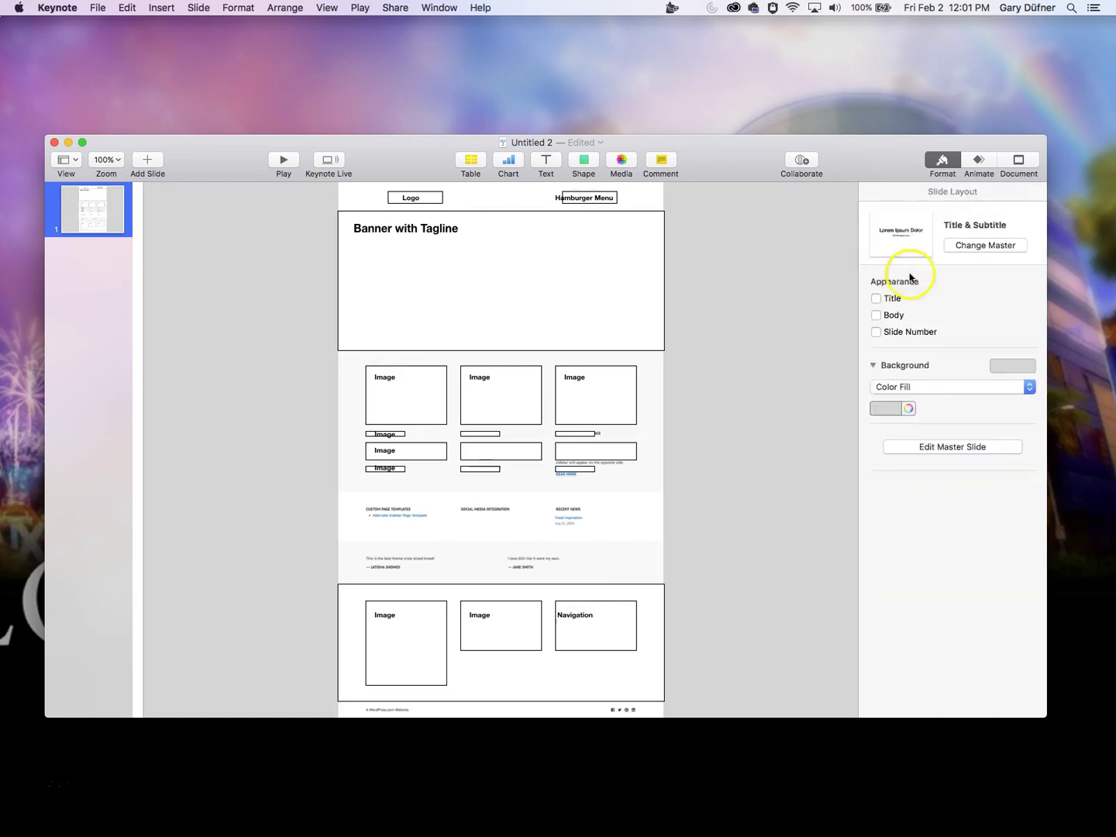
- Unlock the reference website screenshot and delete it from the slide
click(653, 391)
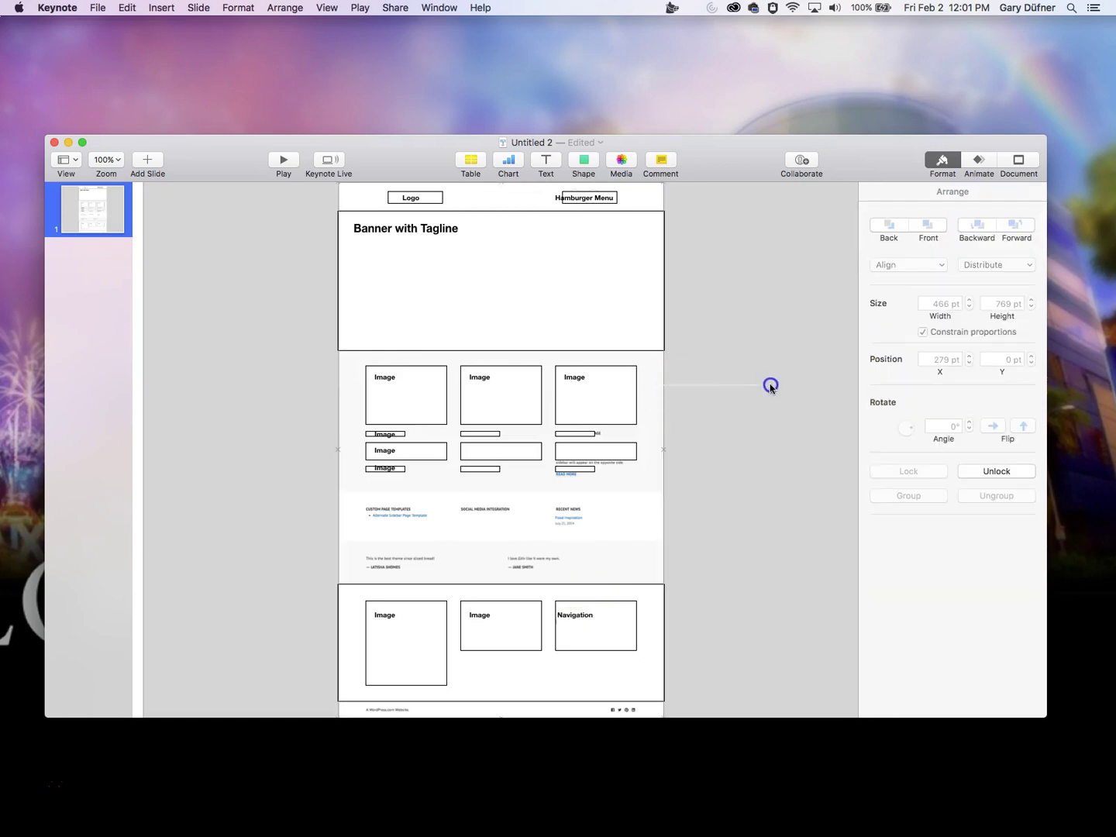
right_click(660, 391)
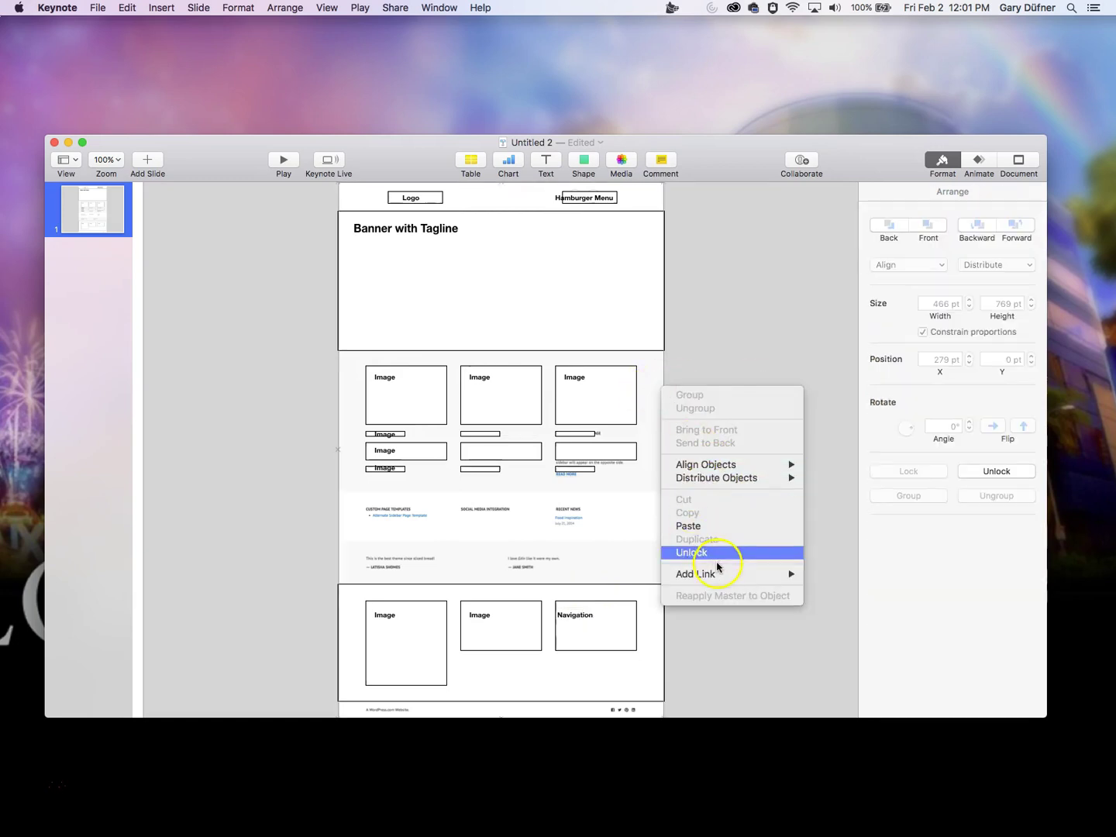
click(690, 552)
drag(651, 384, 778, 384)
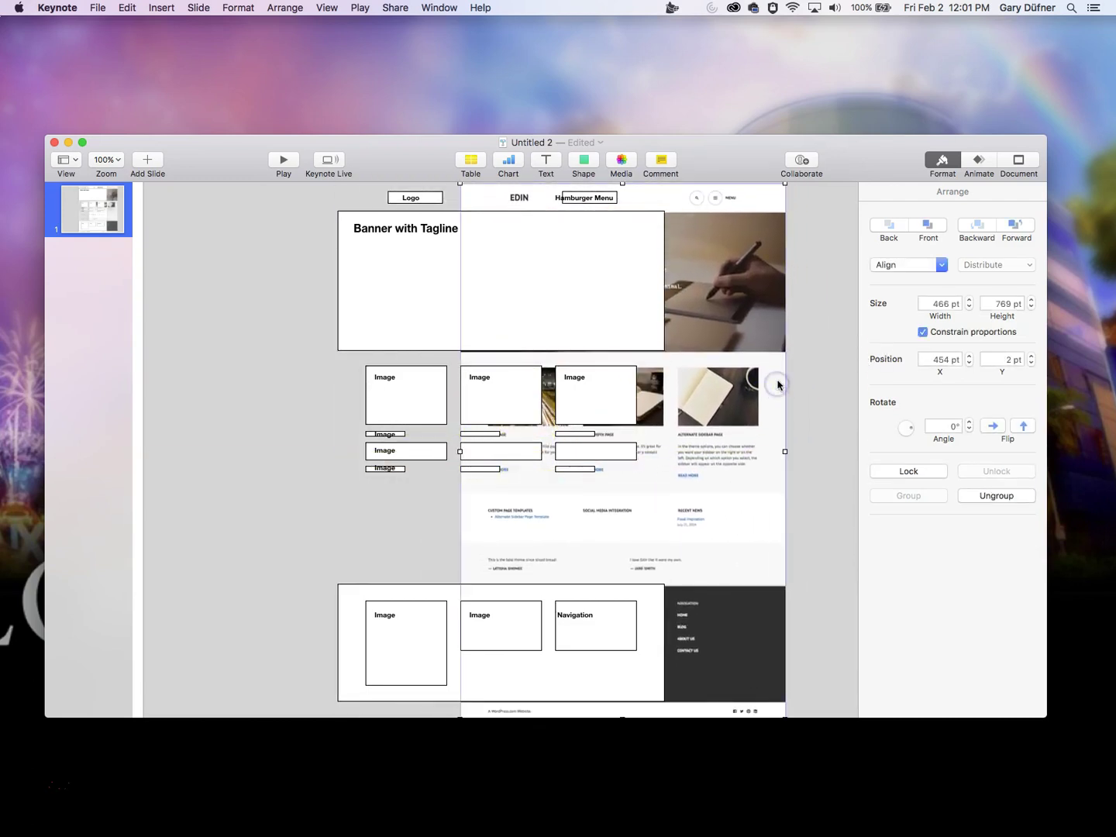
key(Delete)
- Stretch the banner rectangle down to span the full page height
click(431, 234)
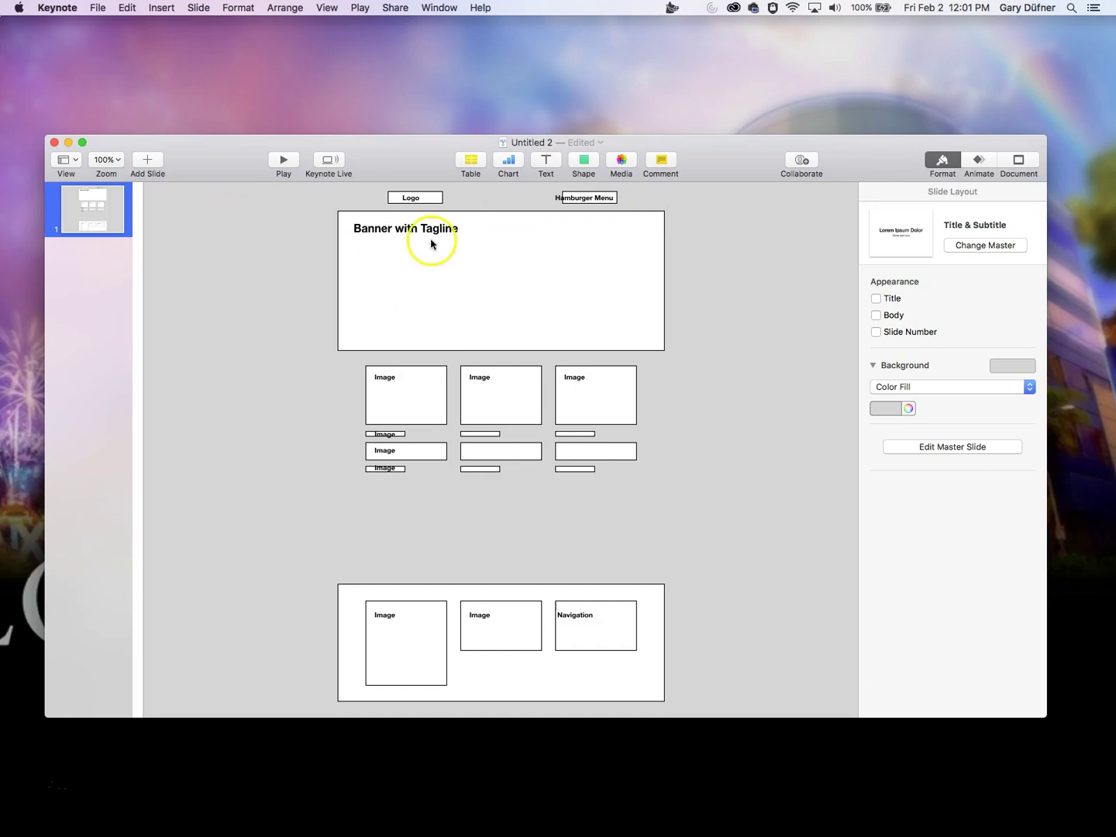
click(551, 272)
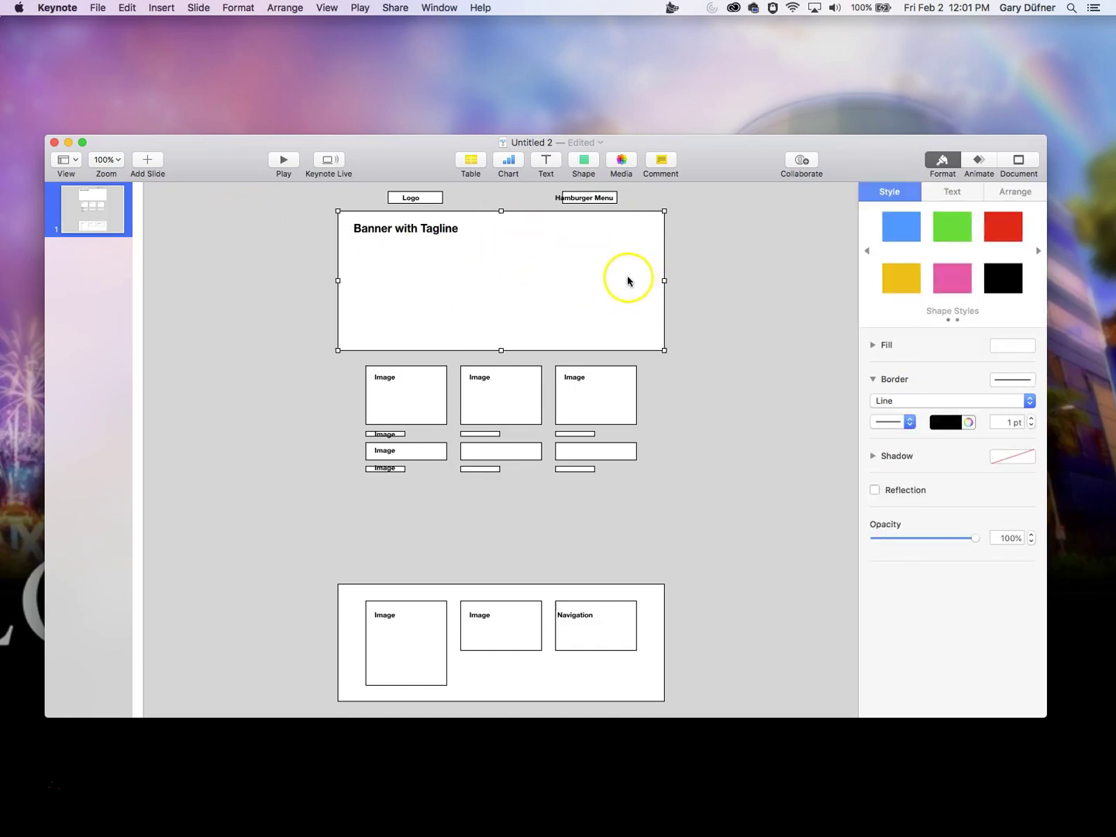
drag(615, 279, 609, 245)
drag(502, 319, 511, 718)
right_click(588, 453)
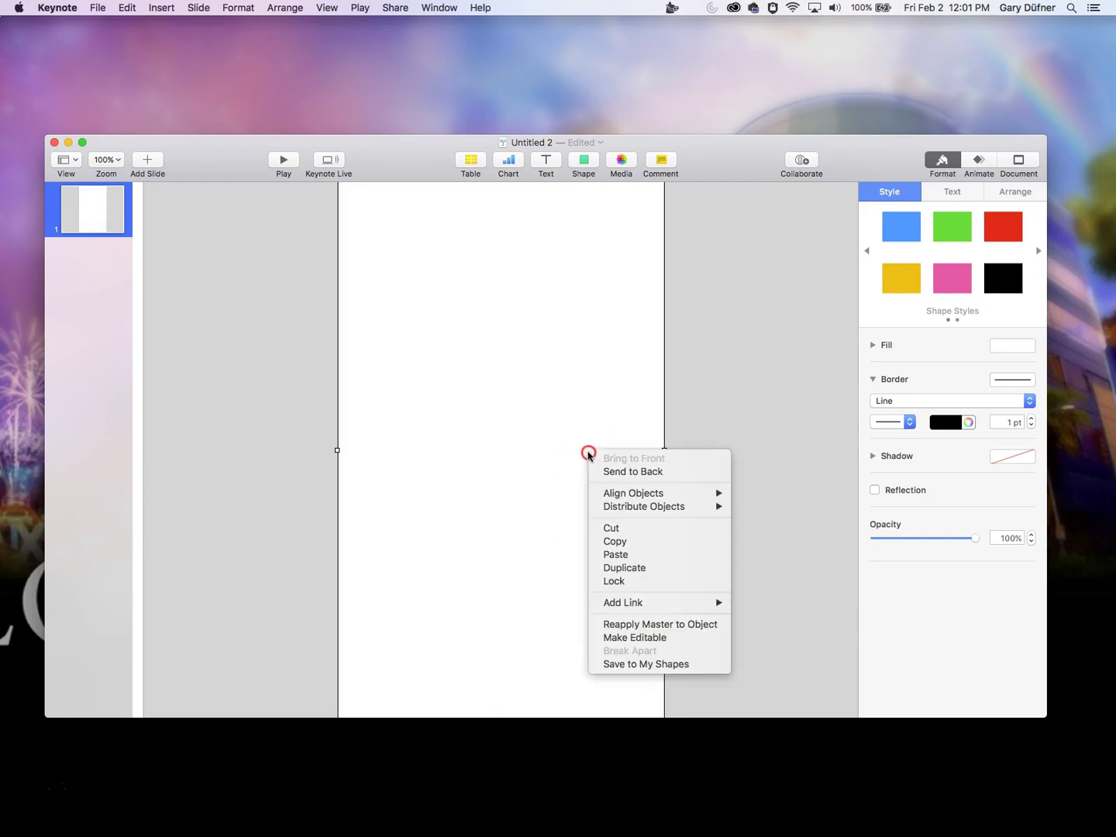
- Send the tall rectangle behind the boxes, then duplicate slide 1 twice to make three slides
click(617, 472)
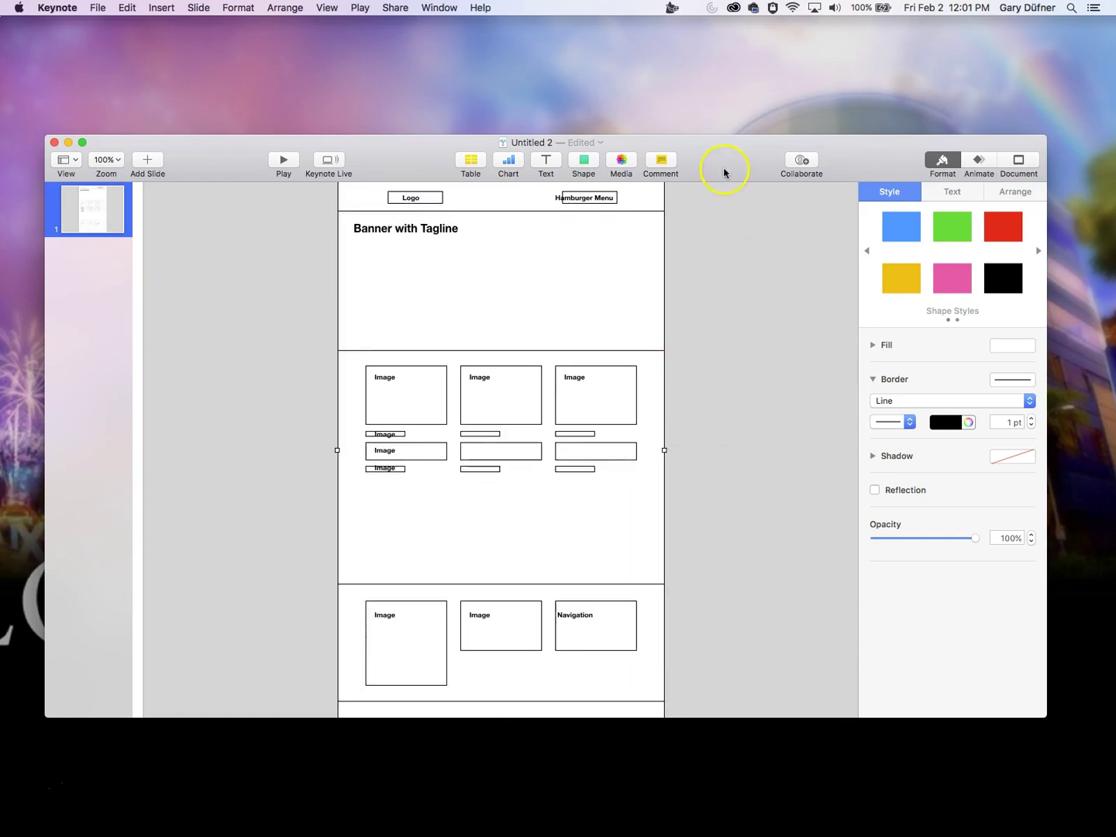
click(703, 401)
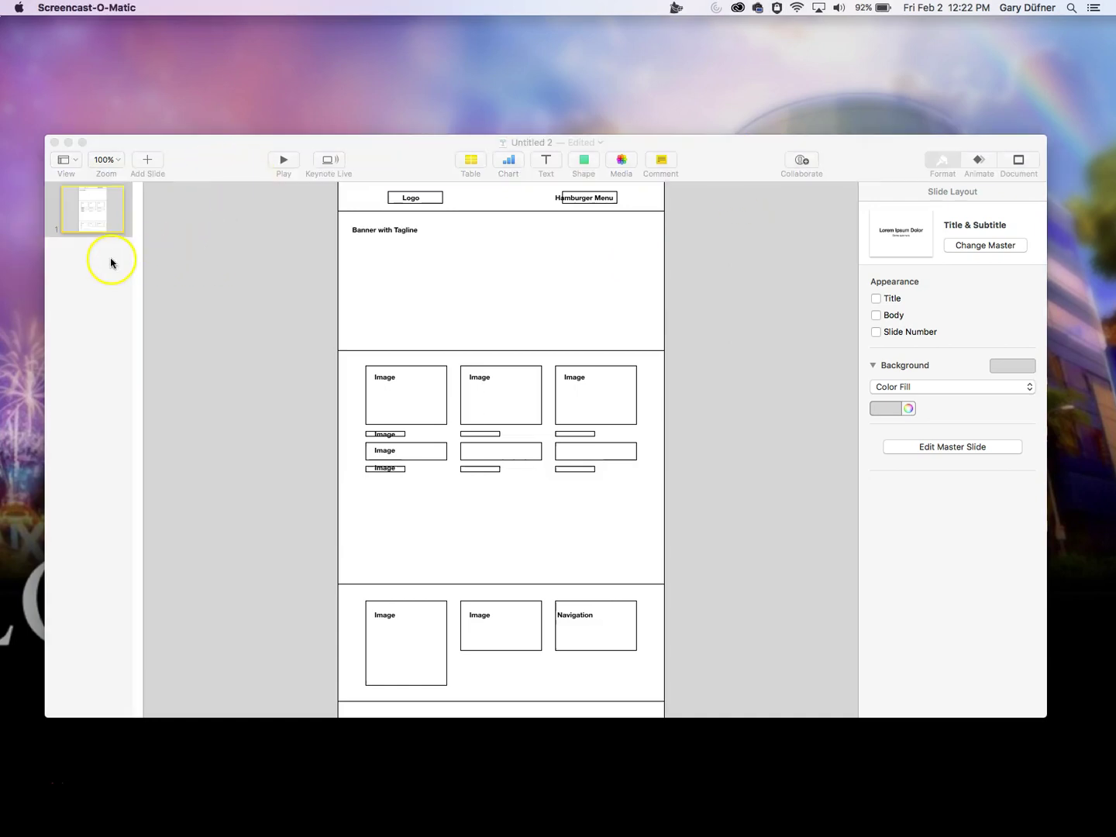
right_click(99, 220)
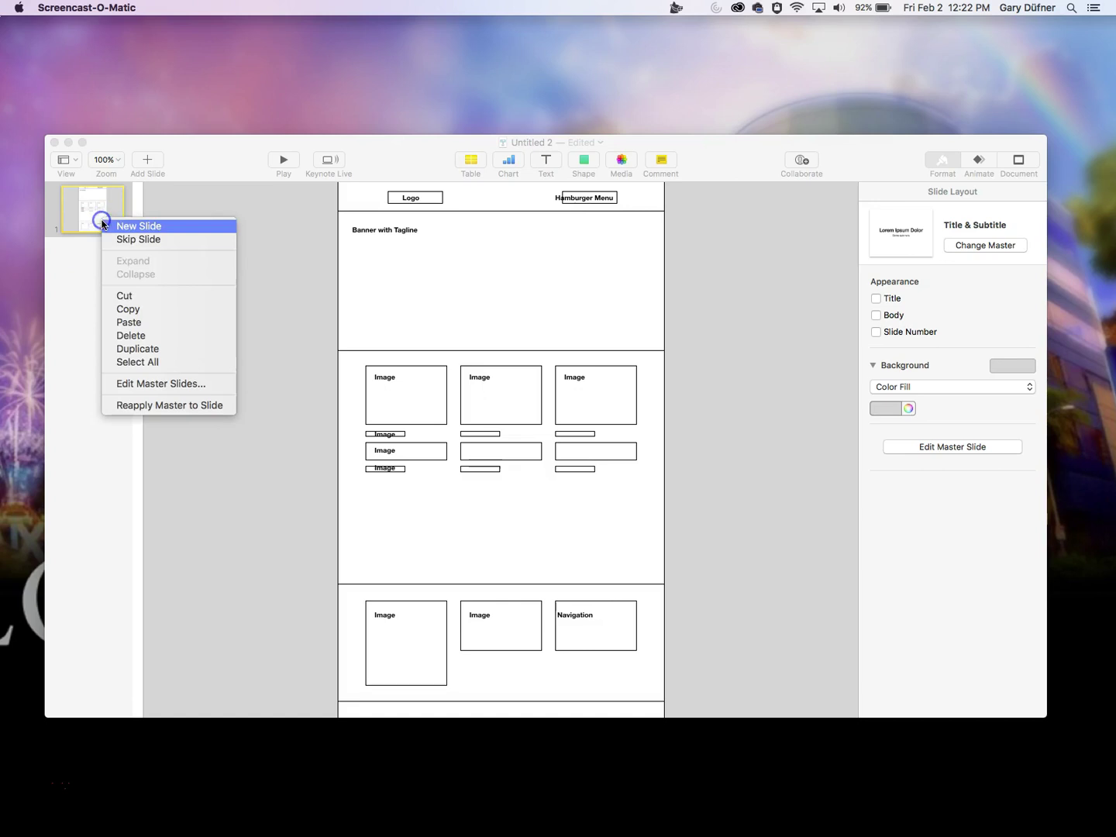
click(148, 351)
right_click(100, 226)
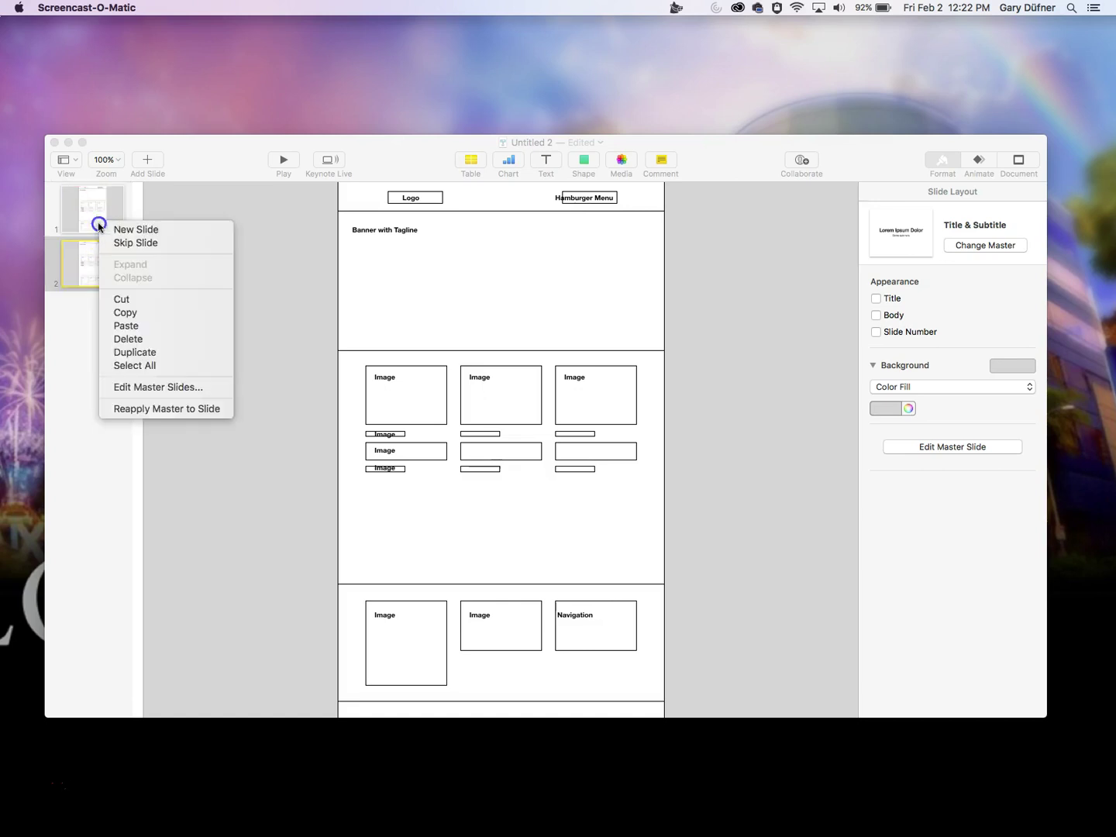
click(138, 352)
click(96, 271)
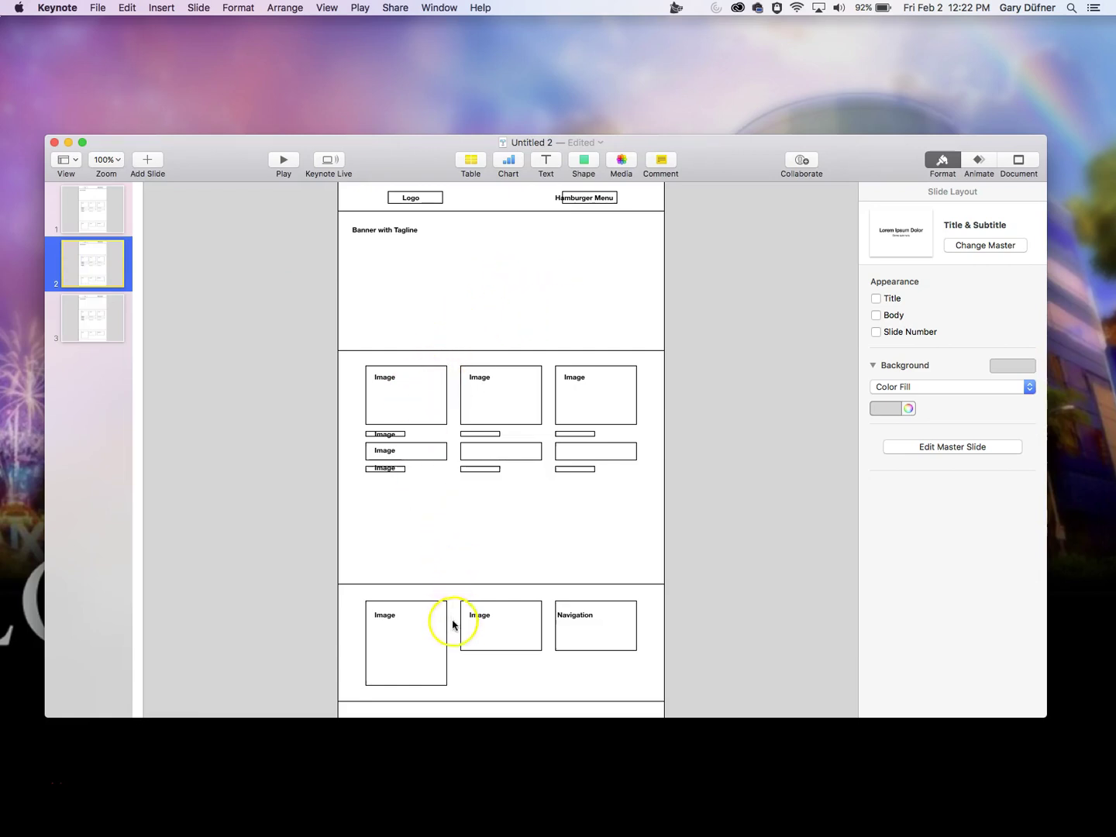
- On slide 2, delete the bottom section's boxes, Image labels, Navigation box and frame
click(415, 623)
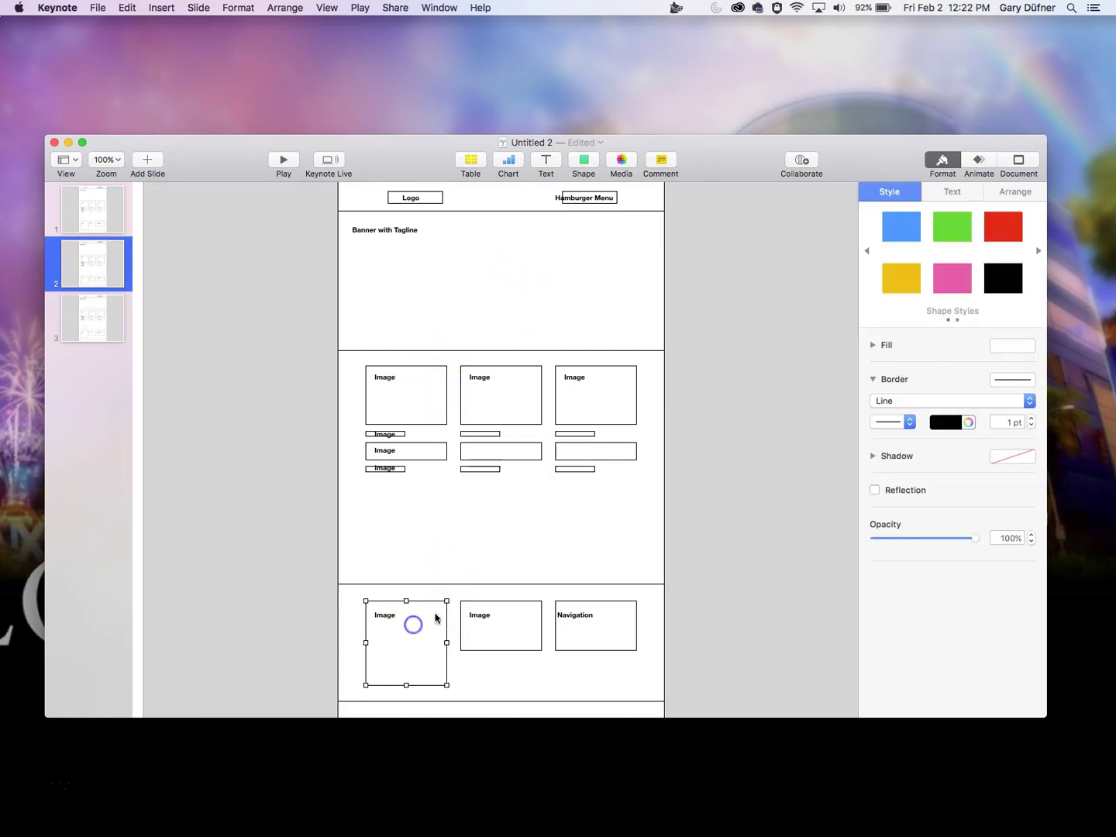
key(Delete)
click(578, 614)
key(Delete)
click(484, 616)
key(Delete)
click(421, 620)
key(Delete)
click(396, 615)
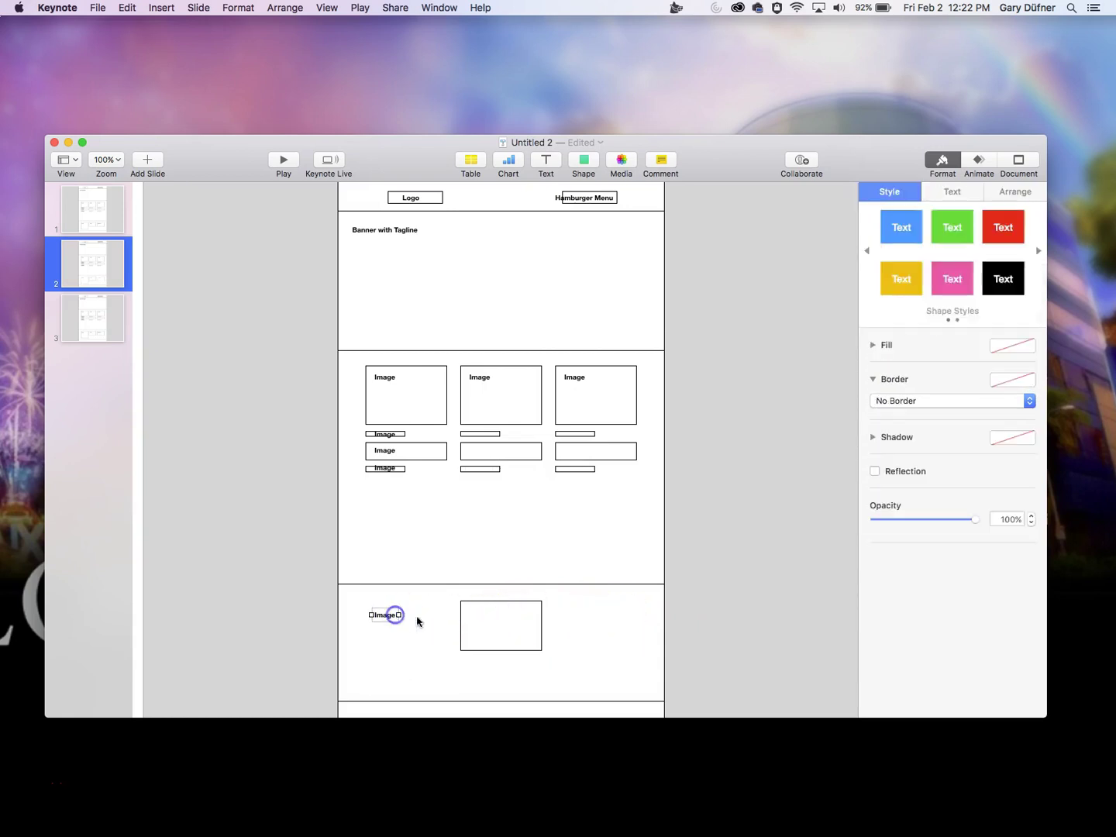
key(Delete)
click(493, 614)
key(Delete)
click(523, 593)
key(Delete)
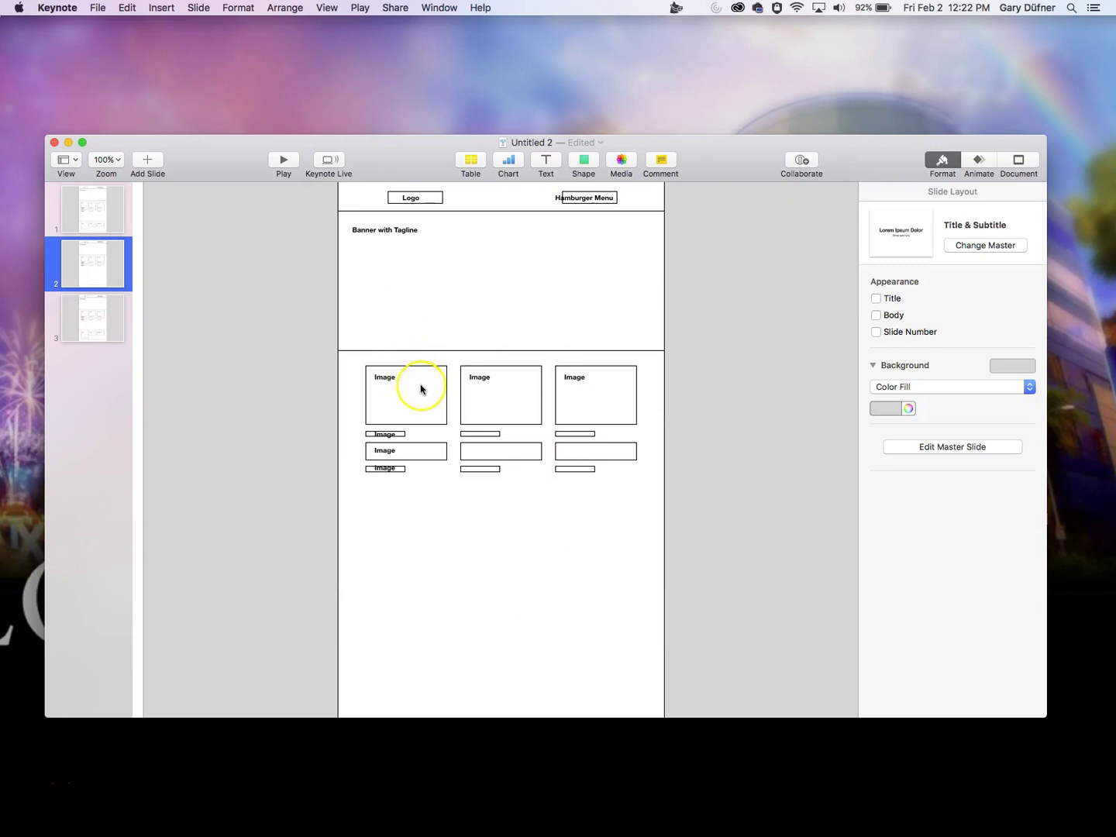
- Delete the caption bars beneath the first and second thumbnail columns
mouse_move(439, 407)
mouse_down()
mouse_move(398, 436)
mouse_move(354, 437)
mouse_move(385, 429)
mouse_up()
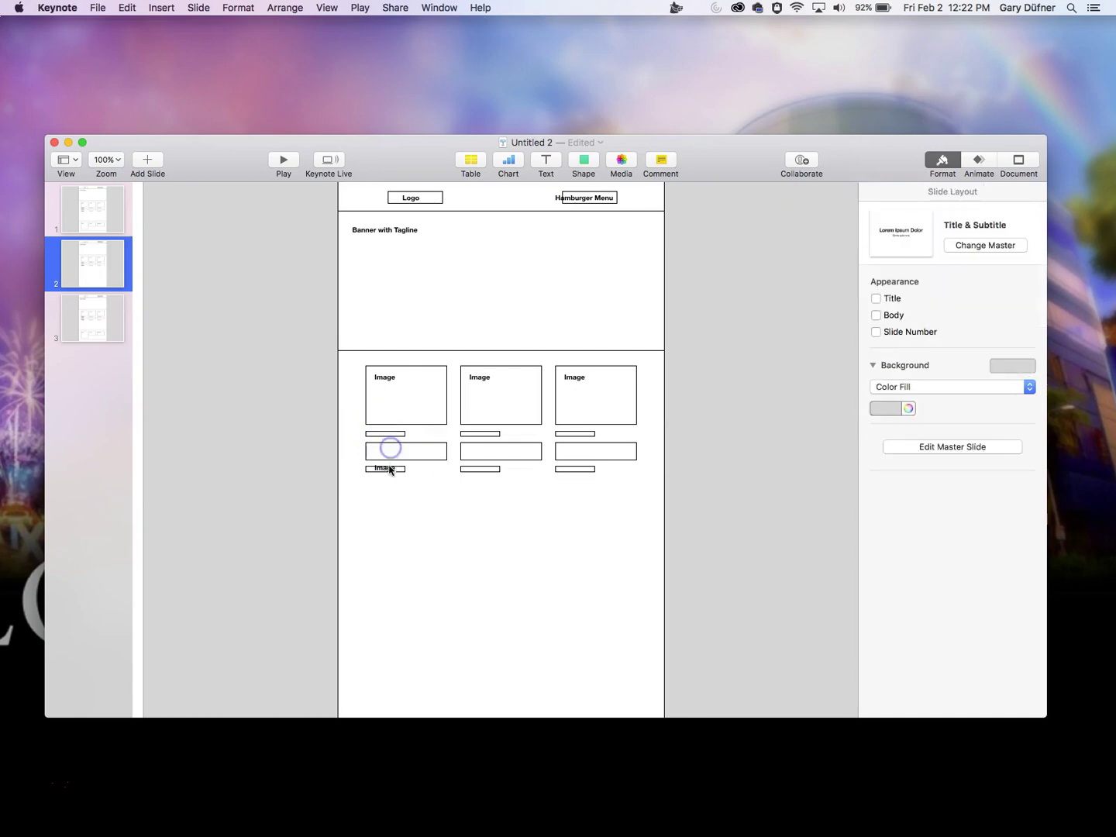
key(Delete)
key(Delete)
click(387, 469)
key(Delete)
click(466, 435)
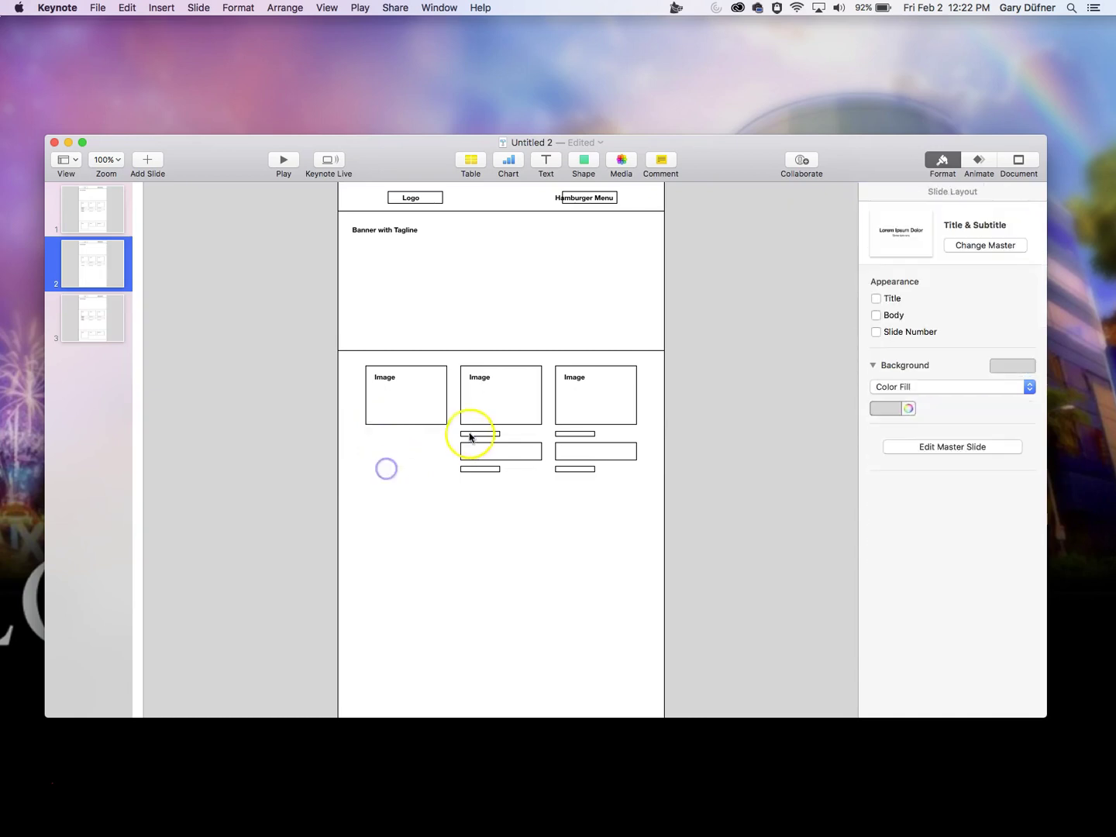
key(Delete)
click(476, 454)
key(Delete)
click(479, 470)
drag(616, 475, 589, 518)
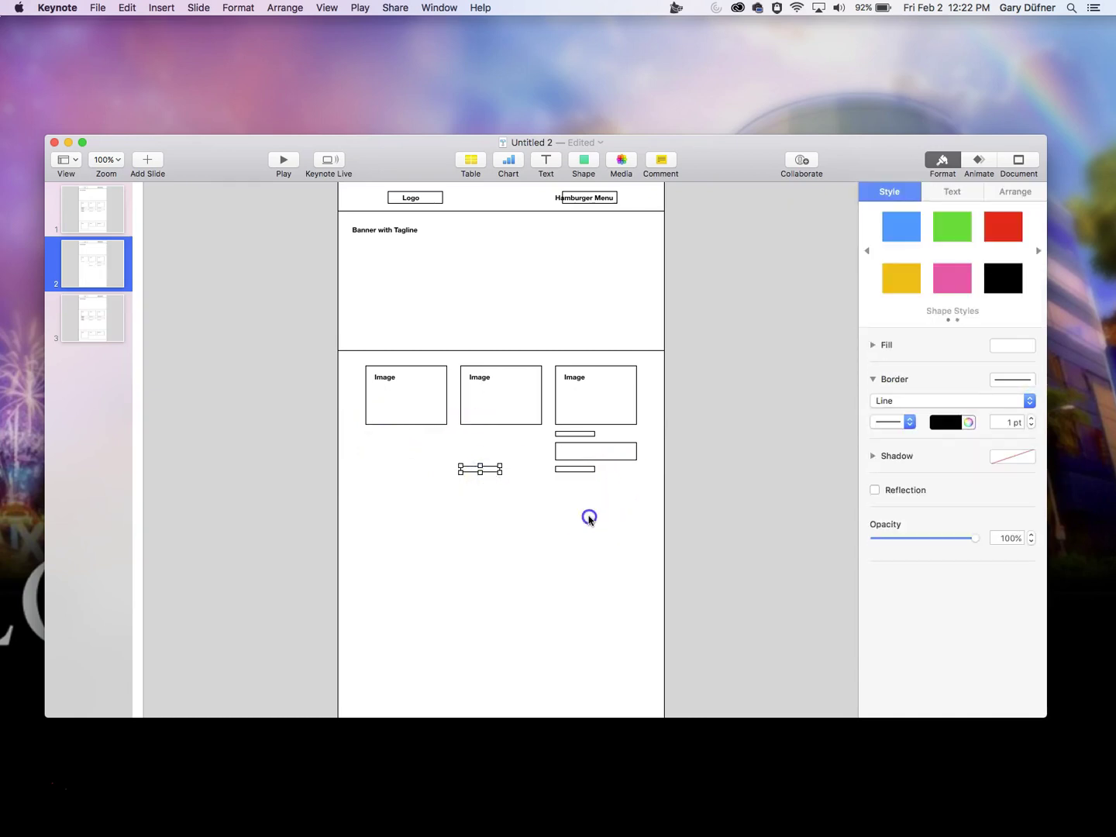
- Lock the page rectangle and select the second and third image columns
right_click(621, 524)
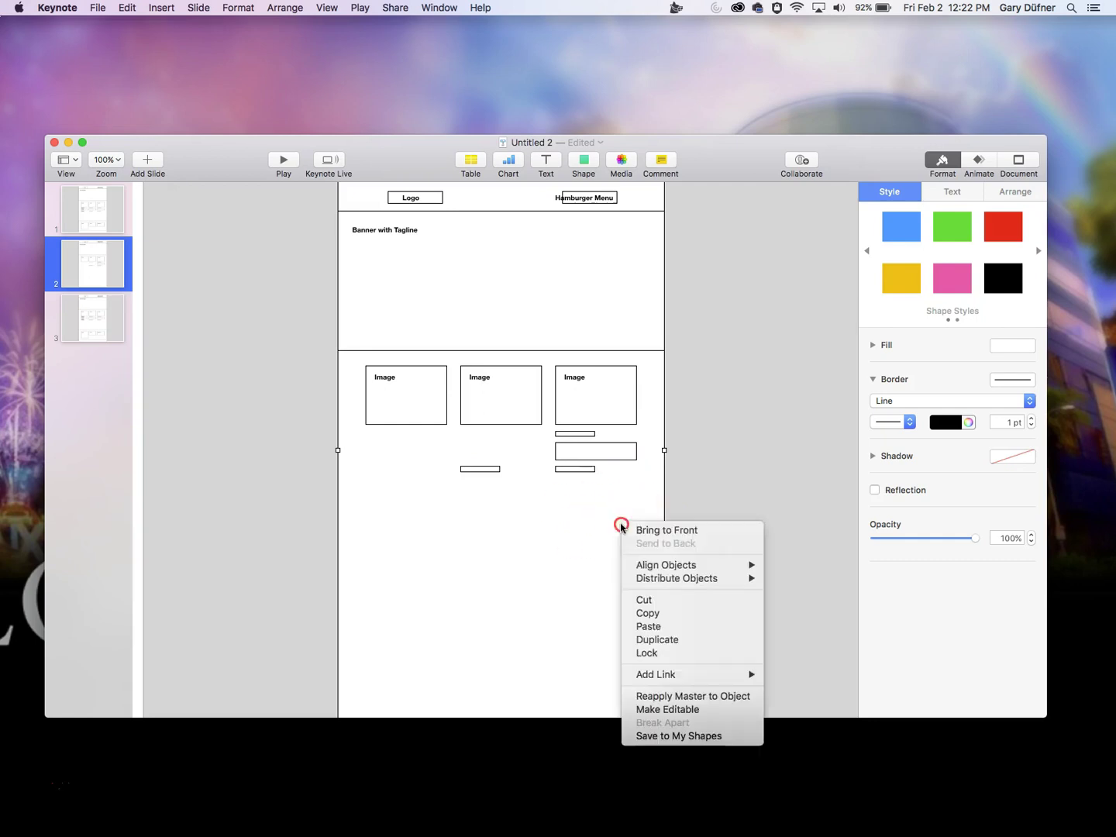
click(659, 652)
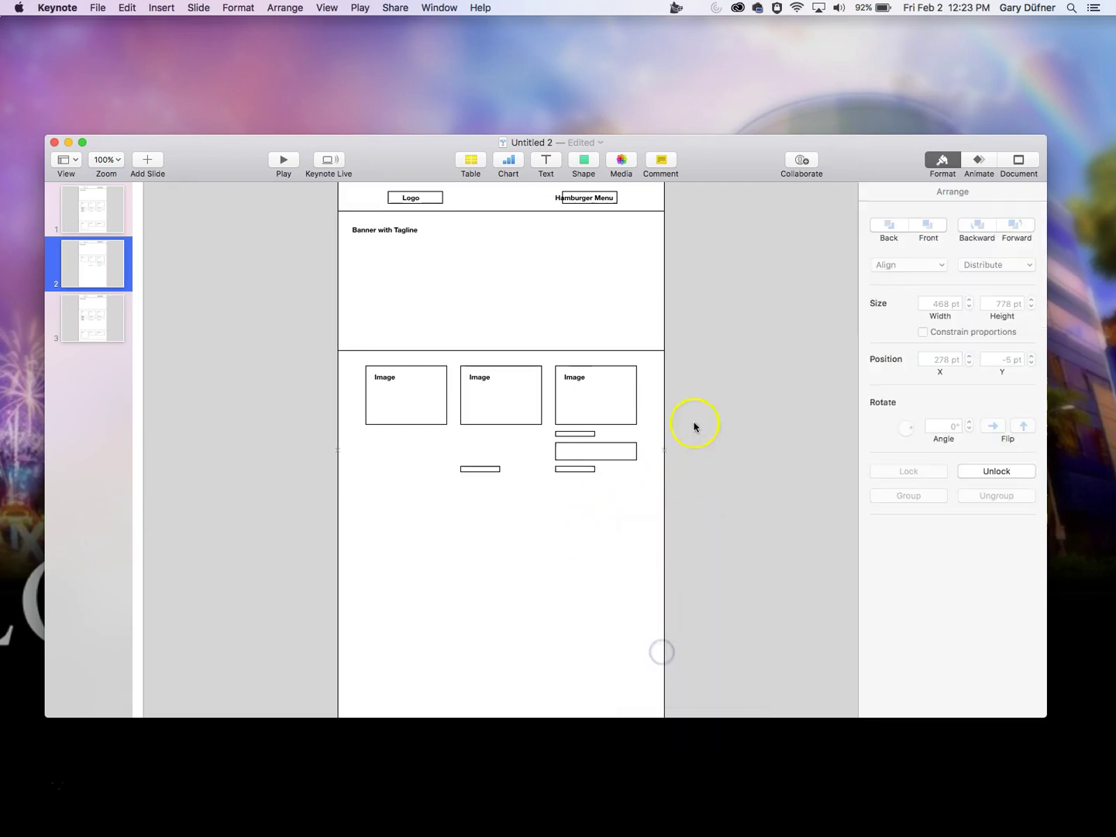
click(694, 398)
drag(695, 398, 491, 493)
- Delete the extra image columns, enlarge the Image box to 251×143 pt and copy it below
key(Delete)
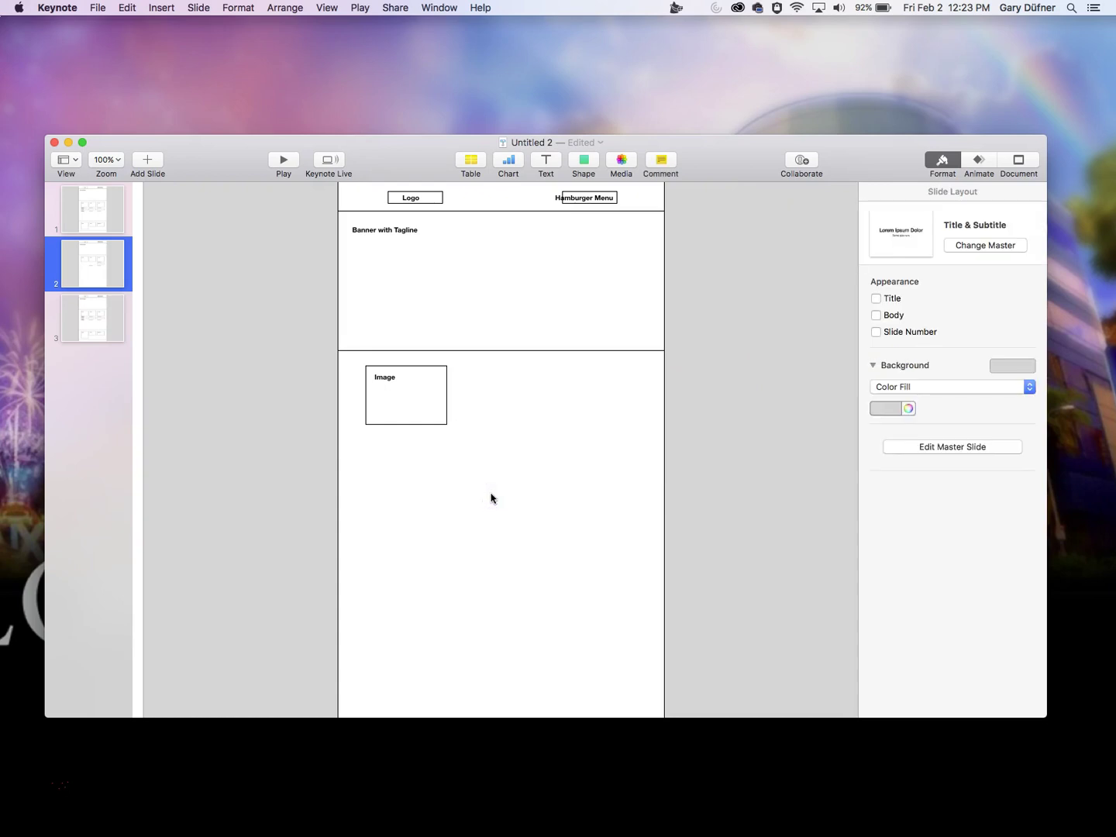
click(431, 405)
drag(448, 425, 543, 465)
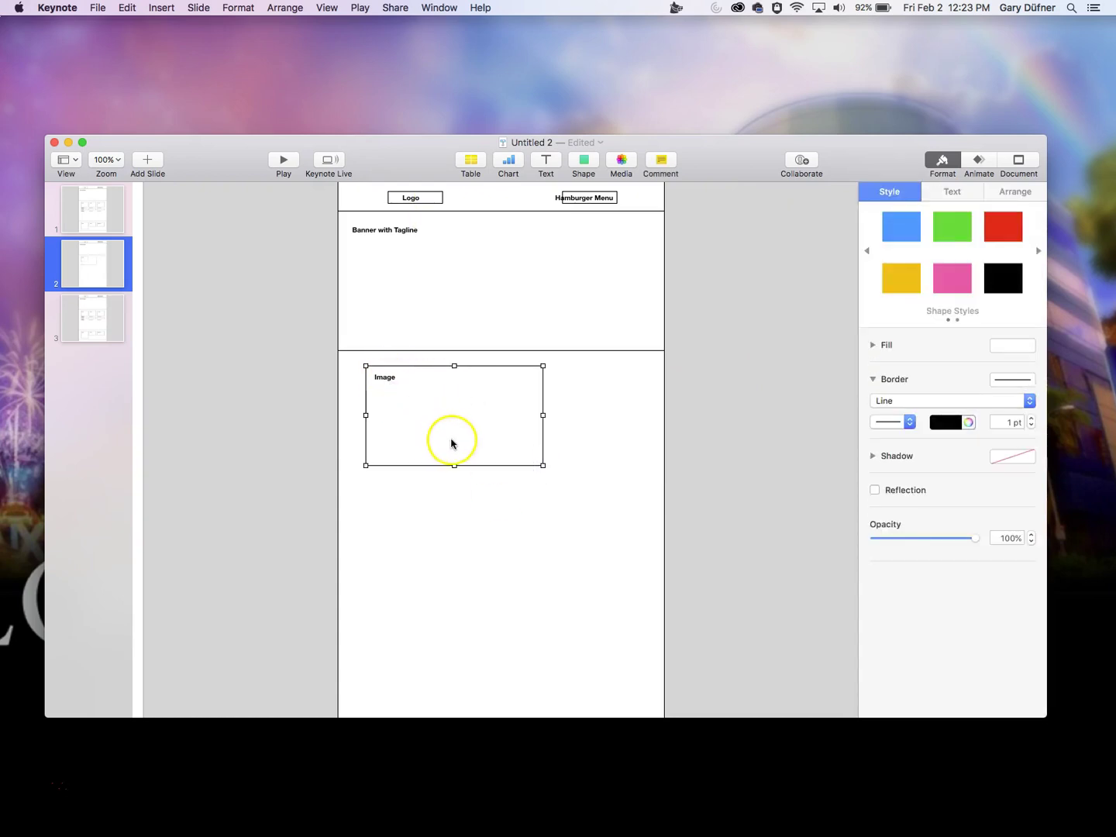
drag(449, 426, 447, 539)
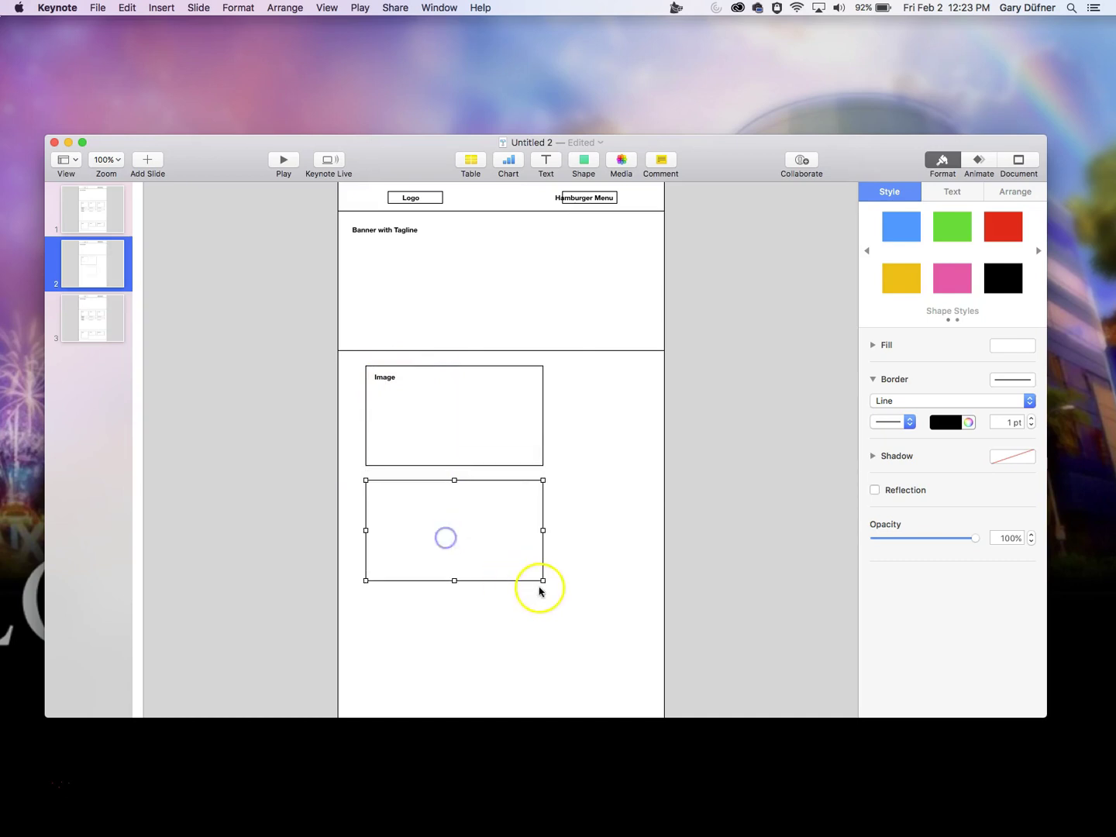
- Copy the Image label into the lower box and reword it as Text
click(384, 378)
drag(387, 381, 386, 499)
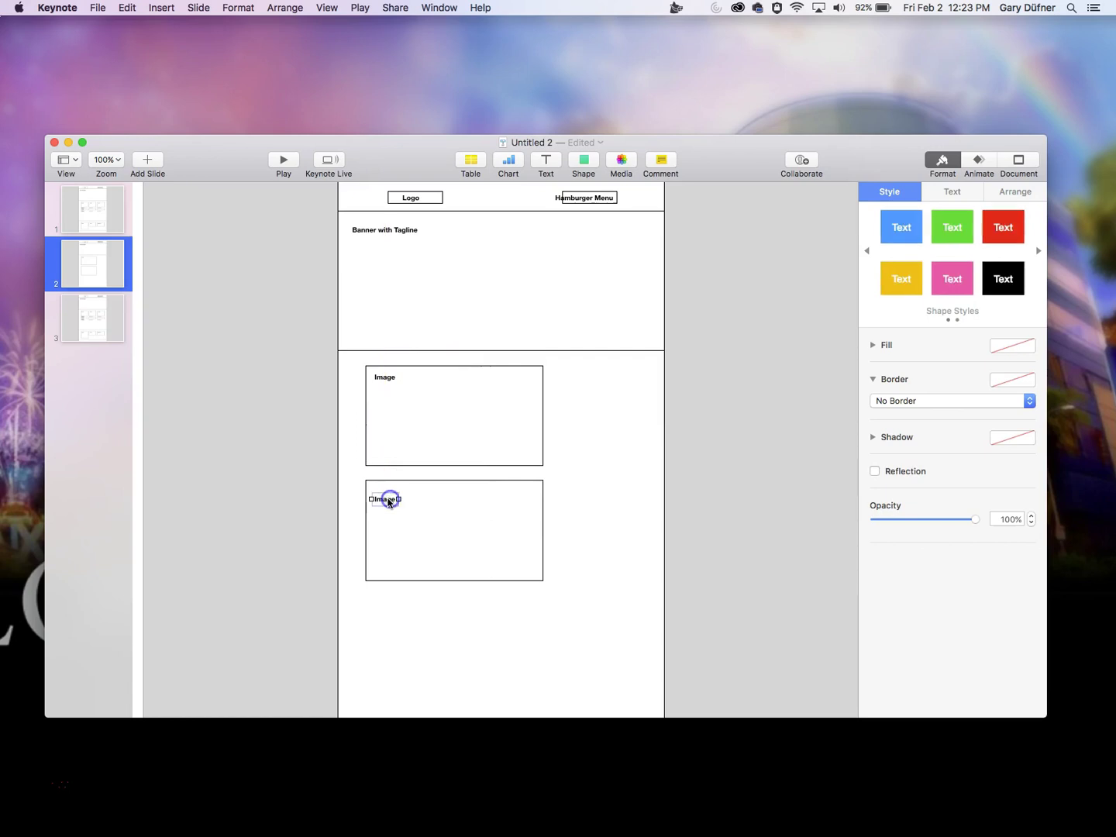
double_click(388, 500)
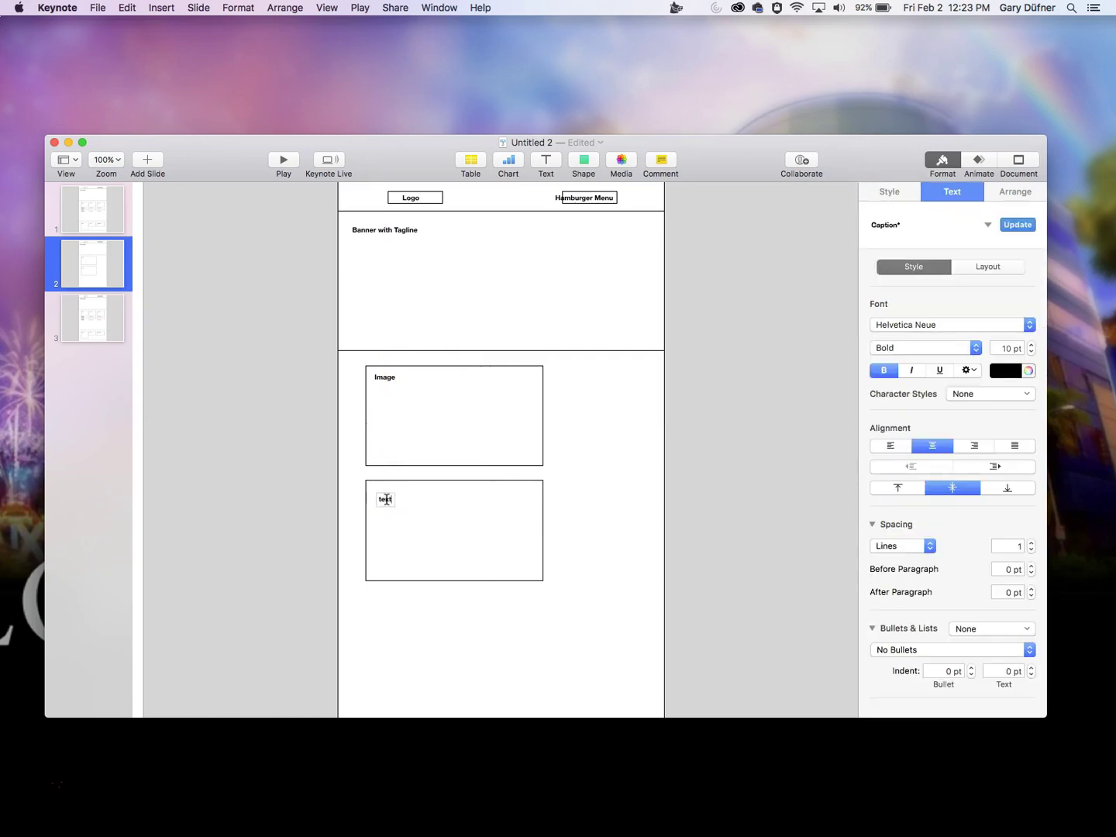
click(648, 468)
- Copy the Image box to the right, narrow it, and stretch it to 310 pt tall
click(496, 525)
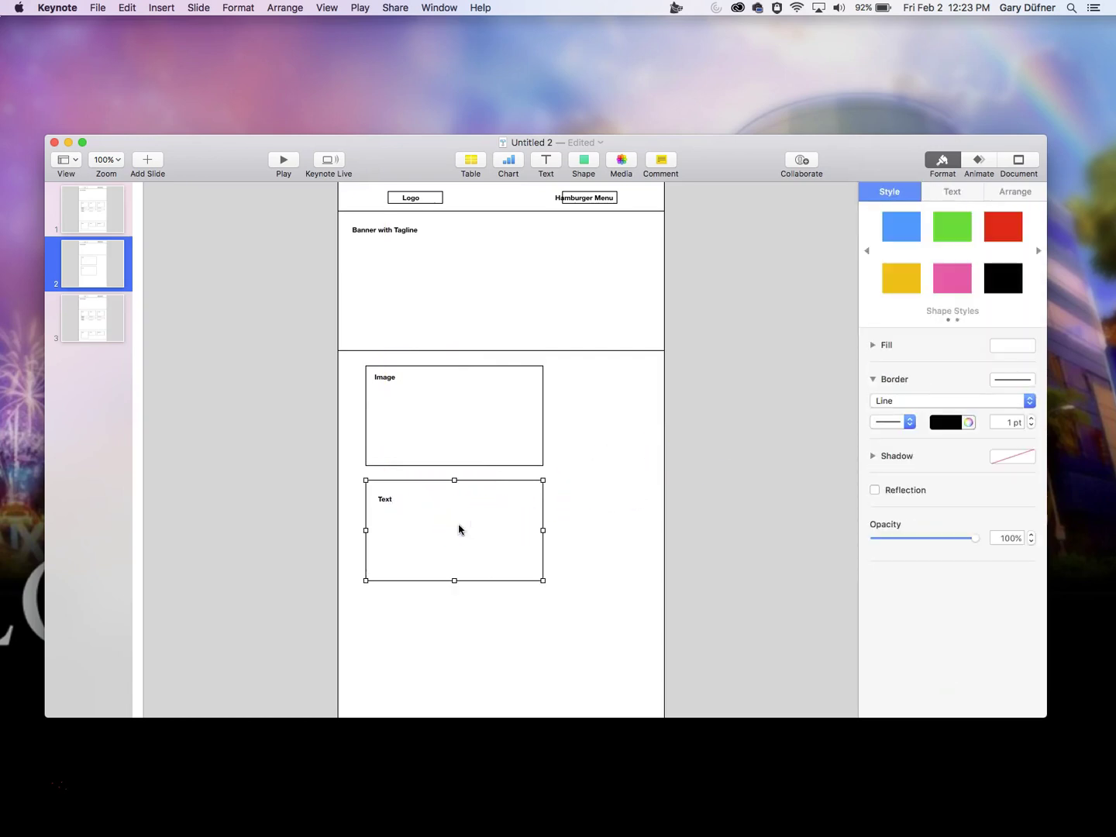
click(488, 376)
click(515, 407)
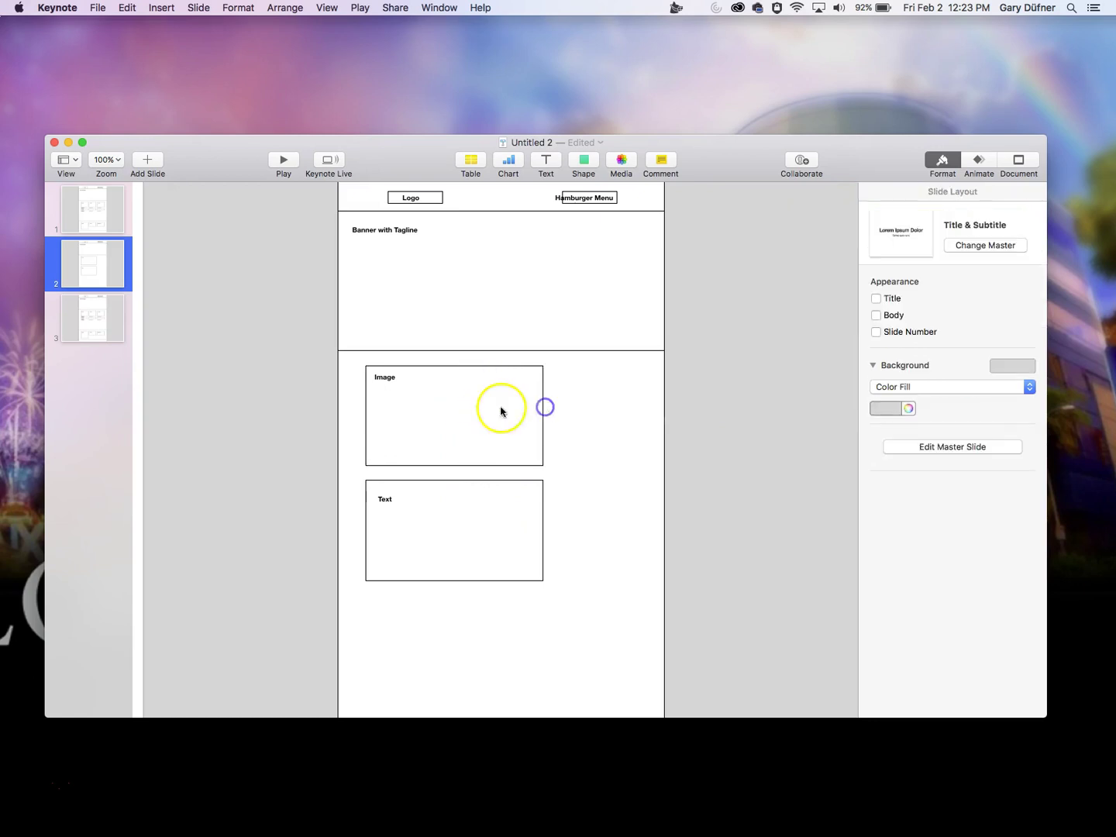
drag(466, 408, 622, 404)
drag(734, 416, 644, 414)
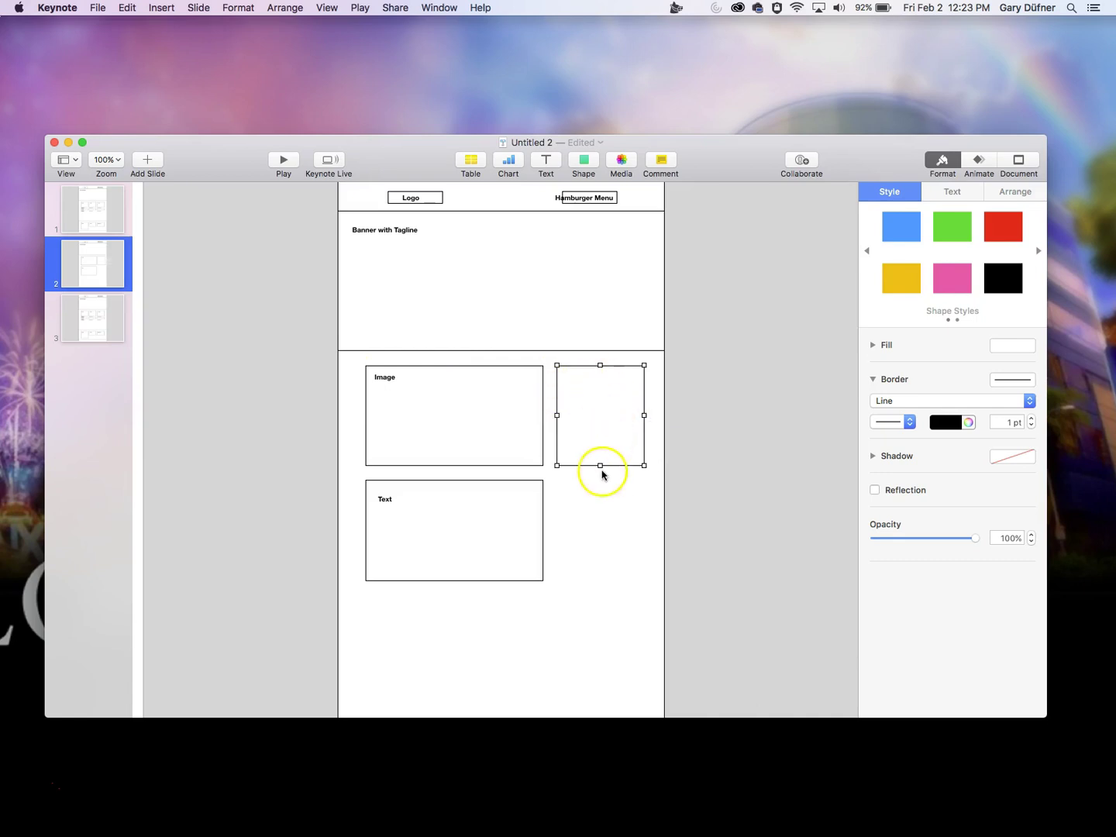
drag(600, 466, 596, 583)
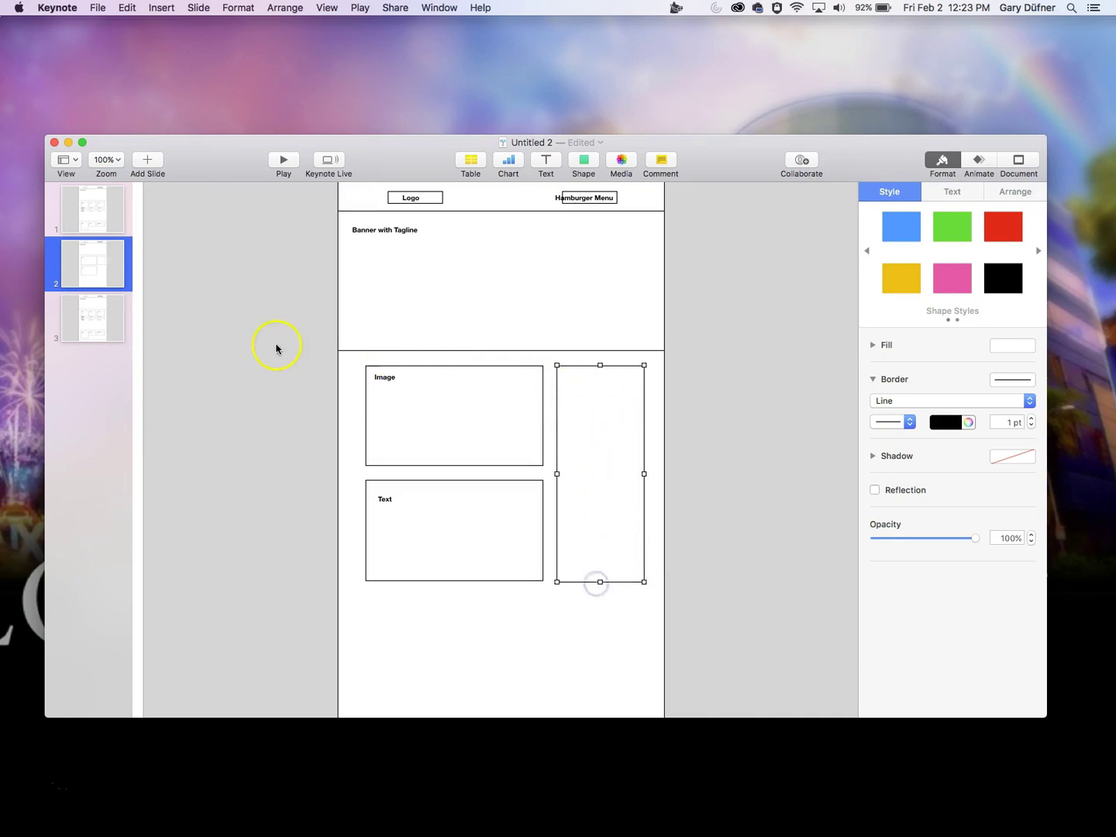
- On slide 3, lock the page rectangle behind the boxes in place
click(86, 321)
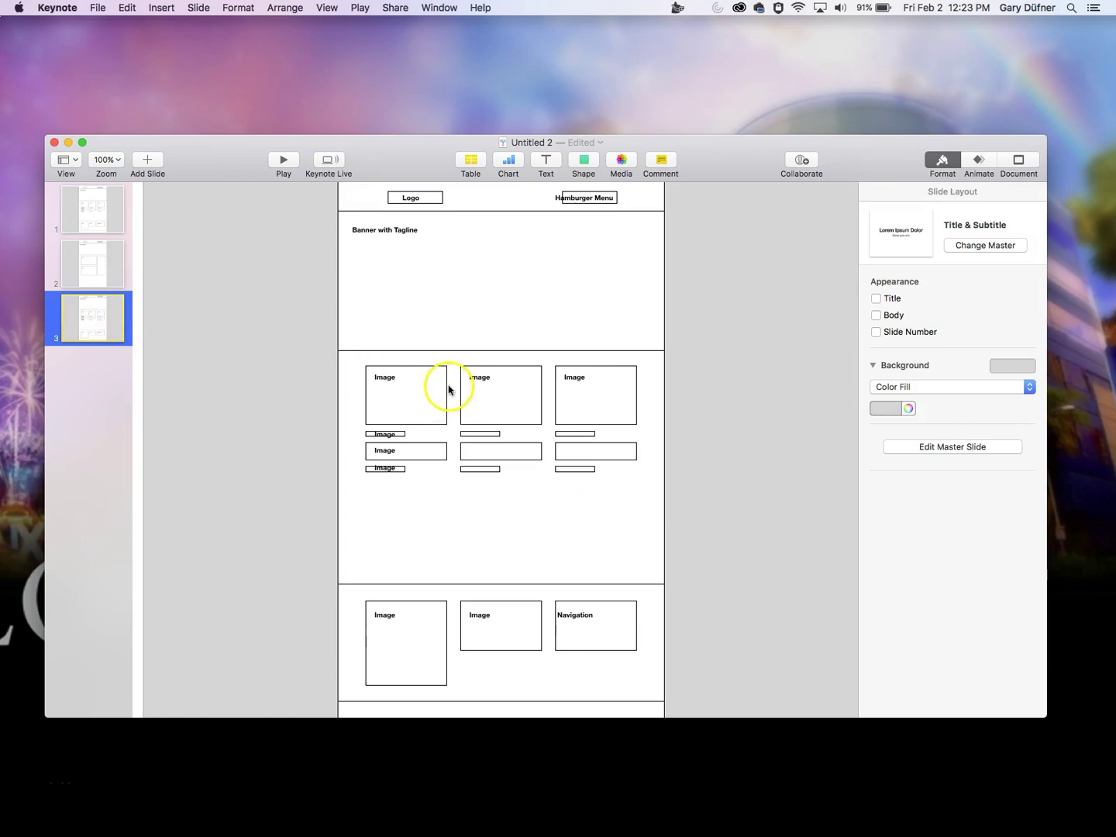
click(386, 435)
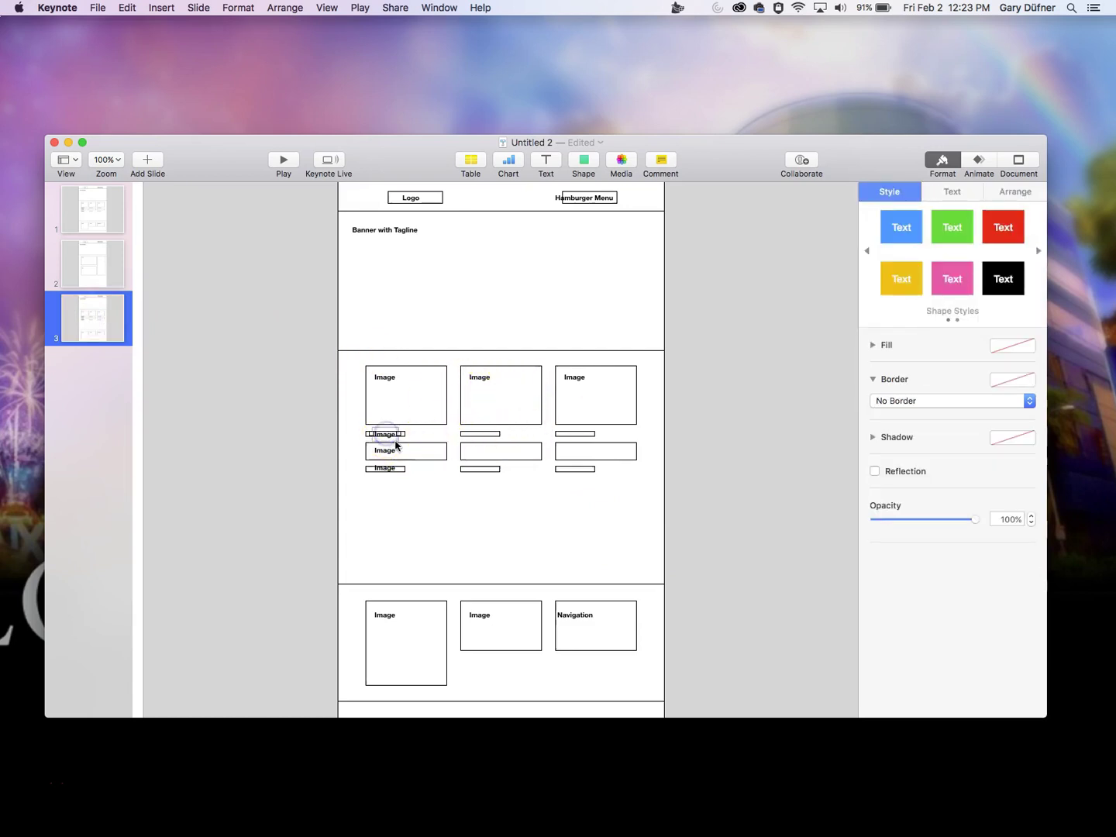
click(448, 503)
right_click(628, 525)
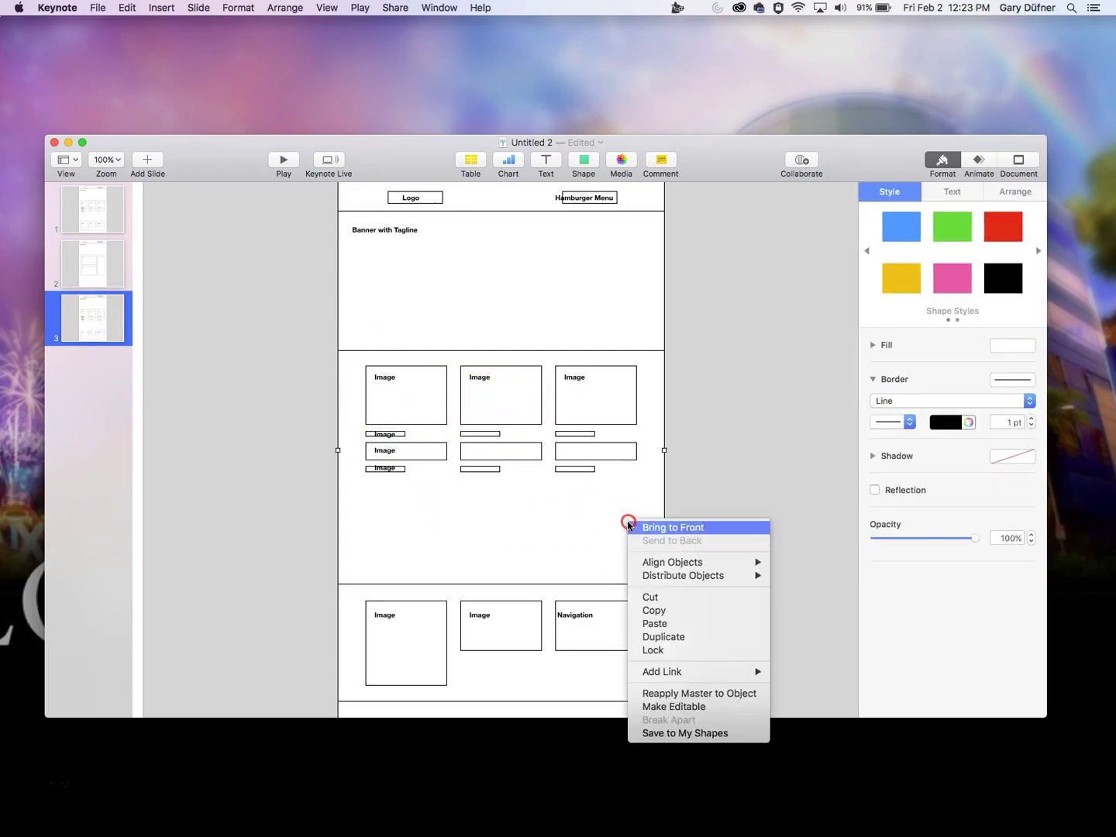
click(657, 651)
- Delete slide 3's bottom section and its middle and right image columns
drag(749, 553, 312, 693)
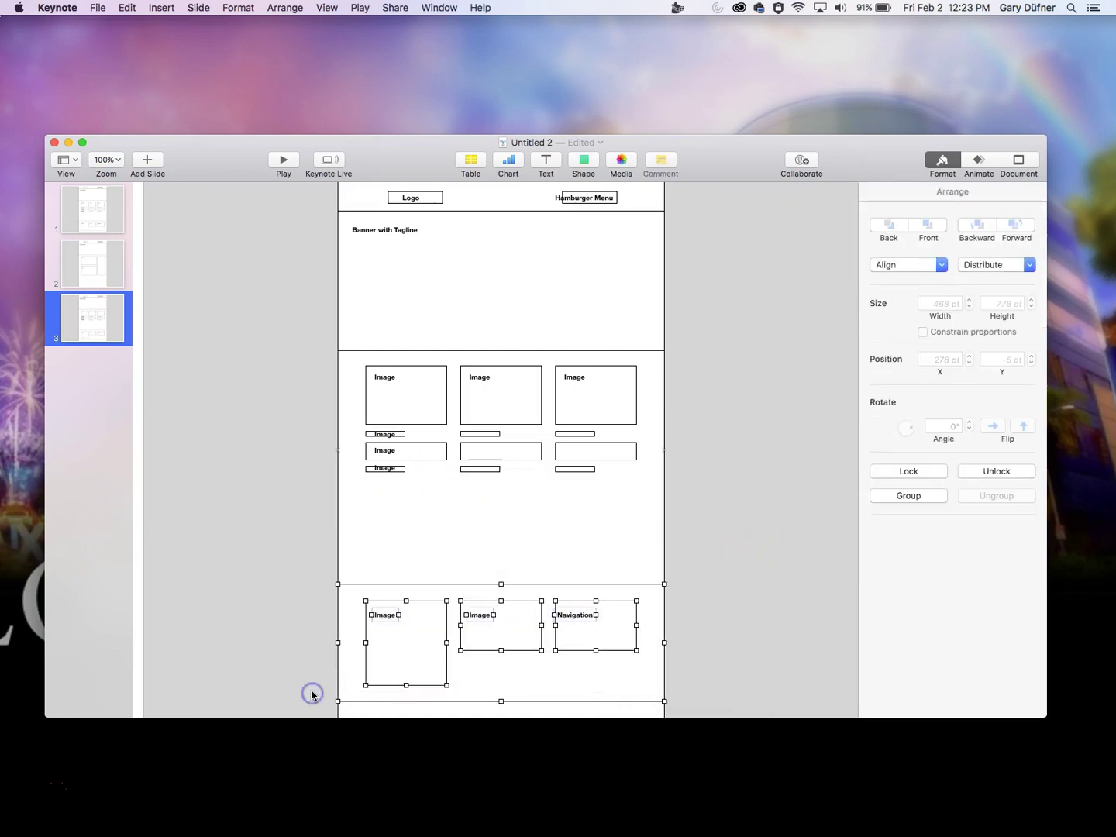
key(BackSpace)
drag(553, 425, 468, 499)
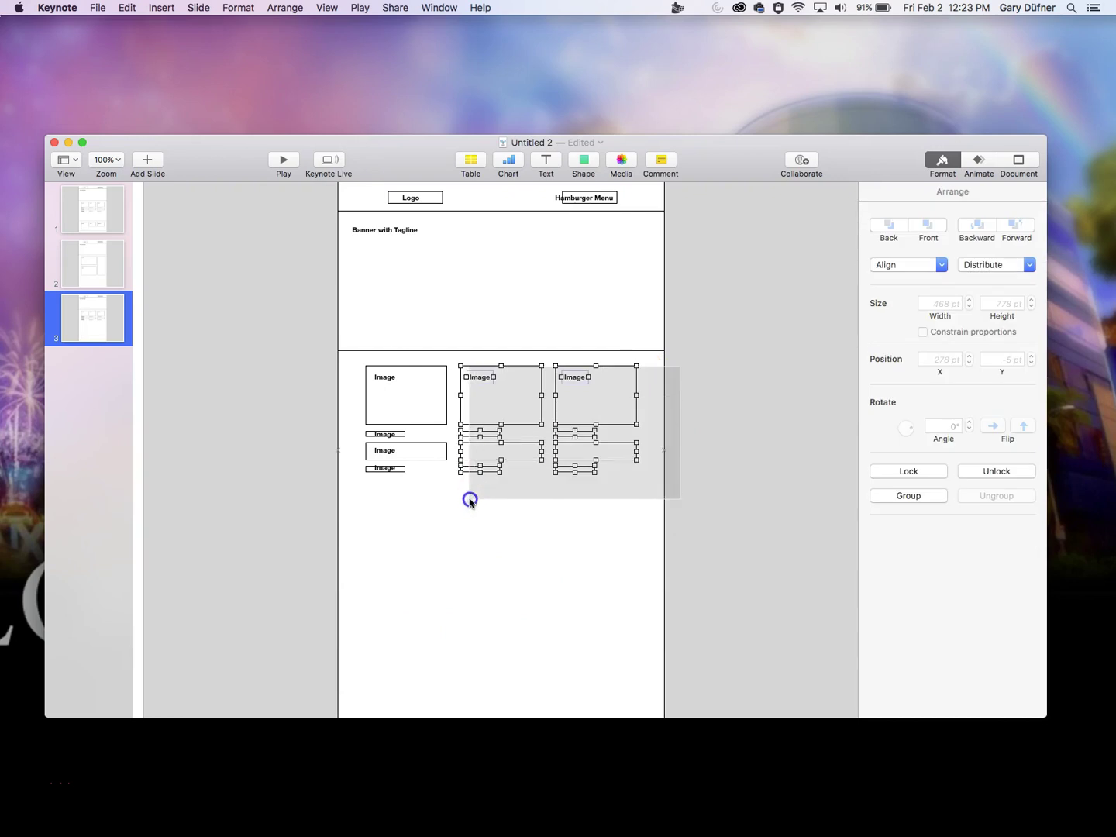
key(BackSpace)
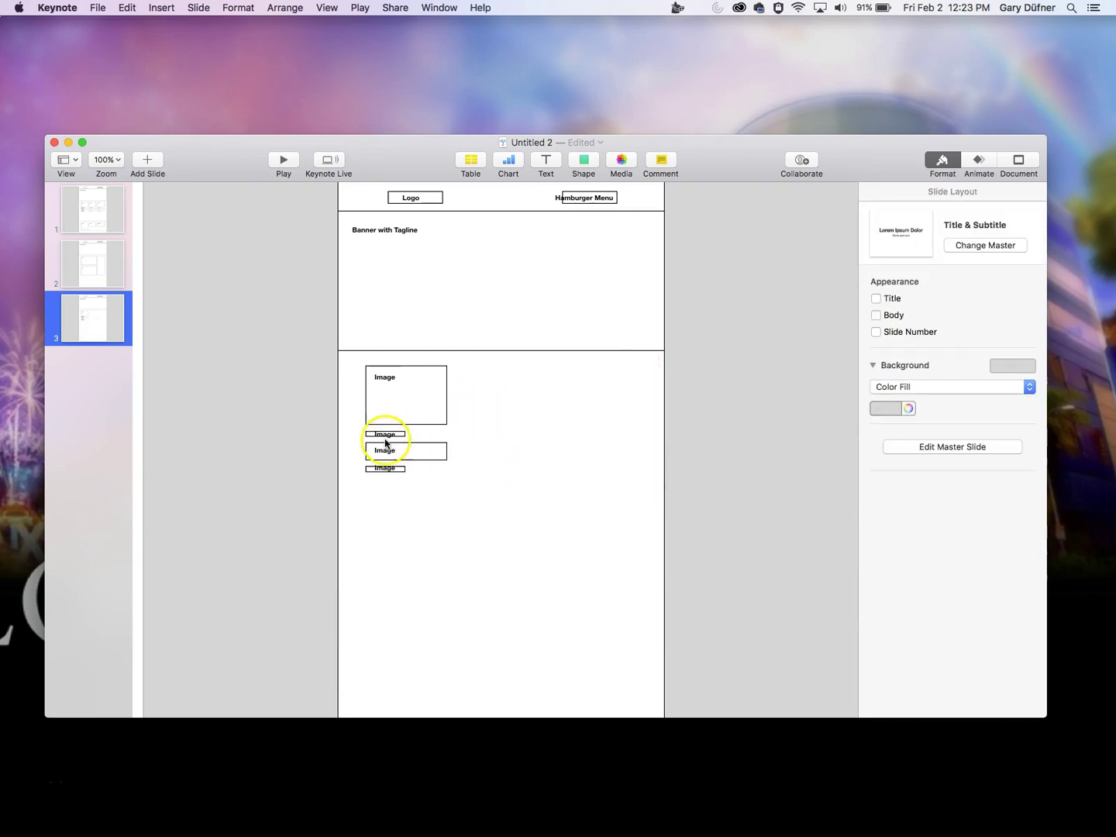
- Delete the three small boxes under the Image box, leaving it selected
click(398, 394)
drag(415, 428, 387, 481)
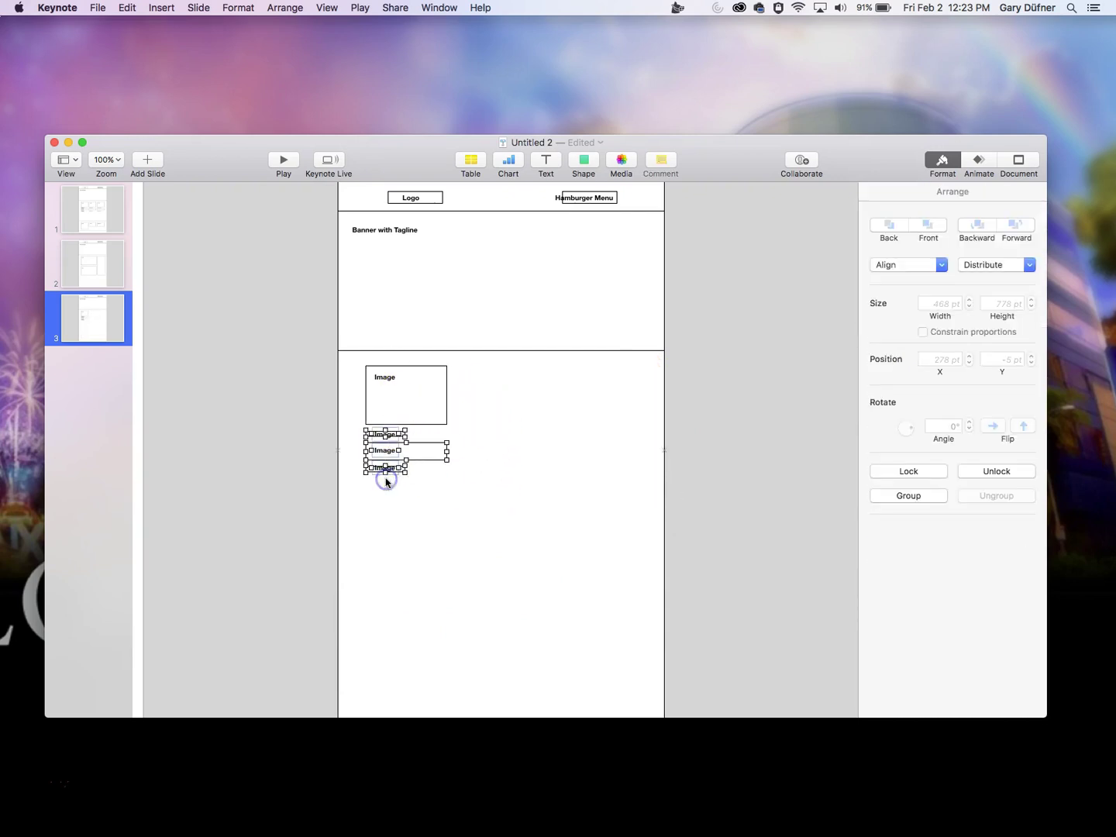
key(BackSpace)
click(417, 402)
- Stretch slide 3's Image box into a tall card and rename its label Product
drag(445, 425, 440, 493)
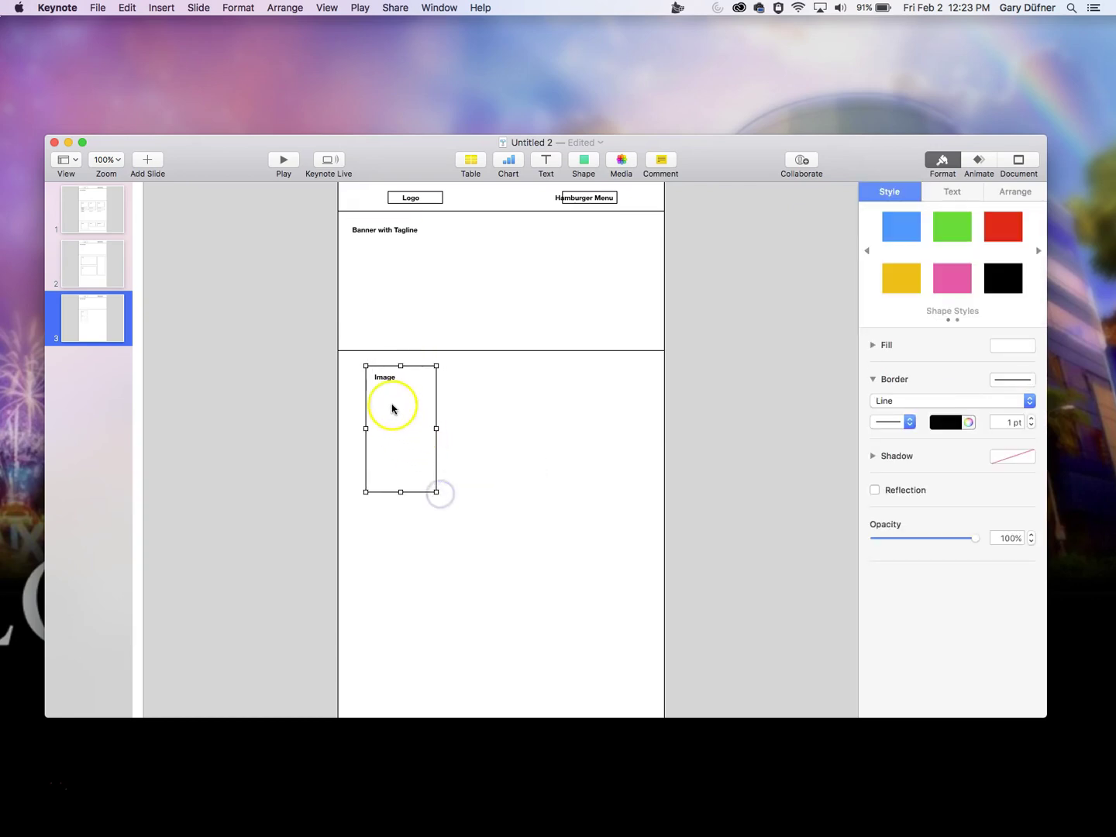
double_click(386, 378)
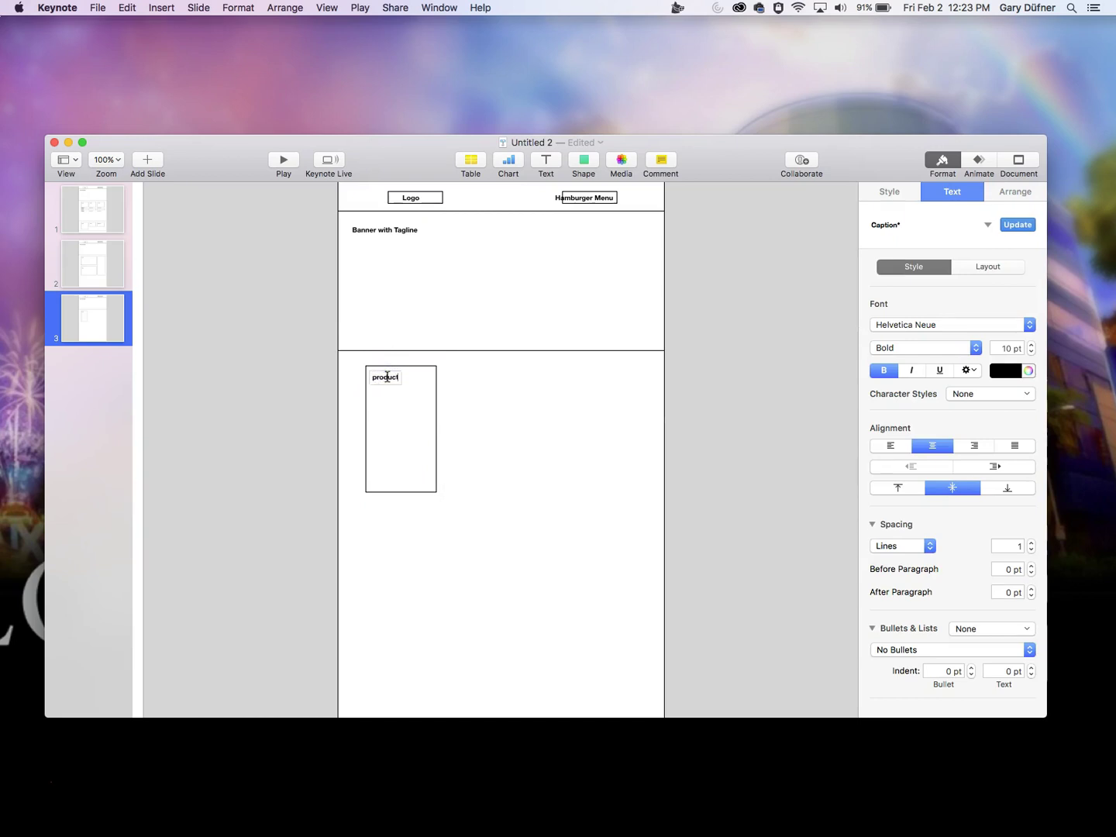
click(401, 437)
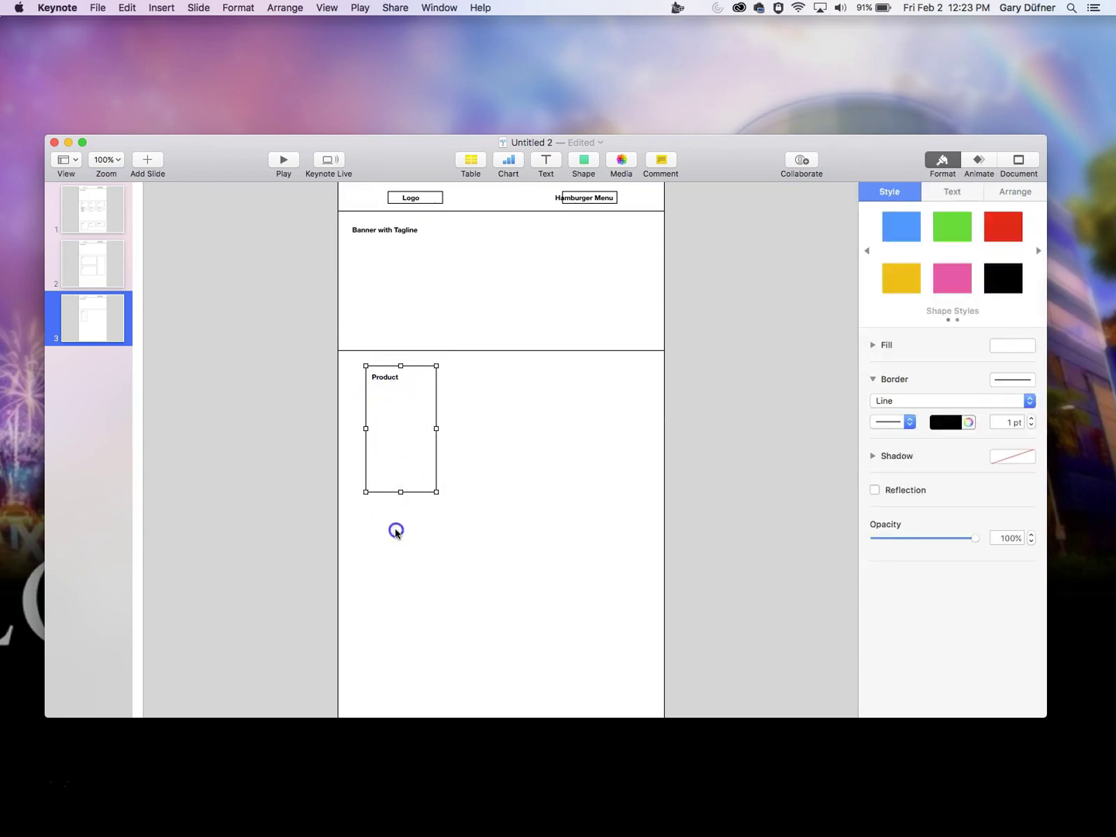
- Try copying the card to the right, undo it, and reselect the card with its label
drag(399, 543, 390, 376)
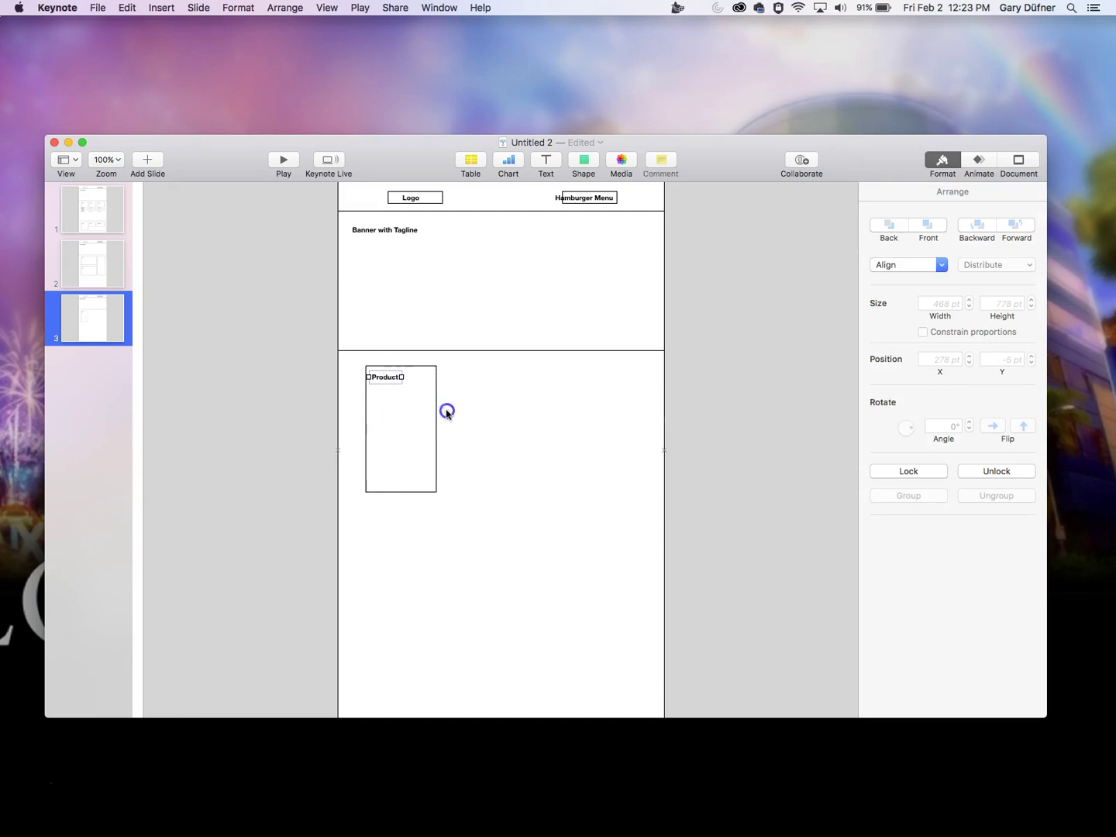
click(386, 378)
click(401, 414)
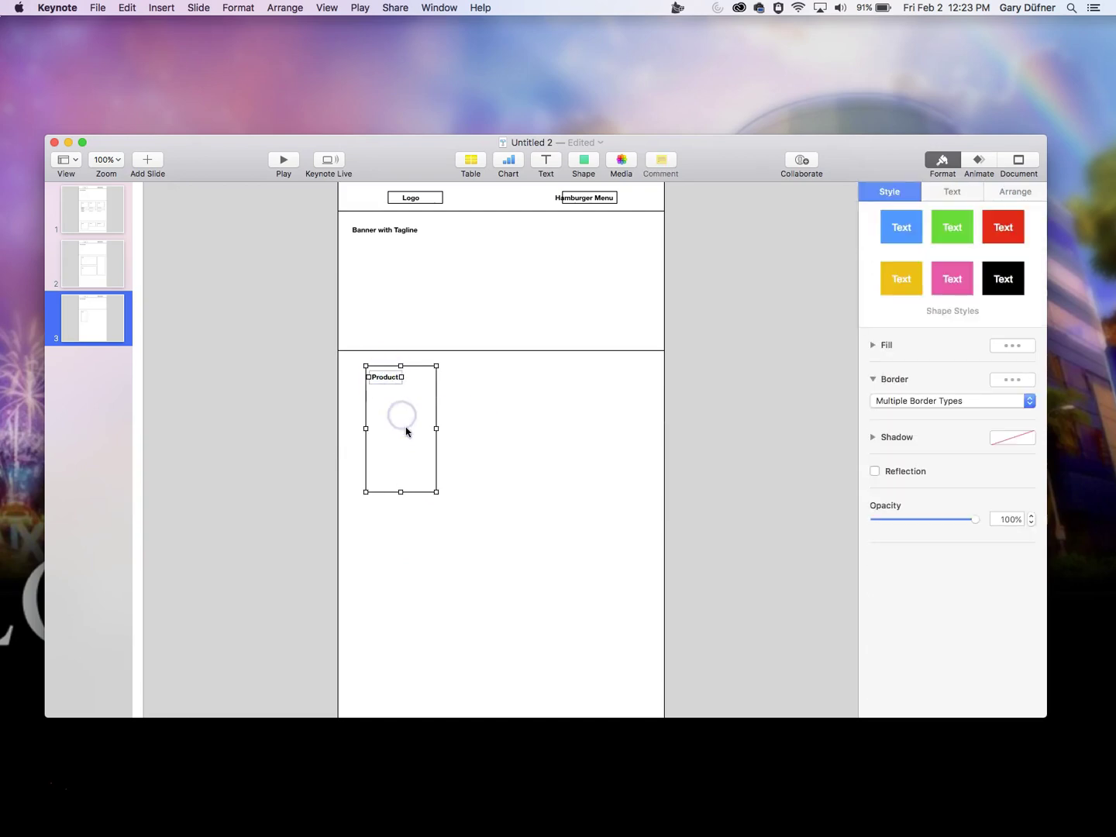
drag(398, 416, 496, 414)
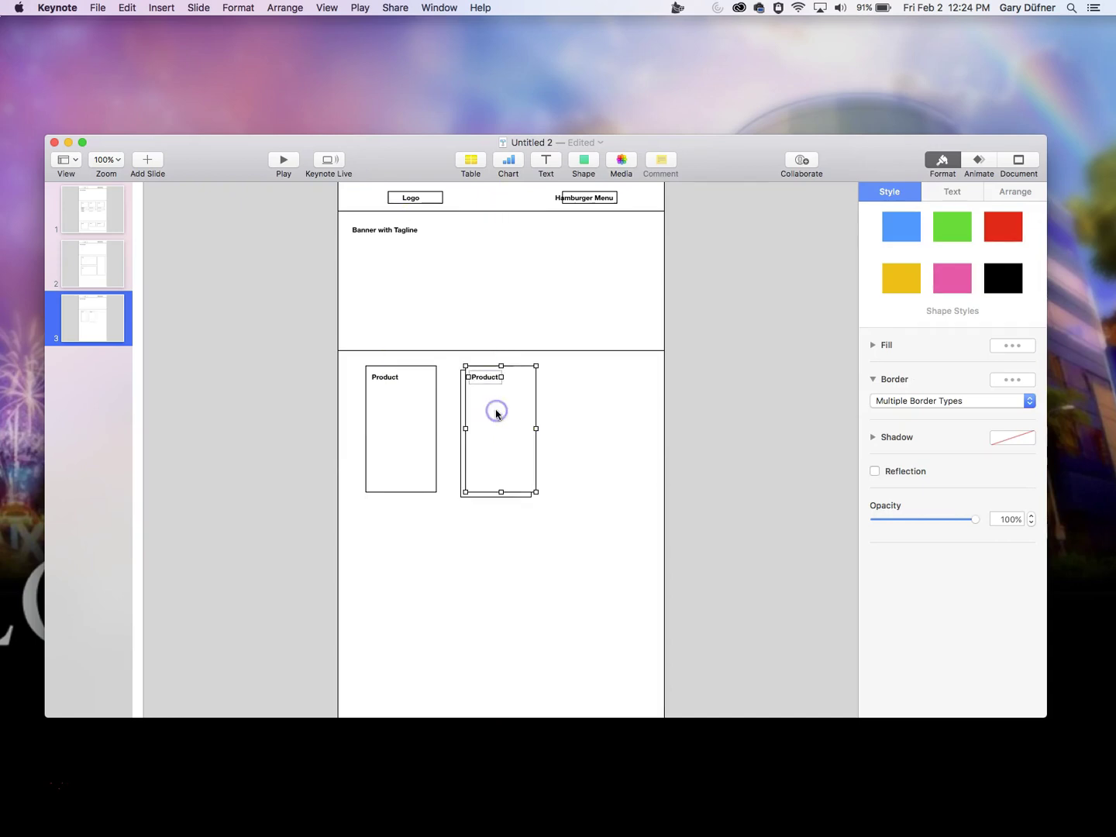
key(super+shift+a)
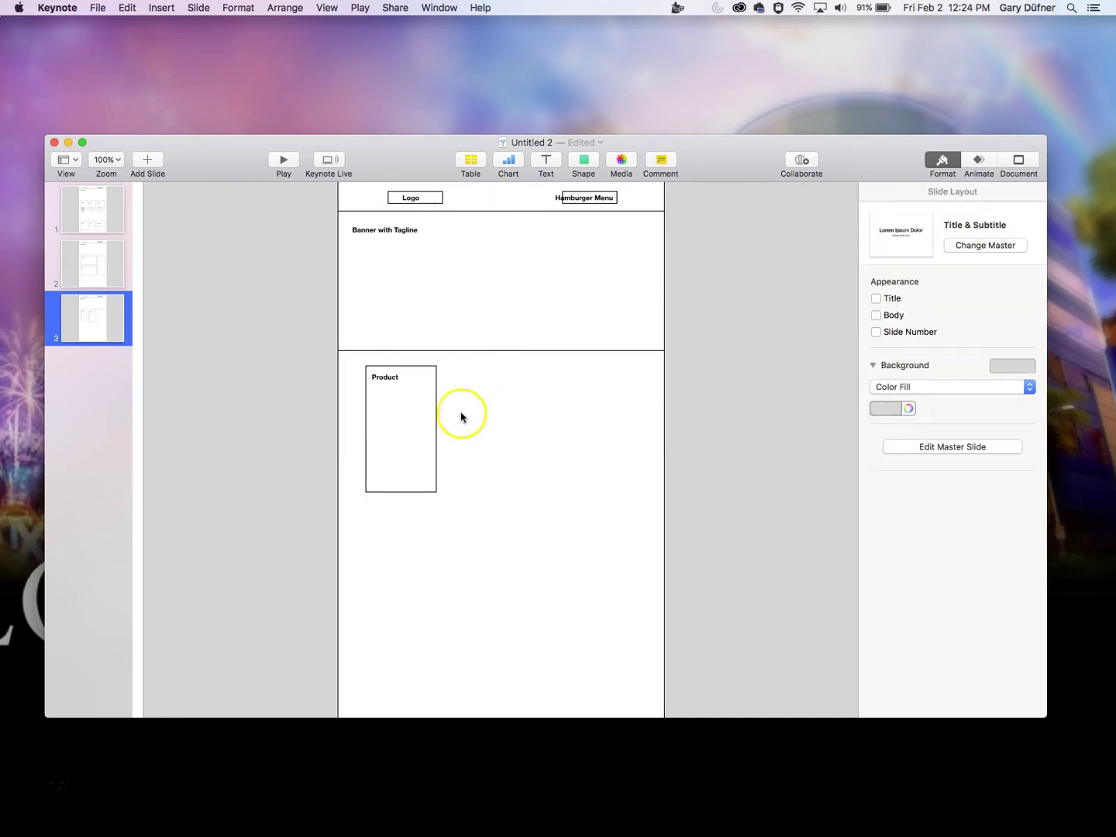
click(397, 418)
shift+click(392, 380)
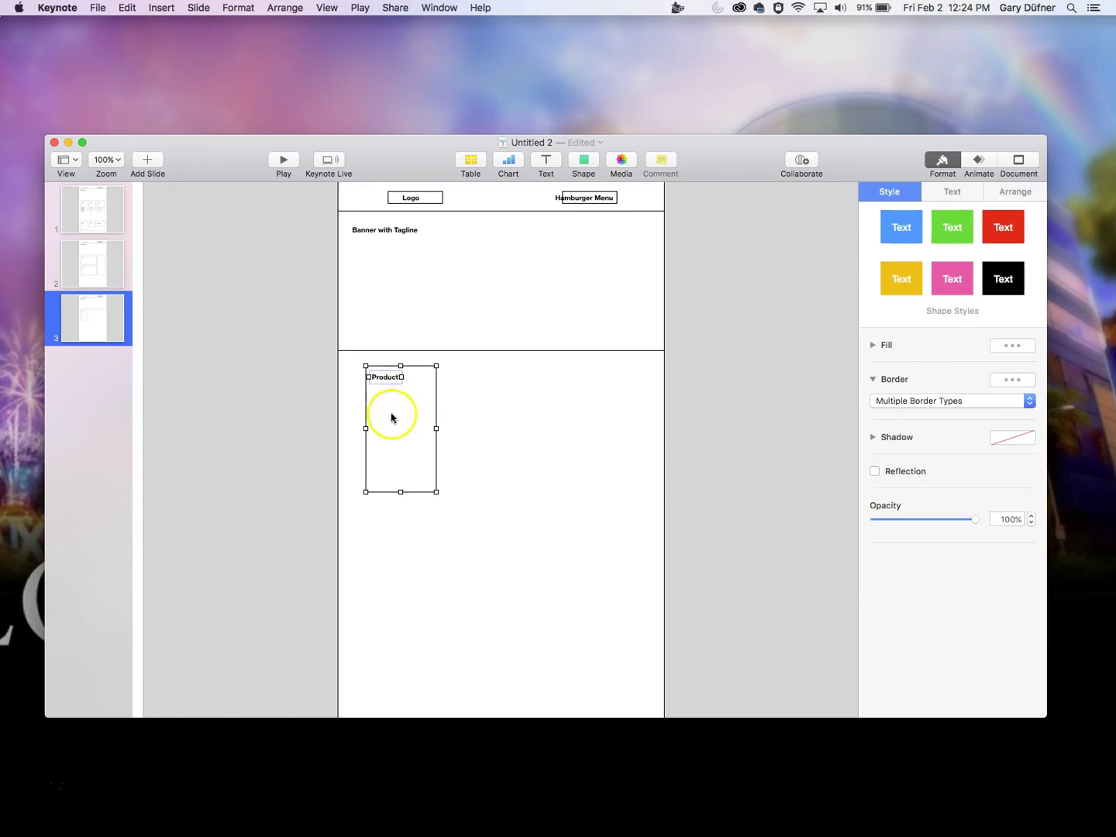
- Copy the Product card into a row of three, then duplicate that row beneath it
drag(391, 418, 598, 419)
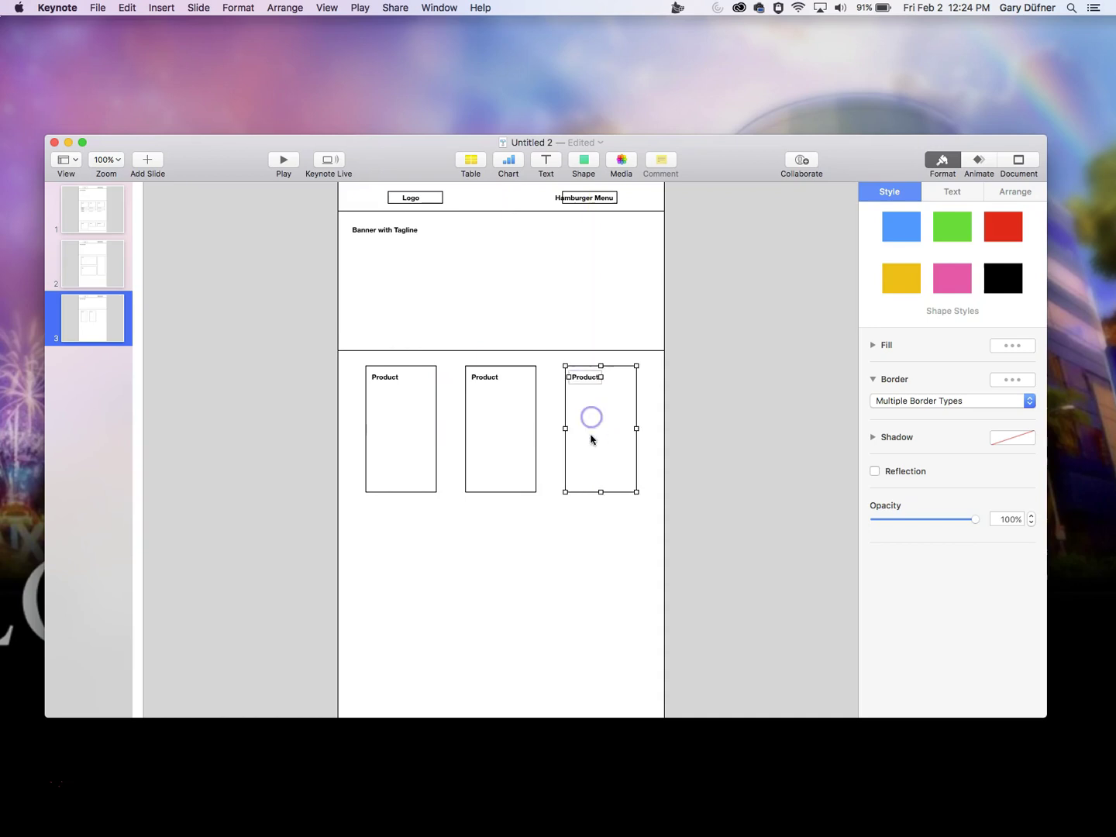
drag(701, 371, 351, 456)
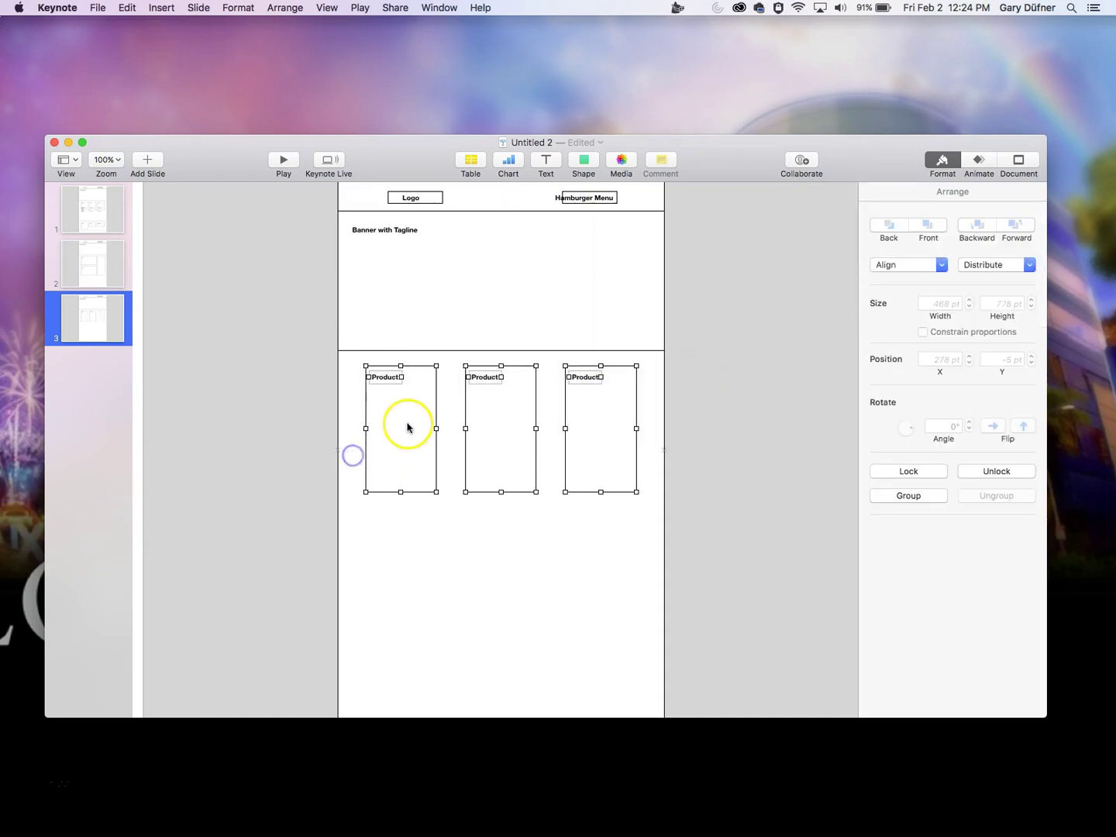
drag(406, 423, 410, 580)
click(702, 488)
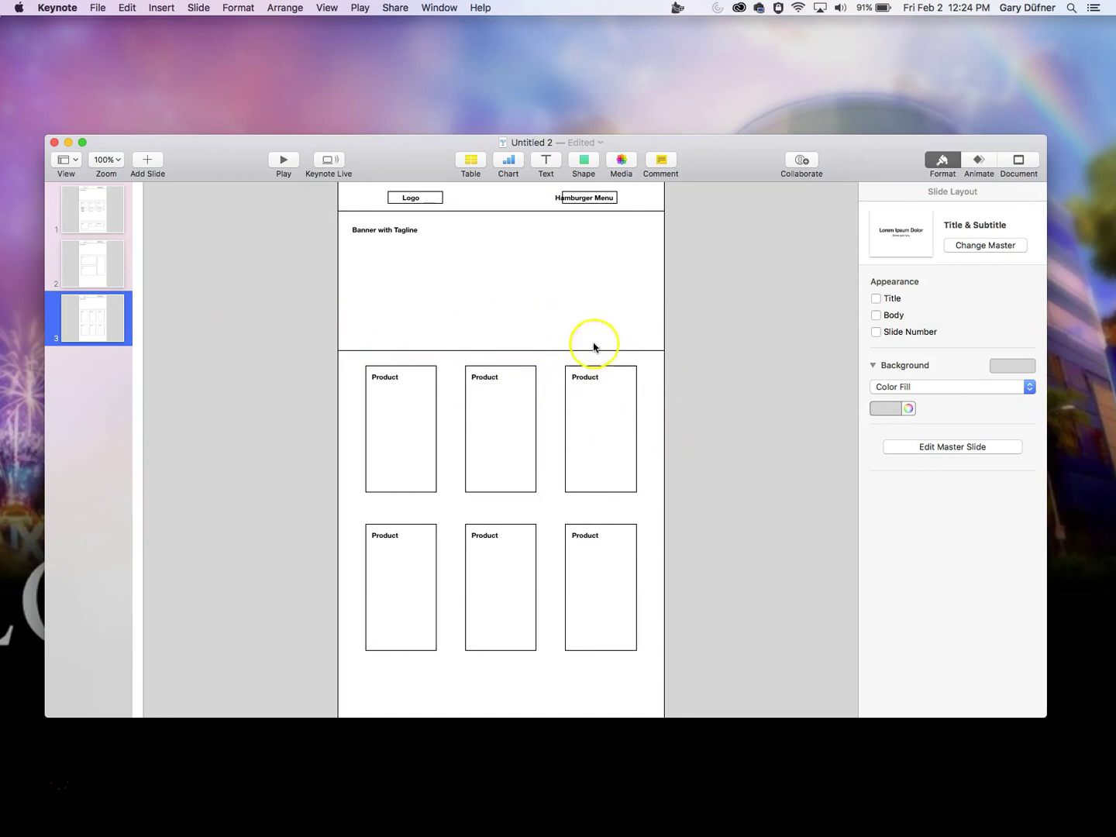
- Review slides 1 through 3, then return to slide 1
click(105, 215)
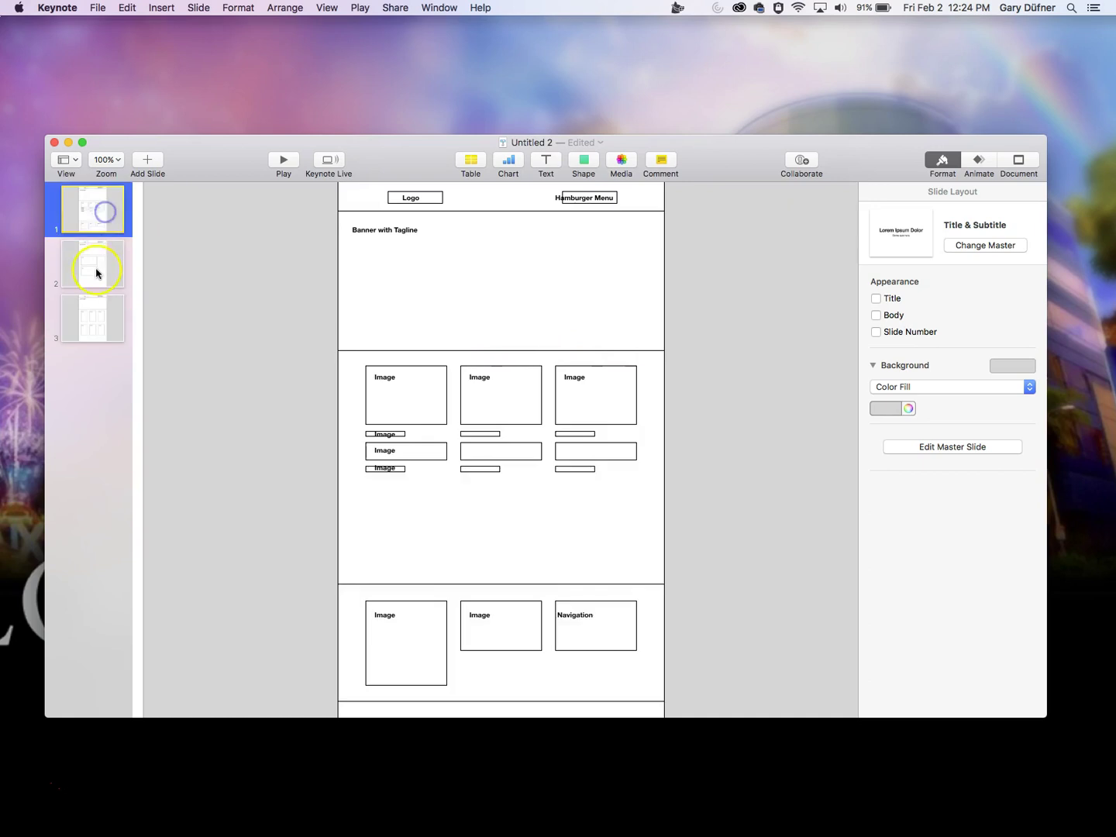
click(93, 264)
click(101, 310)
click(108, 211)
drag(199, 173, 199, 173)
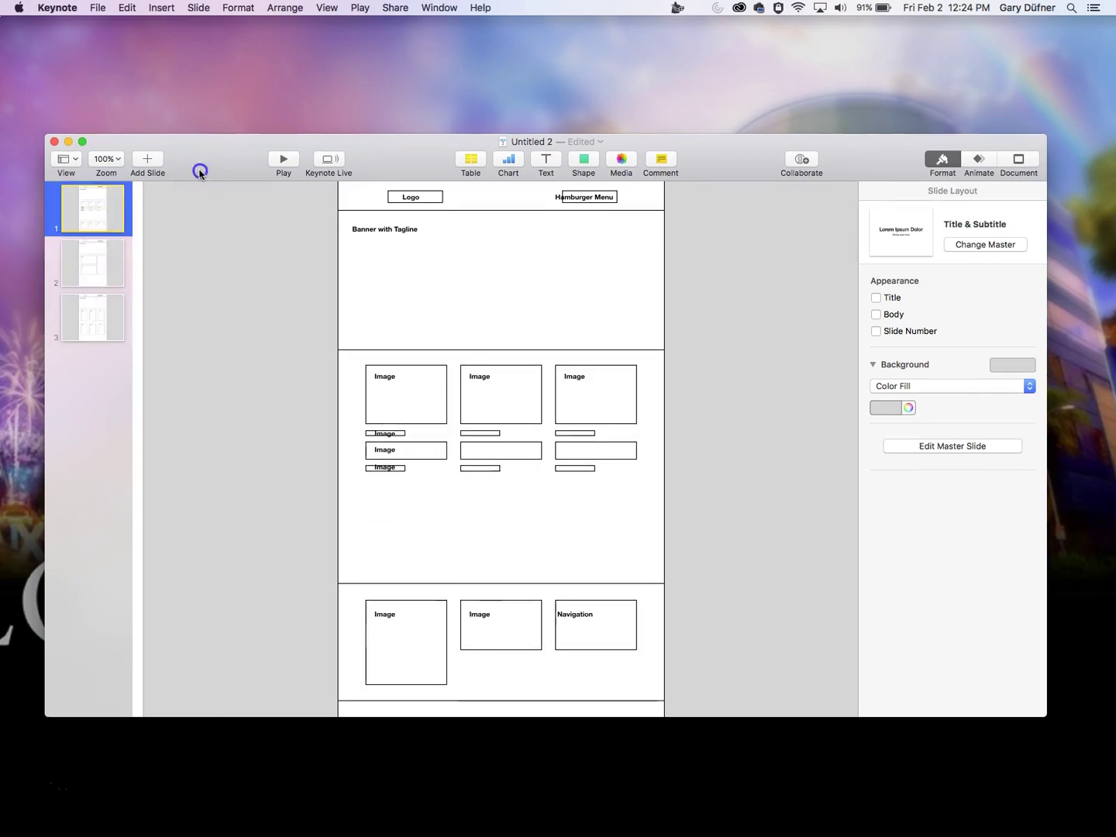
- Export the deck as a Best-quality PDF named wireframe on the Desktop, replacing the old file
click(100, 9)
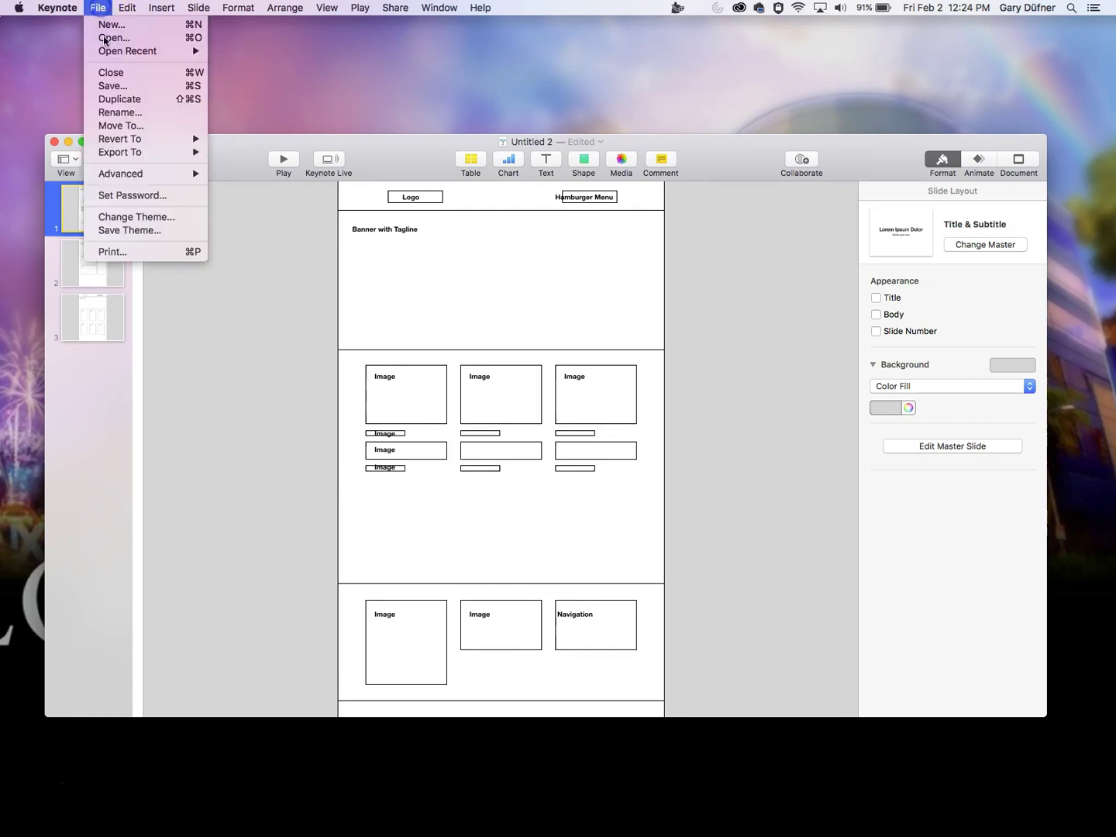
mouse_move(142, 152)
click(242, 154)
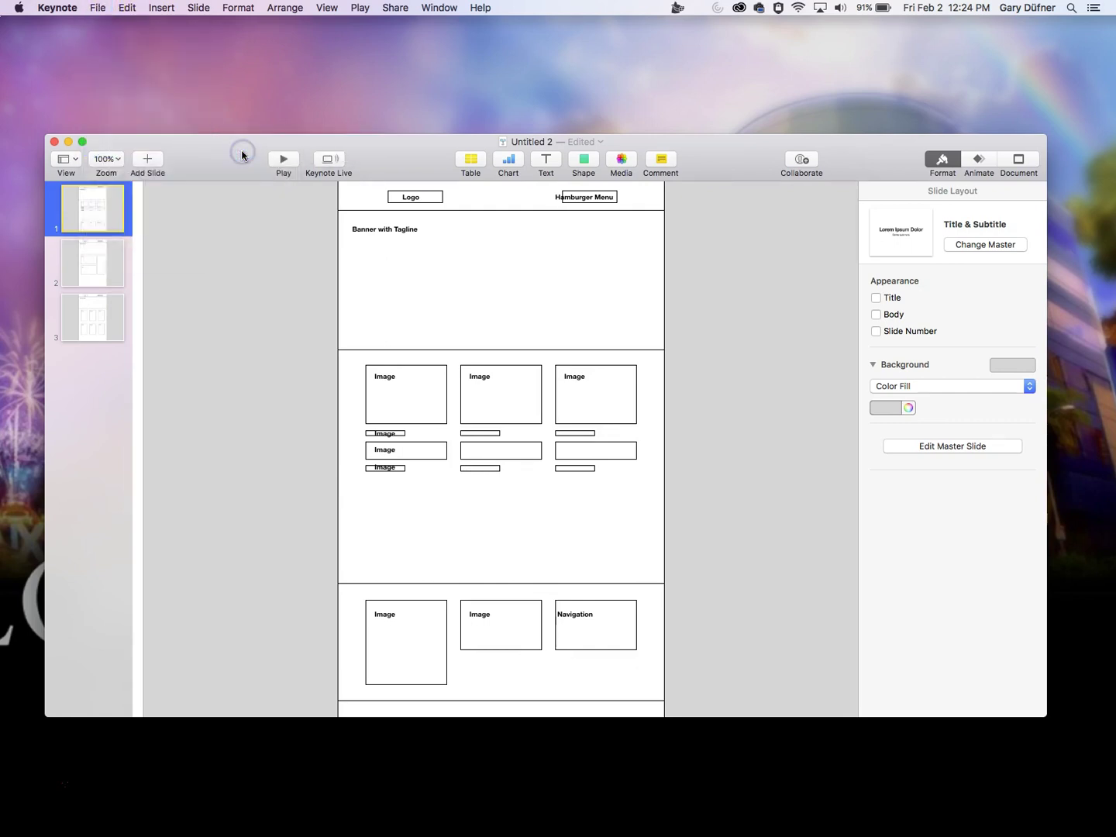
click(524, 330)
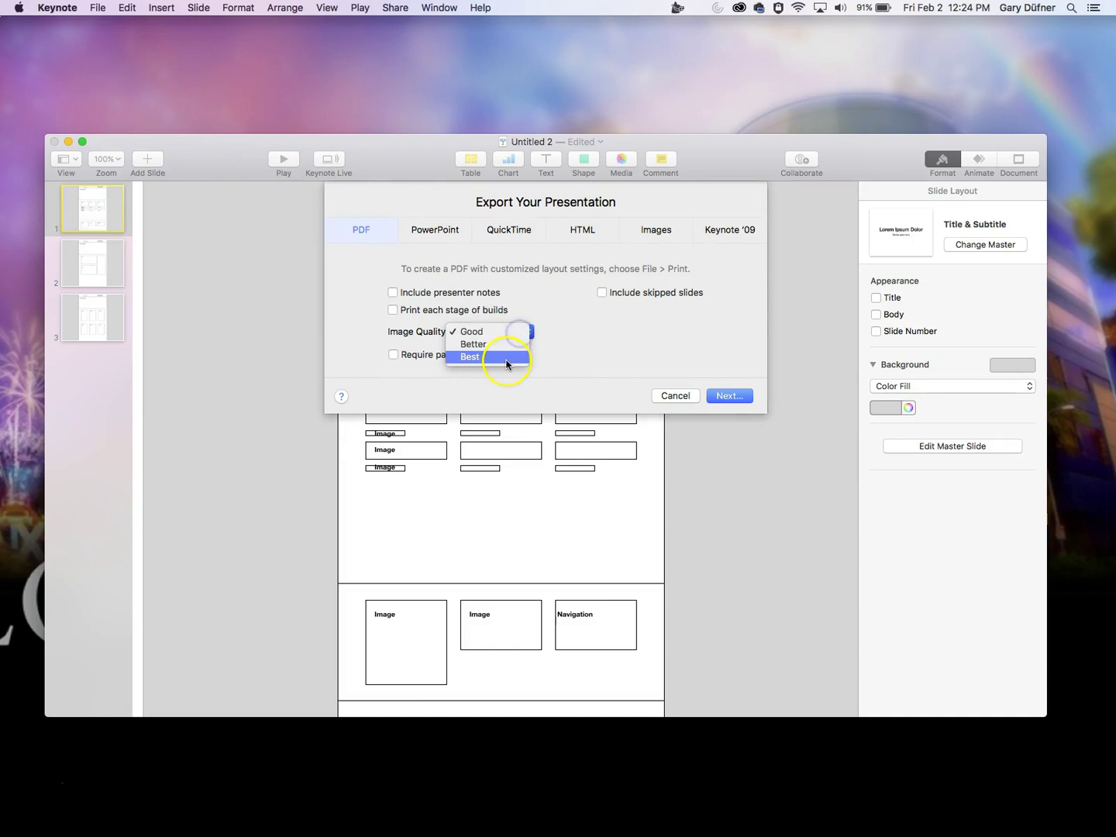
click(506, 358)
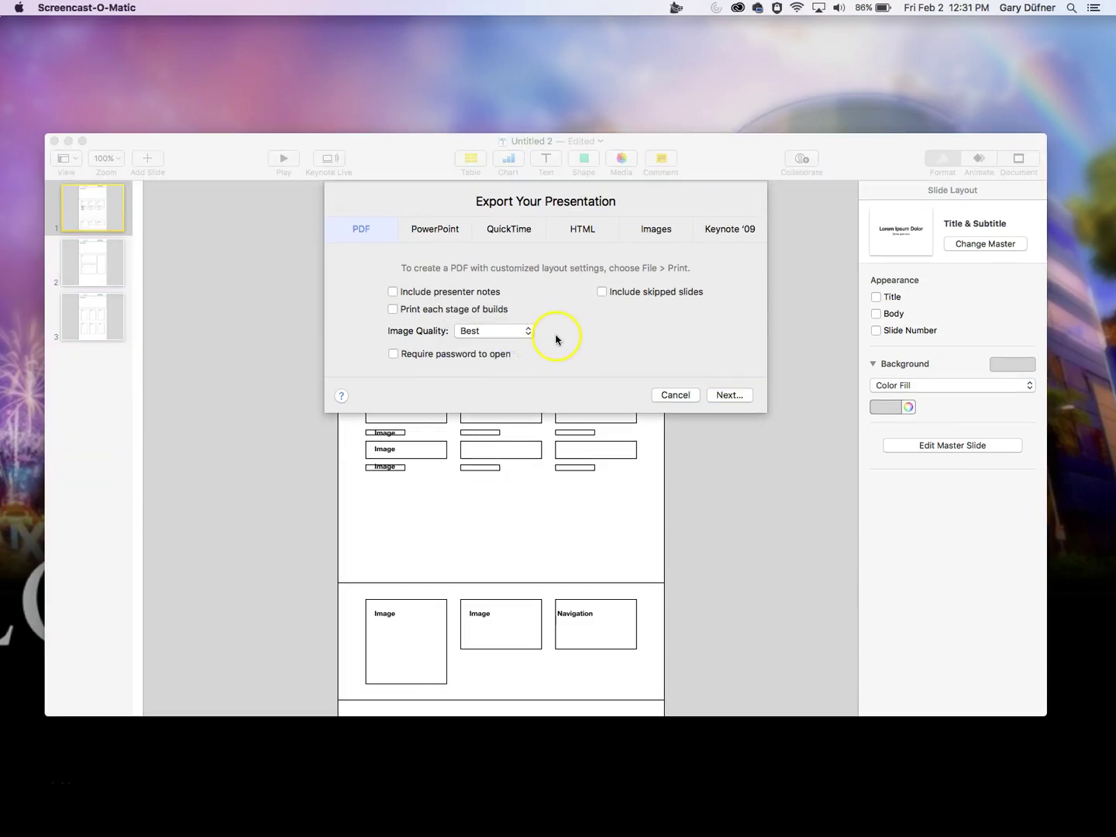
click(733, 396)
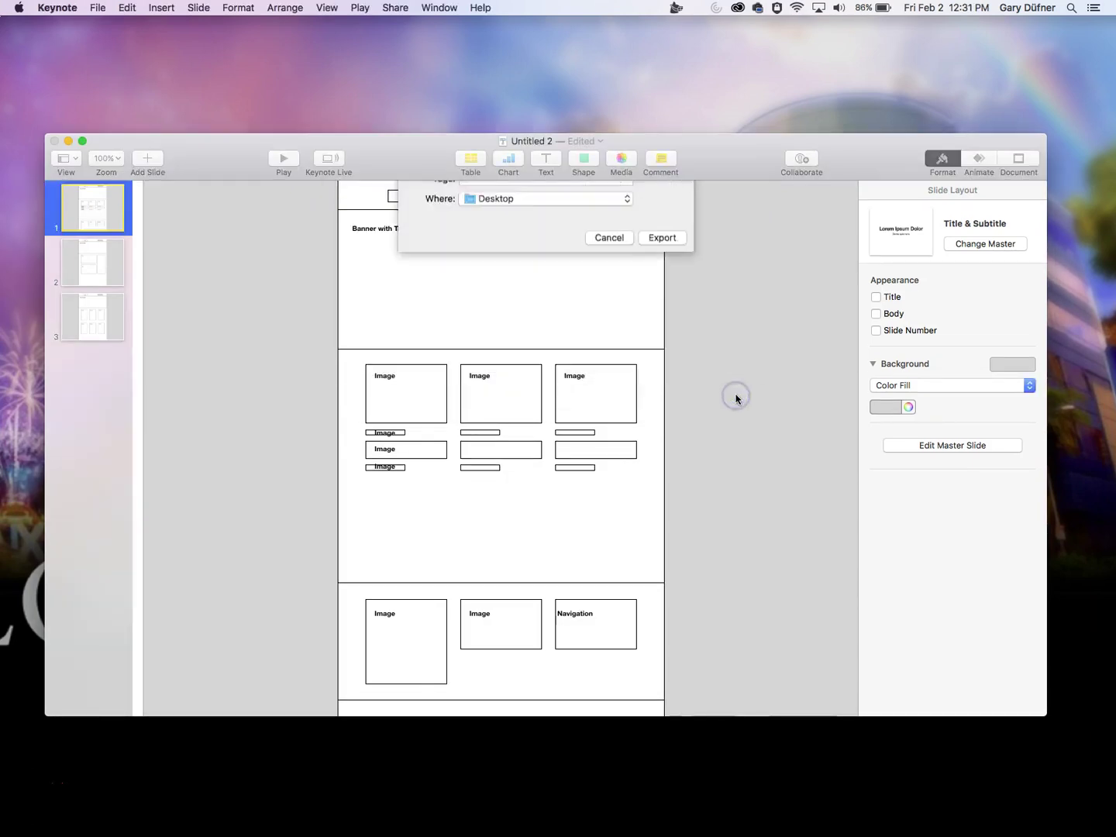
text(wireframe)
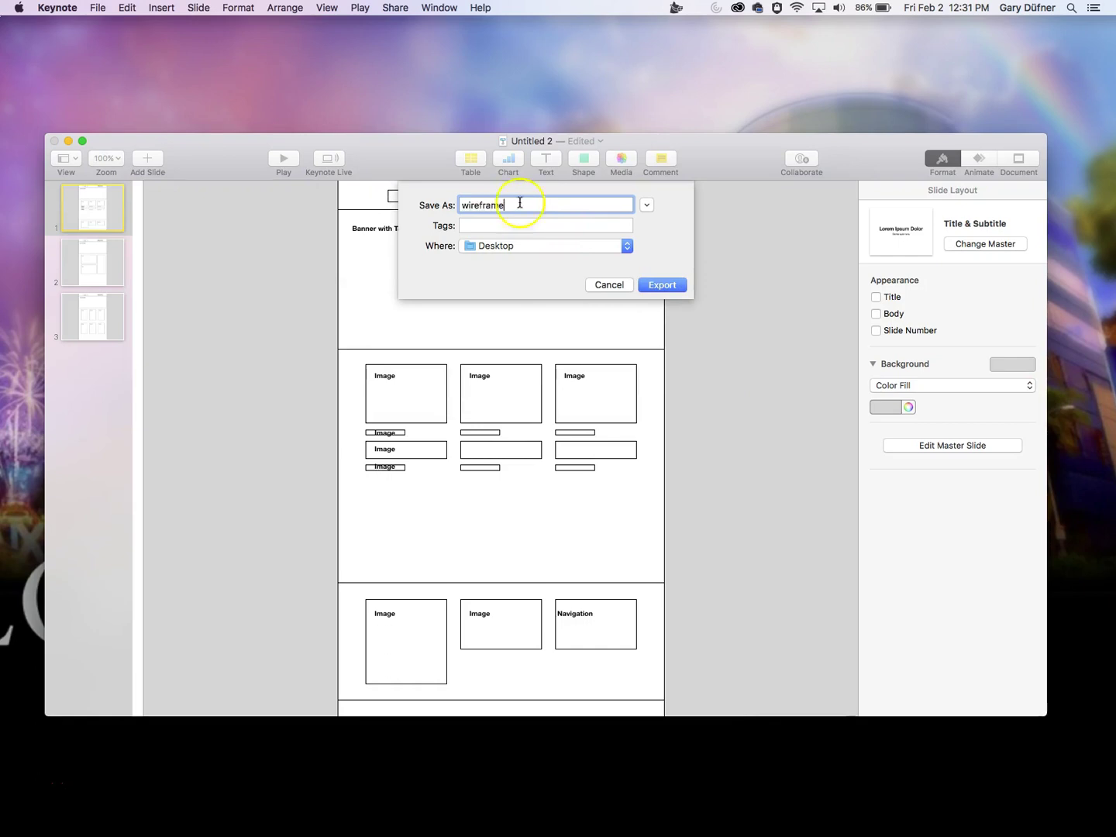
click(652, 286)
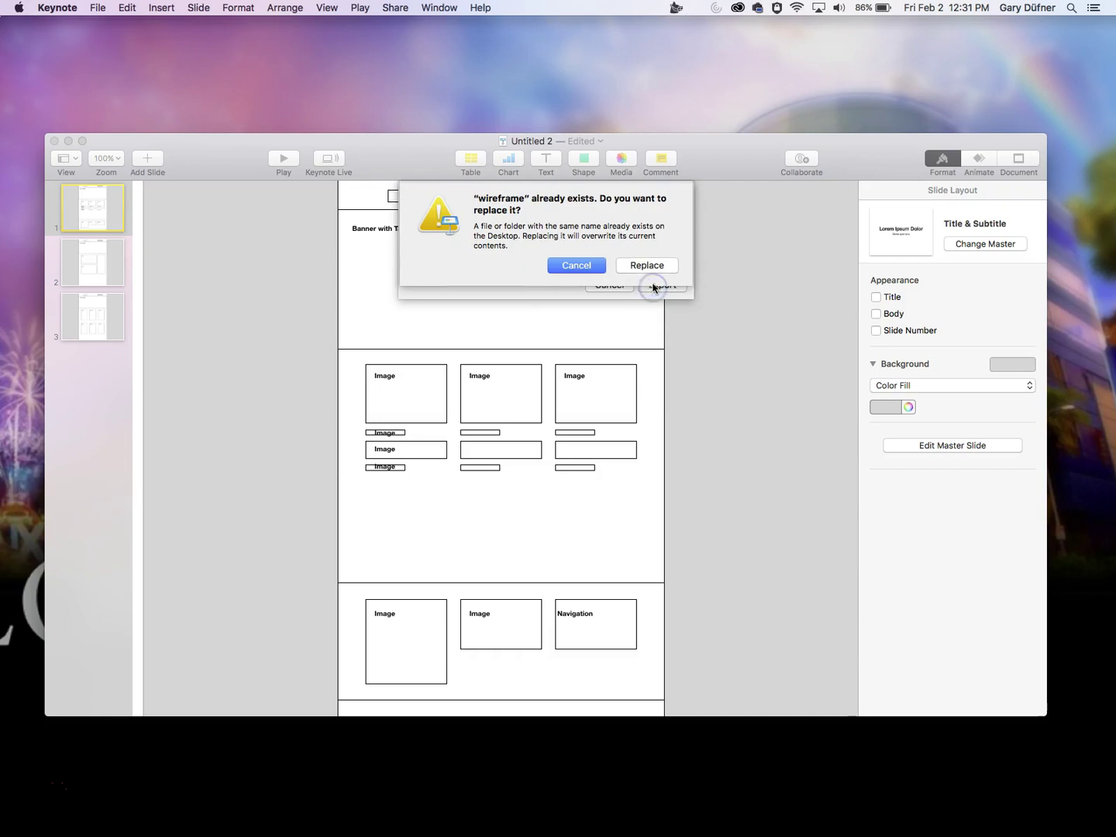
click(647, 266)
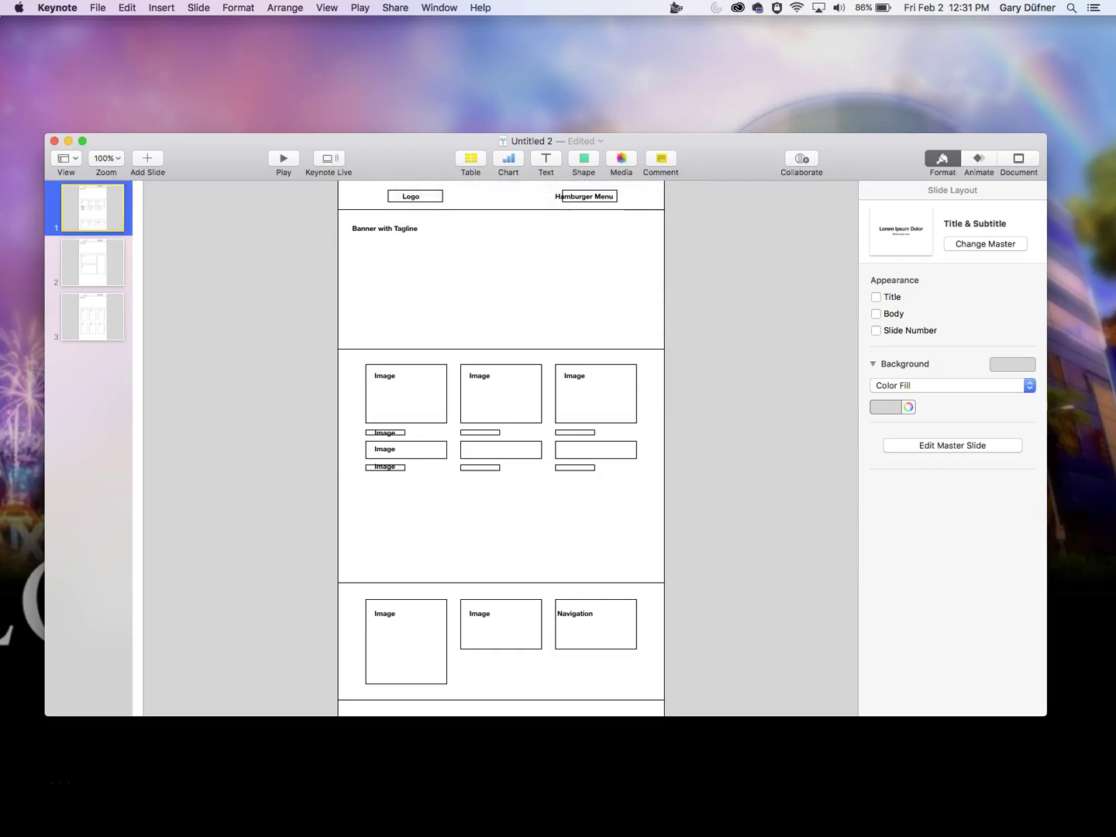
- Open the wireframe PDF from the desktop in Adobe Acrobat
drag(979, 72, 677, 58)
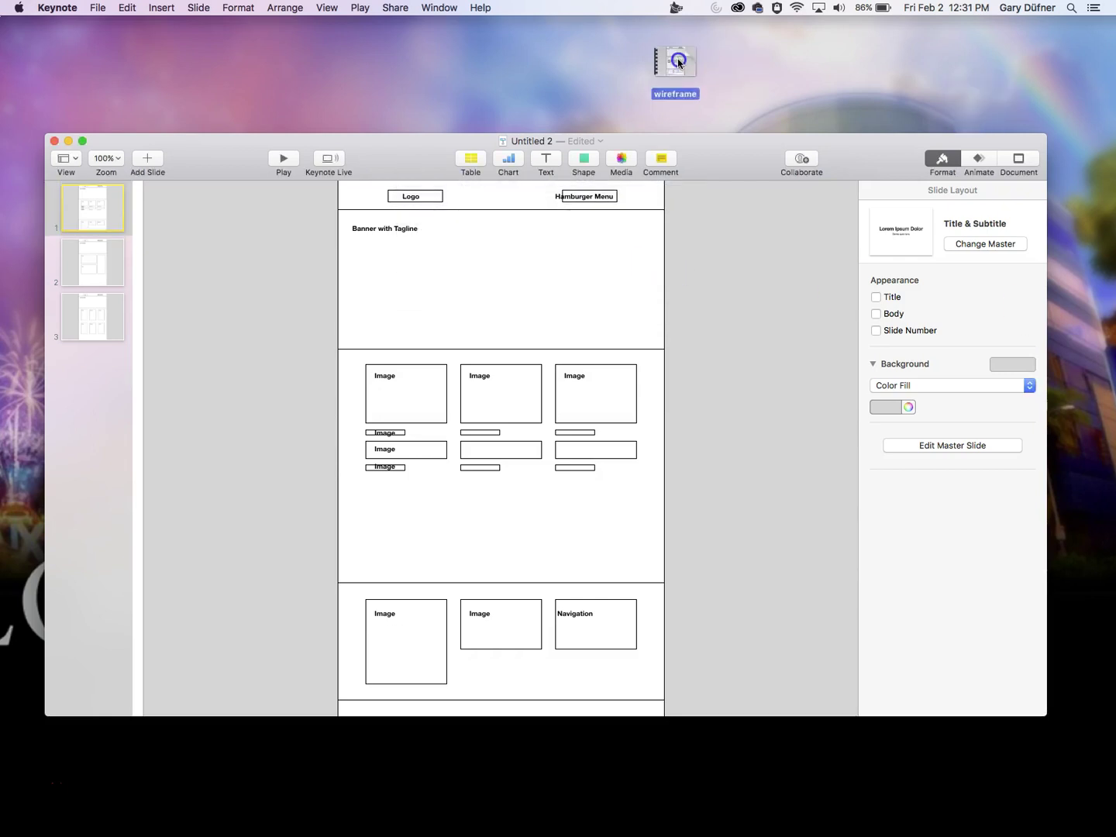
right_click(678, 58)
mouse_move(702, 79)
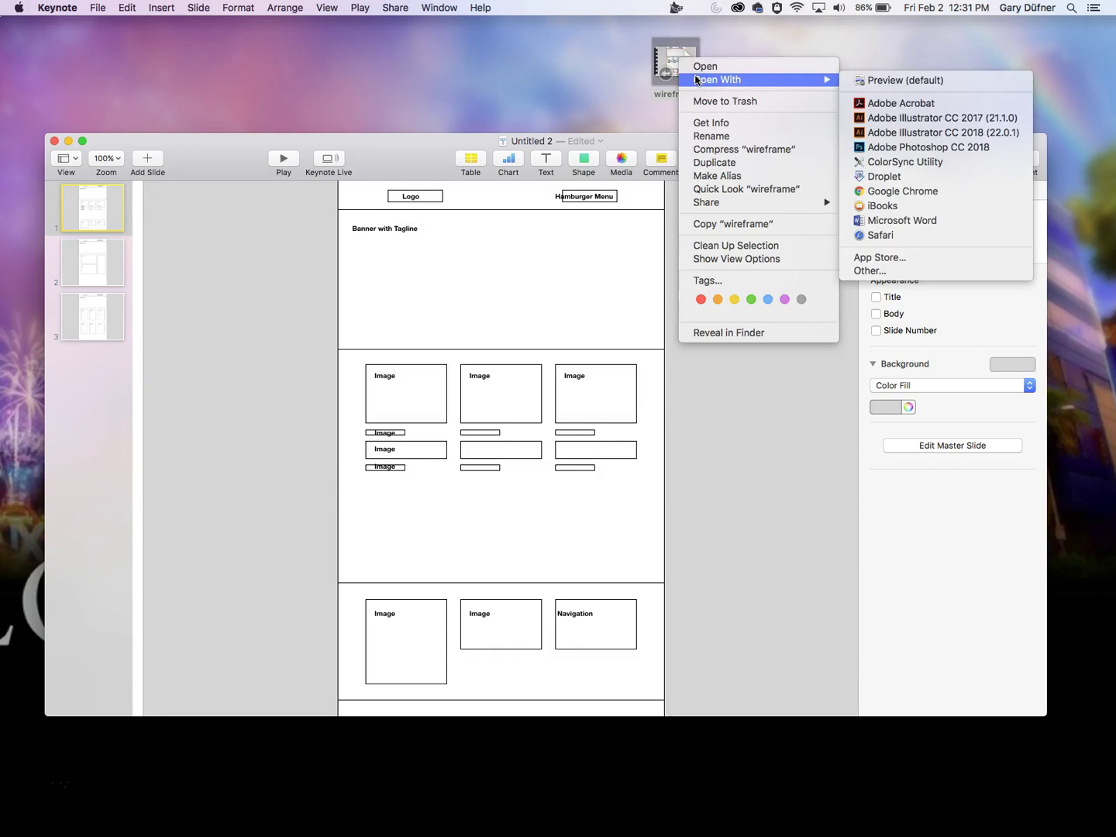
click(904, 106)
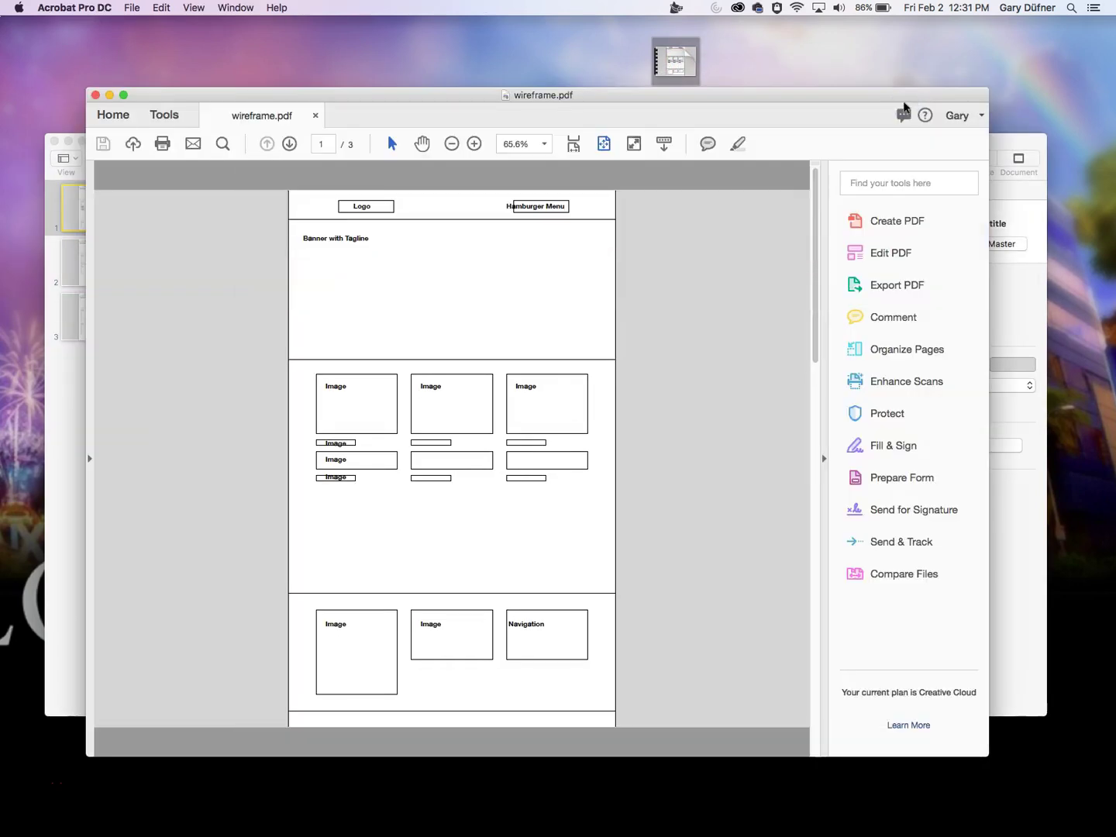
- Scroll through all three wireframe pages in Acrobat, ending on the Product grid
drag(765, 96, 801, 107)
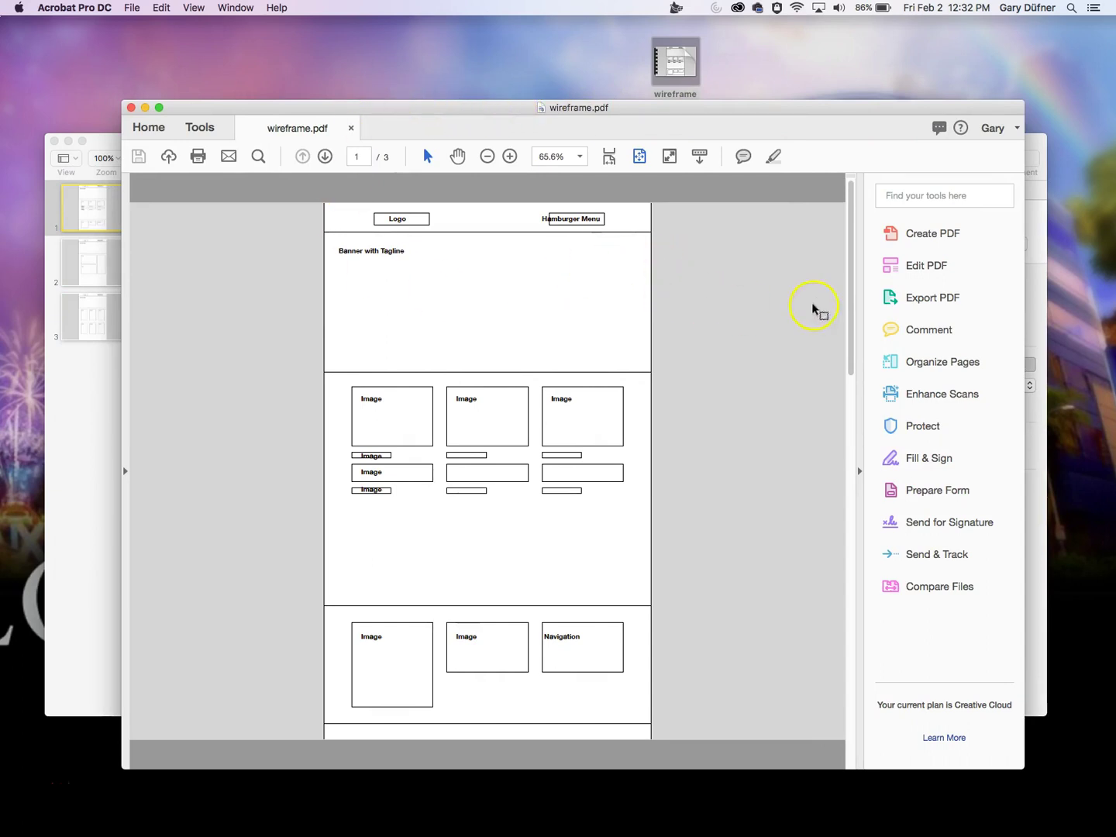
scroll(758, 347, down, 3)
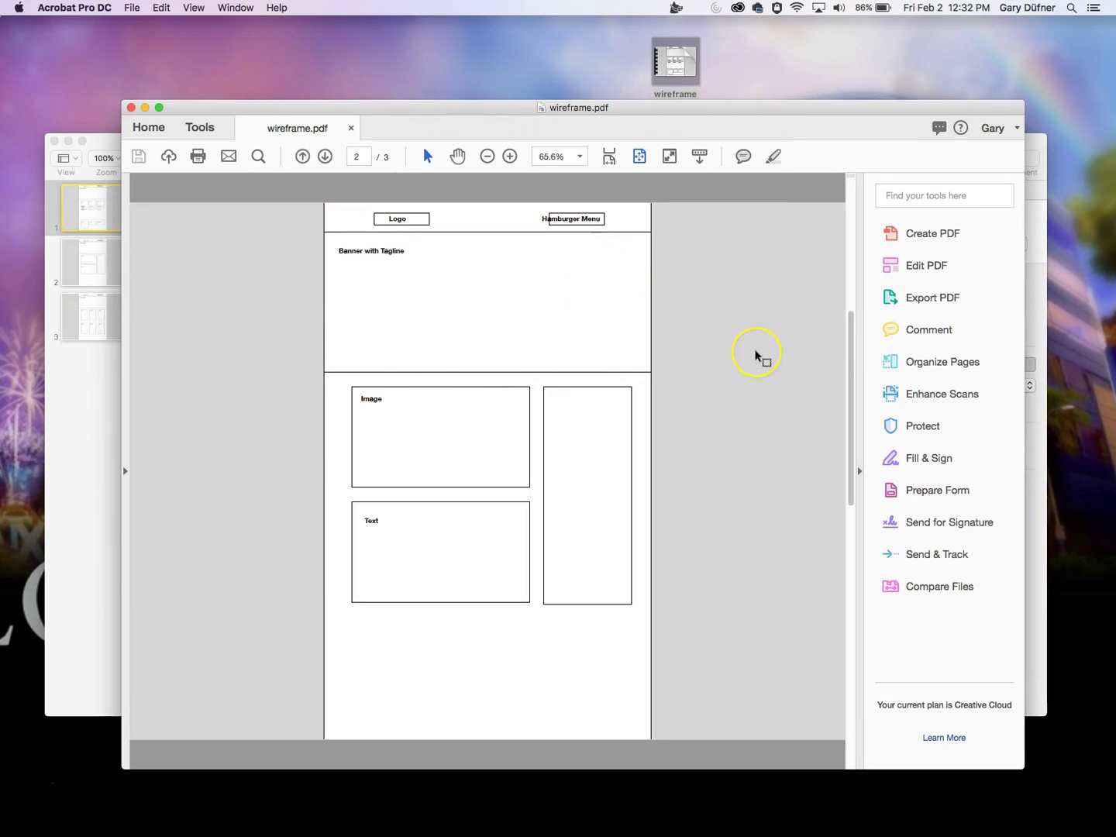
scroll(757, 364, down, 3)
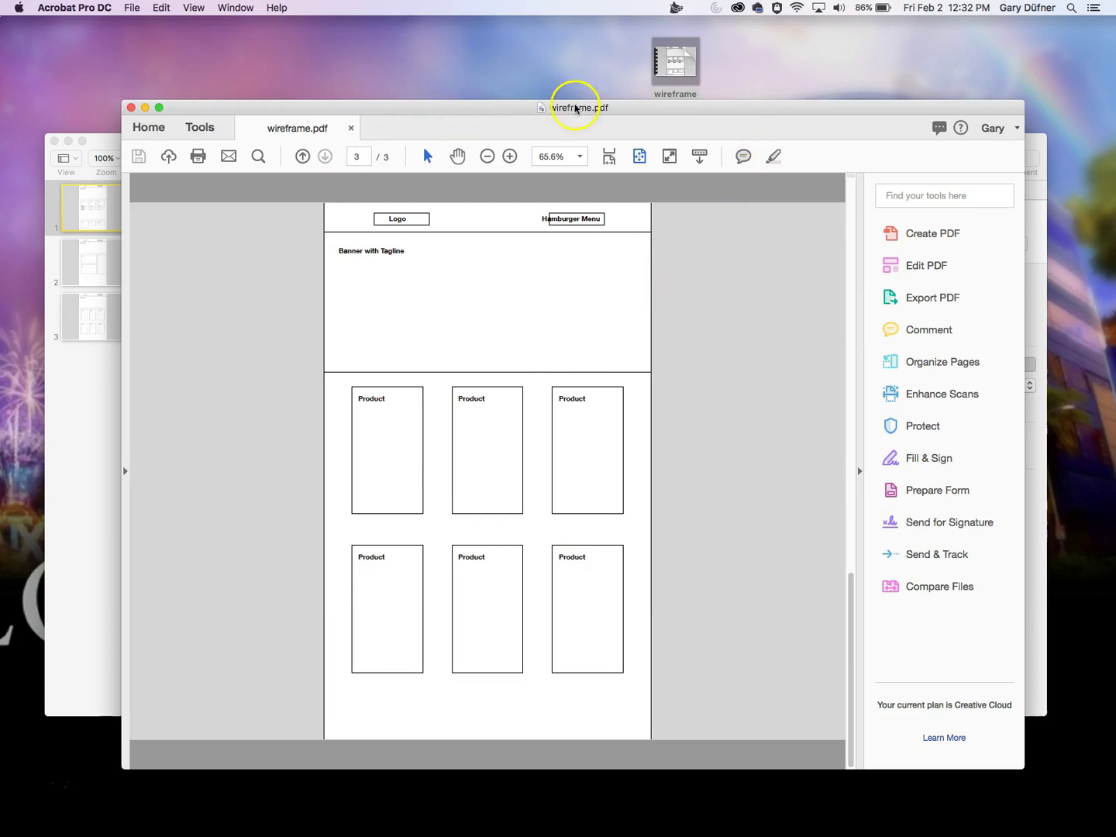